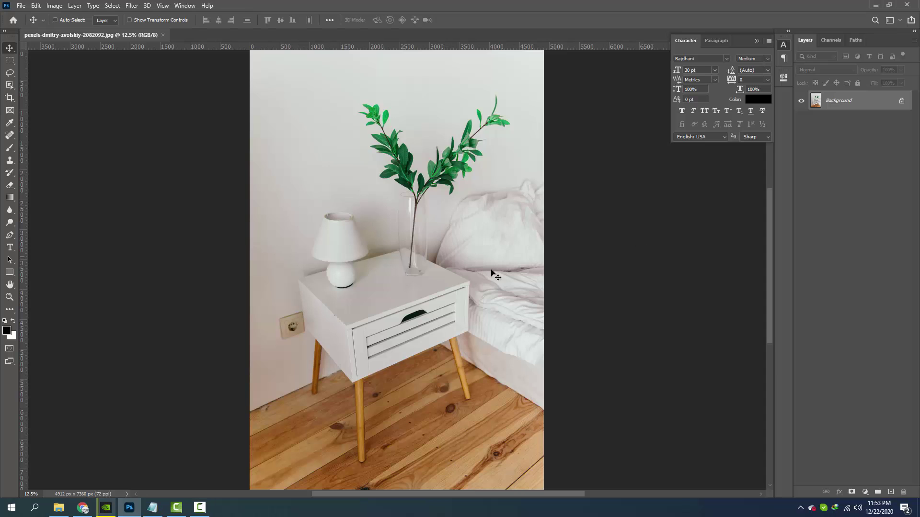
Step: Zoom in from 12.5% onto the wall-floor edge near the back-left table leg
{"action": "scroll", "coordinate": [384, 287], "scroll_direction": "up", "scroll_amount": 3}
{"action": "scroll", "coordinate": [410, 323], "scroll_direction": "up", "scroll_amount": 2}
{"action": "scroll", "coordinate": [398, 287], "scroll_direction": "down", "scroll_amount": 5}
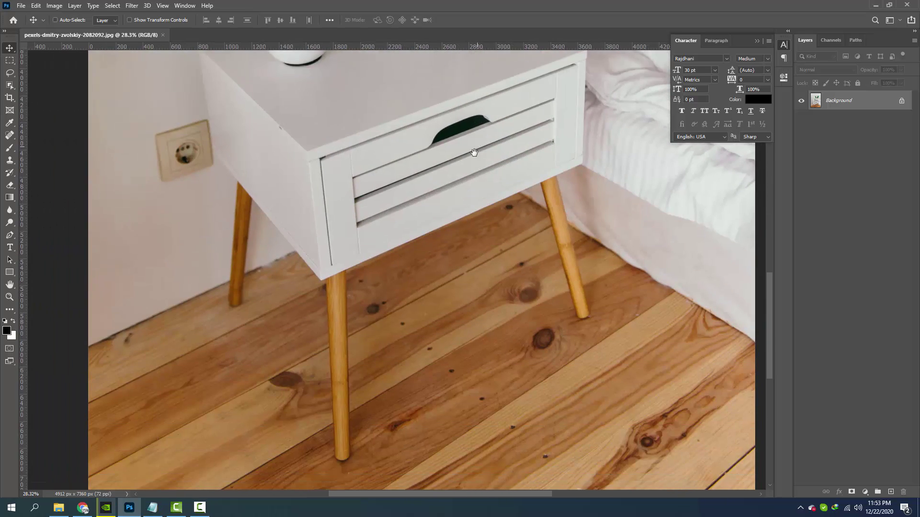
{"action": "scroll", "coordinate": [384, 257], "scroll_direction": "down", "scroll_amount": 3}
{"action": "scroll", "coordinate": [383, 297], "scroll_direction": "up", "scroll_amount": 3}
{"action": "scroll", "coordinate": [229, 309], "scroll_direction": "up", "scroll_amount": 3}
{"action": "scroll", "coordinate": [229, 310], "scroll_direction": "up", "scroll_amount": 1}
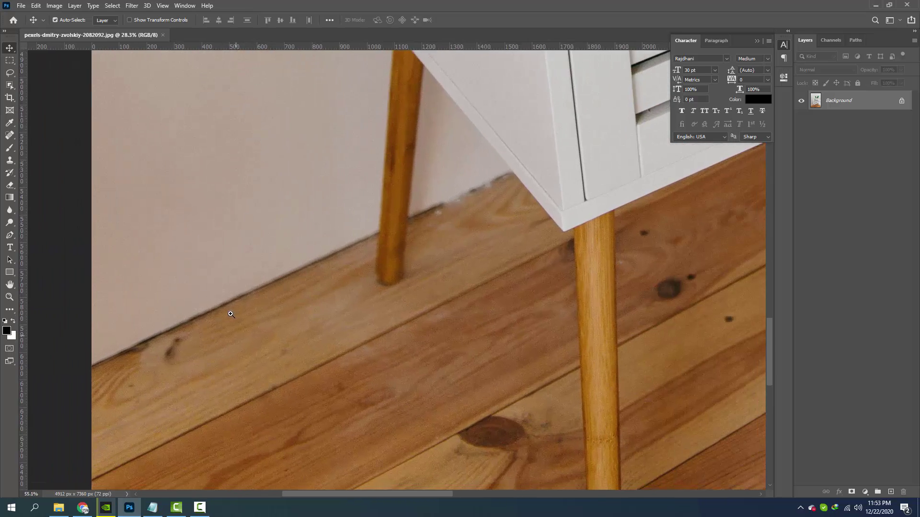
{"action": "scroll", "coordinate": [230, 318], "scroll_direction": "down", "scroll_amount": 1}
{"action": "scroll", "coordinate": [214, 328], "scroll_direction": "up", "scroll_amount": 2}
{"action": "scroll", "coordinate": [159, 342], "scroll_direction": "up", "scroll_amount": 1}
Step: Start a Pen path on the wall-floor line and trace up the back leg's right edge
{"action": "key", "text": "p"}
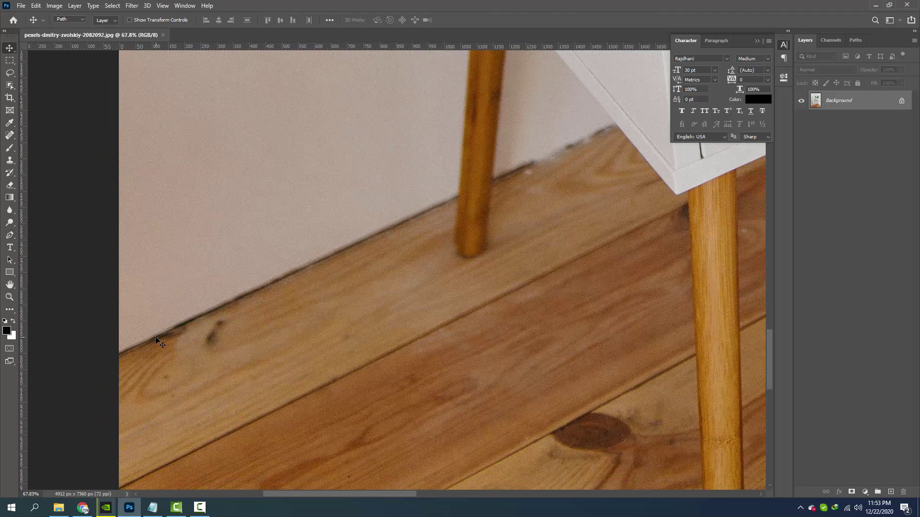
{"action": "scroll", "coordinate": [133, 359], "scroll_direction": "up", "scroll_amount": 3}
{"action": "left_click", "coordinate": [97, 338]}
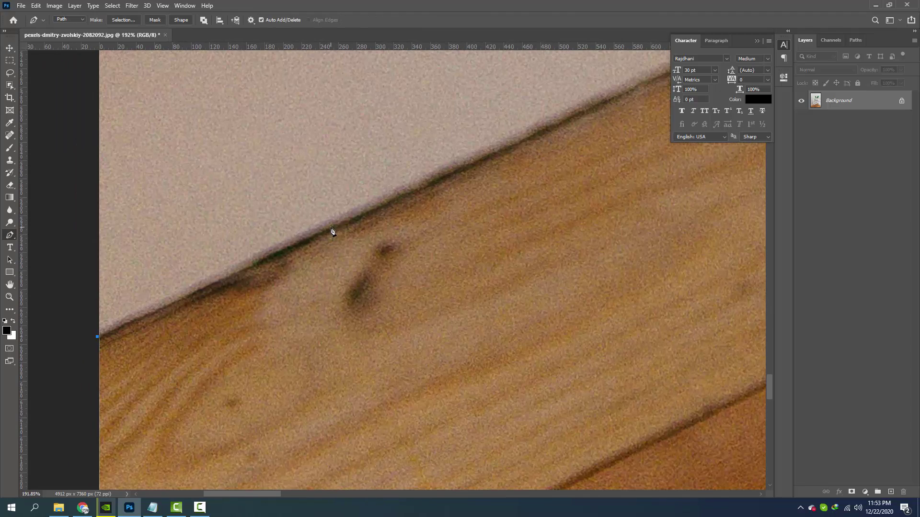
{"action": "left_click_drag", "start_coordinate": [562, 176], "coordinate": [299, 251]}
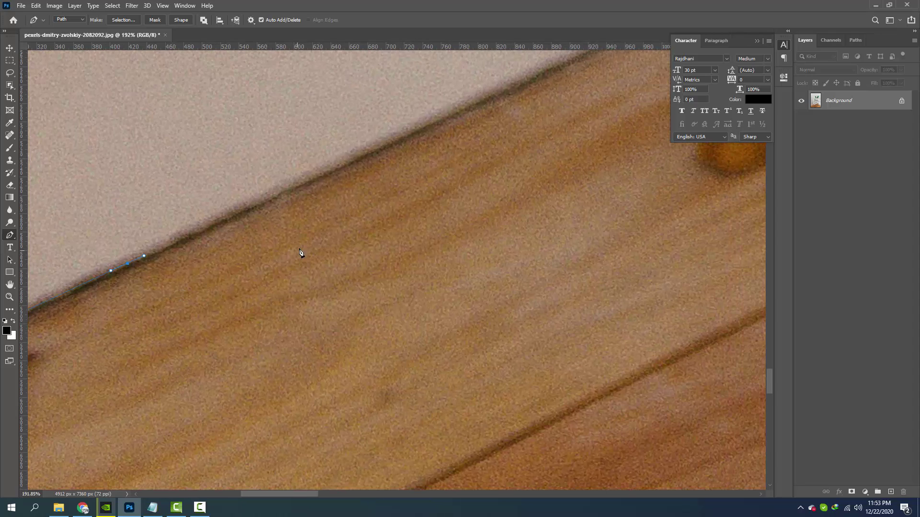
{"action": "left_click_drag", "start_coordinate": [543, 120], "coordinate": [368, 313]}
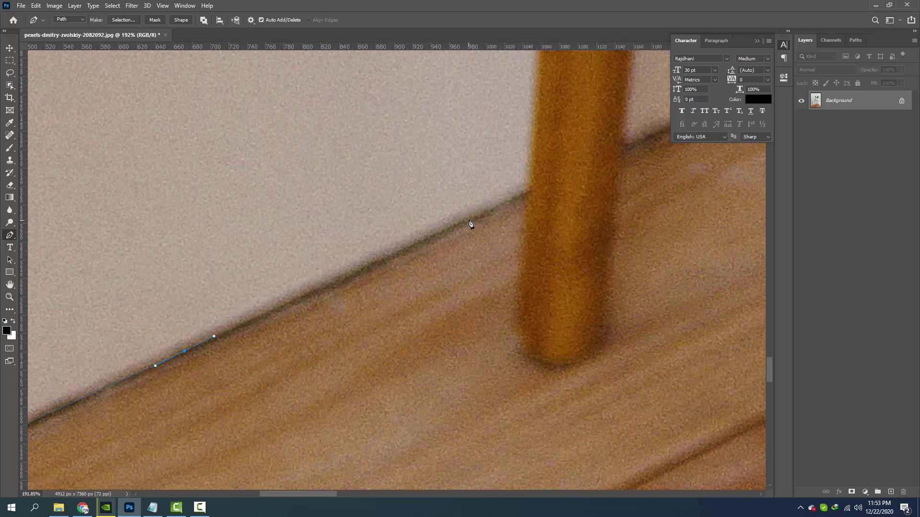
{"action": "left_click_drag", "start_coordinate": [568, 198], "coordinate": [499, 186]}
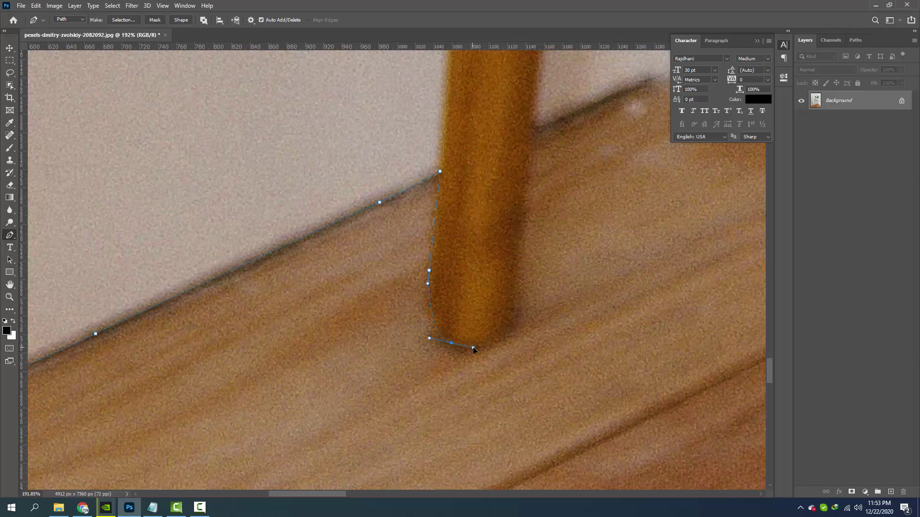
{"action": "left_click", "coordinate": [530, 177]}
{"action": "left_click", "coordinate": [537, 131]}
Step: Continue anchors along the wall base to the cabinet's lower corner and the front leg
{"action": "left_click_drag", "start_coordinate": [505, 179], "coordinate": [138, 326]}
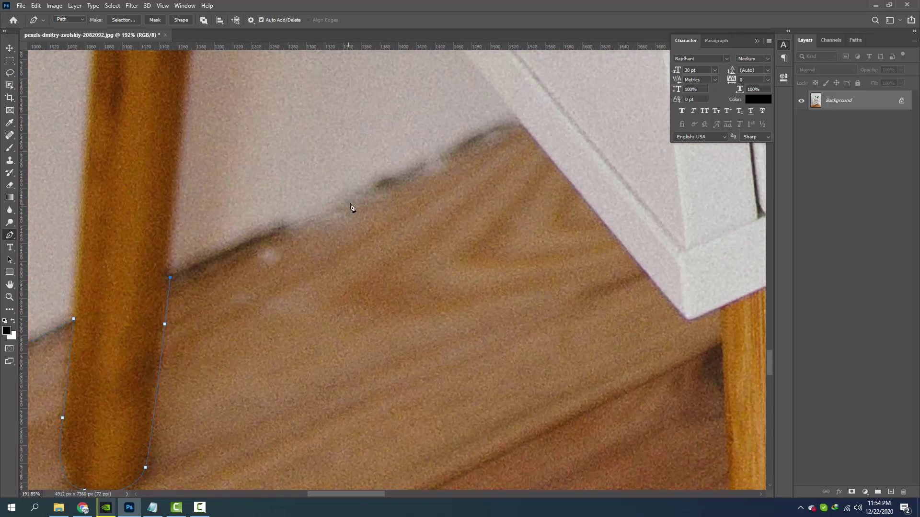
{"action": "left_click", "coordinate": [343, 201]}
{"action": "left_click", "coordinate": [374, 185]}
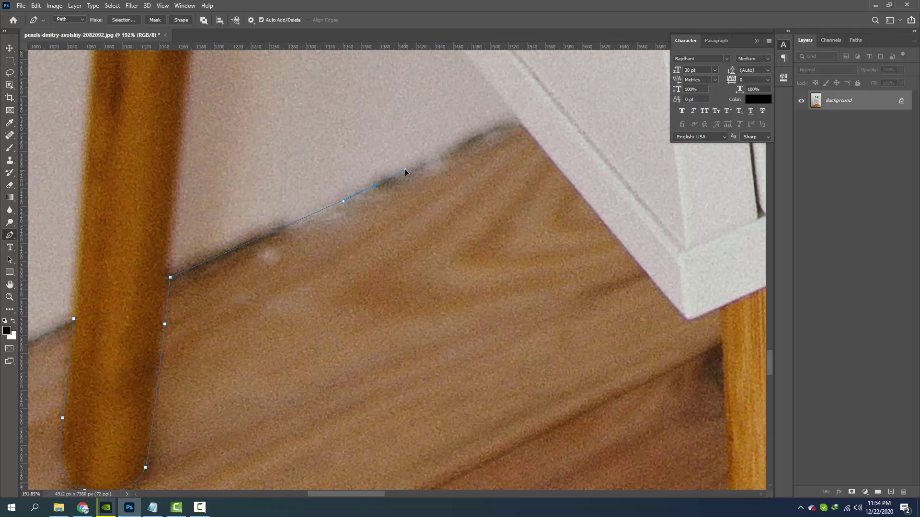
{"action": "left_click", "coordinate": [523, 123]}
{"action": "left_click_drag", "start_coordinate": [563, 173], "coordinate": [415, 83]}
{"action": "left_click", "coordinate": [539, 226]}
{"action": "mouse_move", "coordinate": [508, 182]}
{"action": "left_mouse_down"}
{"action": "mouse_move", "coordinate": [526, 250]}
{"action": "mouse_move", "coordinate": [463, 227]}
{"action": "left_mouse_up"}
{"action": "left_click", "coordinate": [527, 263]}
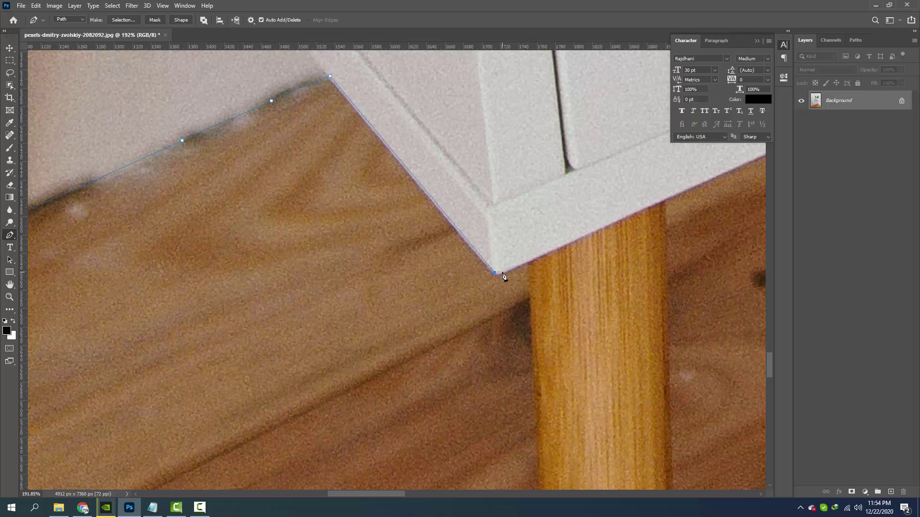
Step: Curve the path down the front leg, around its rounded foot and up its right side
{"action": "scroll", "coordinate": [527, 266], "scroll_direction": "down", "scroll_amount": 3}
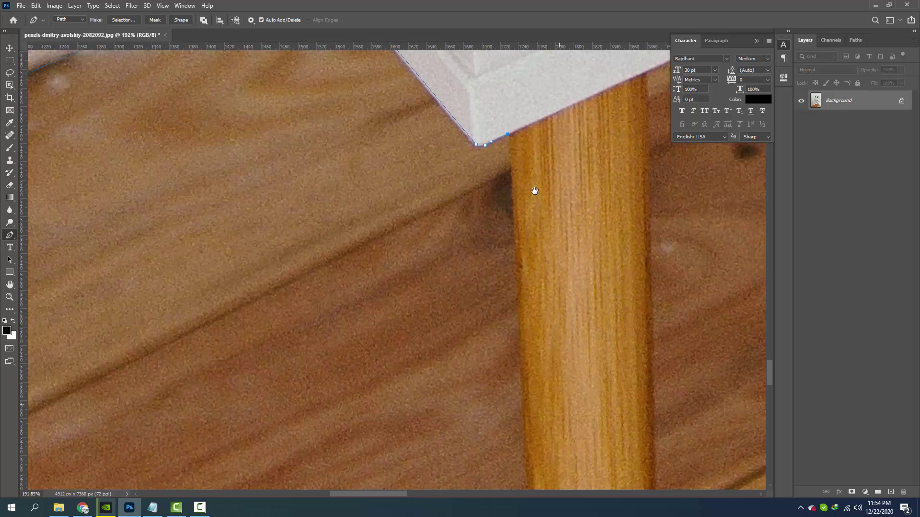
{"action": "scroll", "coordinate": [534, 191], "scroll_direction": "down", "scroll_amount": 3}
{"action": "left_click_drag", "start_coordinate": [513, 302], "coordinate": [512, 350]}
{"action": "left_click_drag", "start_coordinate": [559, 382], "coordinate": [522, 205]}
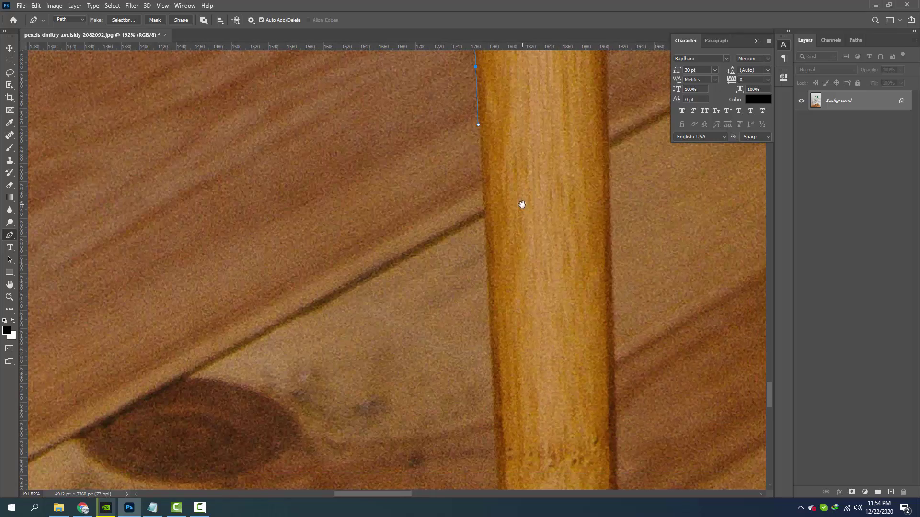
{"action": "left_click_drag", "start_coordinate": [494, 418], "coordinate": [460, 253]}
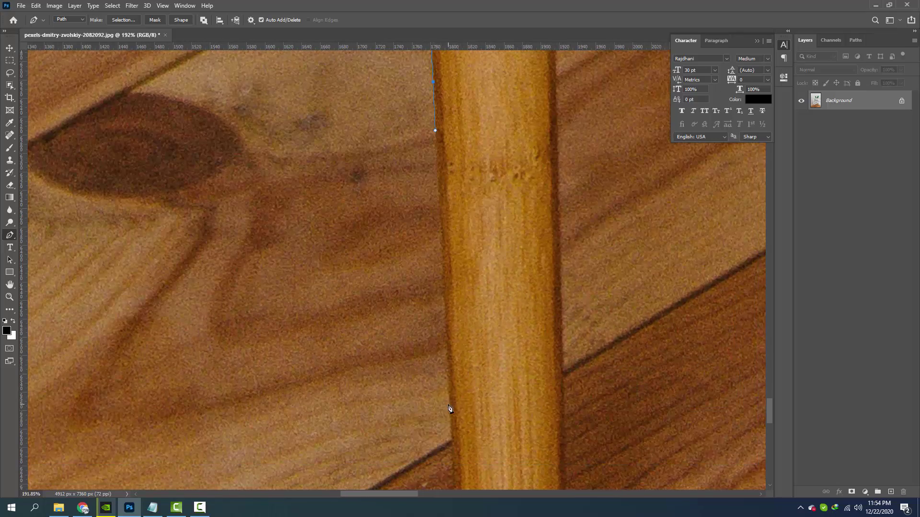
{"action": "left_click_drag", "start_coordinate": [450, 434], "coordinate": [420, 152]}
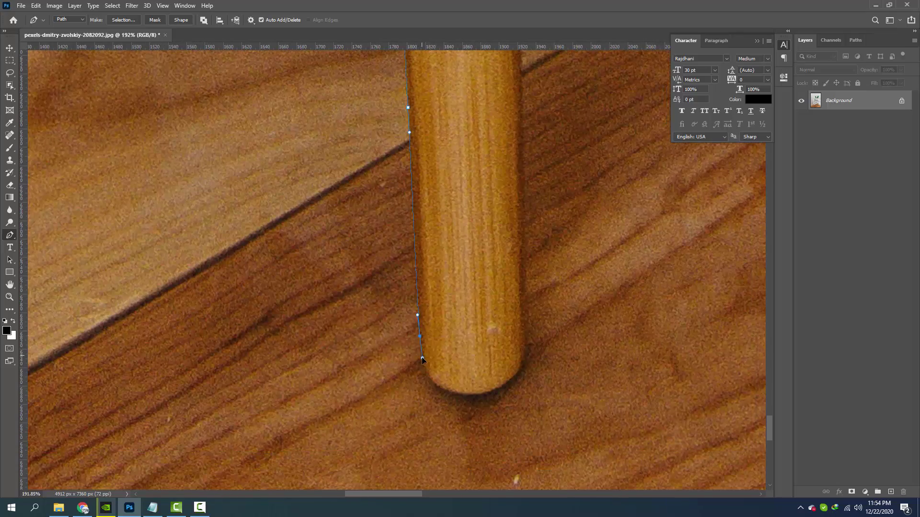
{"action": "mouse_move", "coordinate": [473, 396]}
{"action": "left_mouse_down"}
{"action": "mouse_move", "coordinate": [523, 395]}
{"action": "mouse_move", "coordinate": [501, 395]}
{"action": "left_mouse_up"}
{"action": "left_click_drag", "start_coordinate": [527, 341], "coordinate": [527, 325]}
{"action": "mouse_move", "coordinate": [525, 74]}
{"action": "left_mouse_down"}
{"action": "mouse_move", "coordinate": [530, 293]}
{"action": "mouse_move", "coordinate": [498, 118]}
{"action": "left_mouse_up"}
Step: Extend the path along the cabinet's lower edge to the right front leg
{"action": "scroll", "coordinate": [492, 96], "scroll_direction": "up", "scroll_amount": 3}
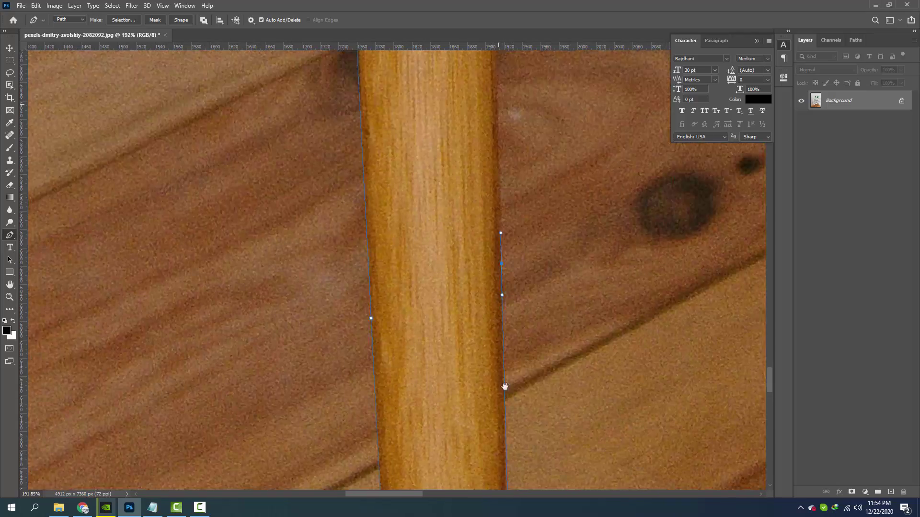
{"action": "scroll", "coordinate": [494, 144], "scroll_direction": "up", "scroll_amount": 4}
{"action": "left_click_drag", "start_coordinate": [523, 147], "coordinate": [417, 225]}
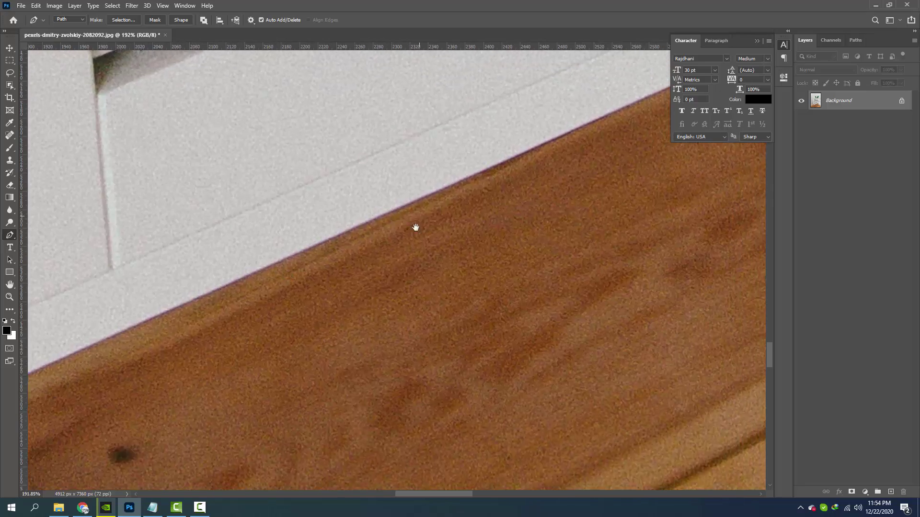
{"action": "left_click", "coordinate": [541, 167]}
{"action": "left_click_drag", "start_coordinate": [616, 164], "coordinate": [518, 167]}
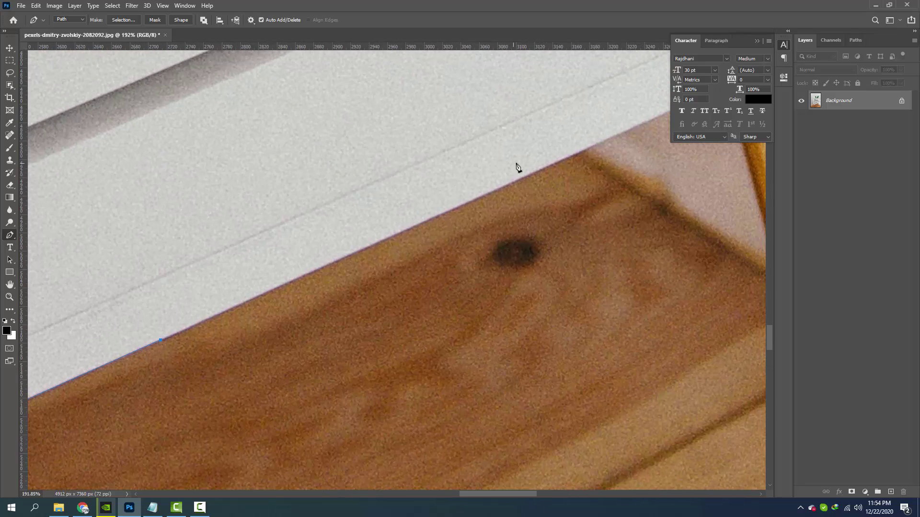
{"action": "left_click", "coordinate": [582, 157]}
{"action": "left_click_drag", "start_coordinate": [637, 194], "coordinate": [262, 160]}
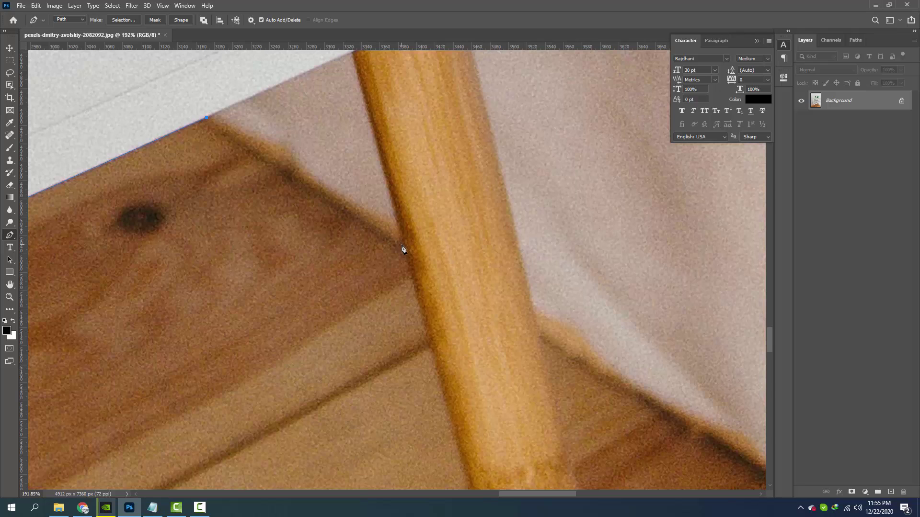
{"action": "left_click_drag", "start_coordinate": [433, 320], "coordinate": [415, 277]}
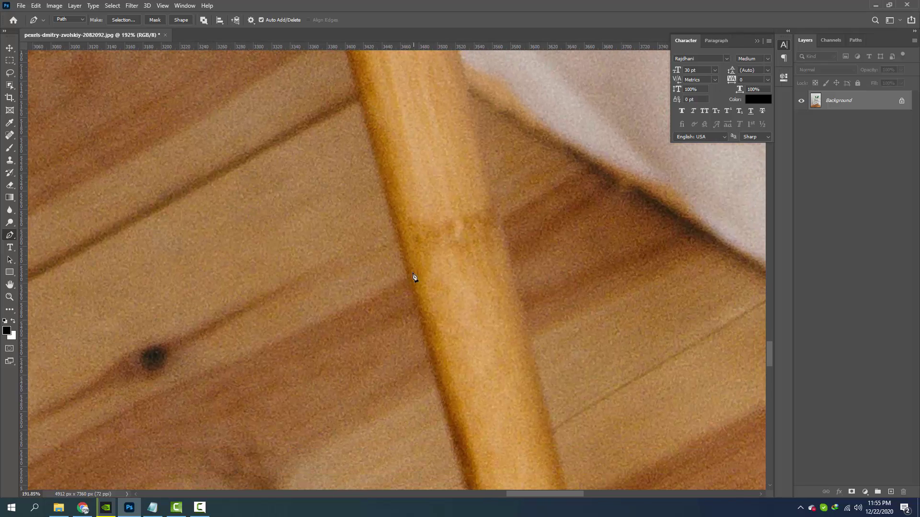
{"action": "left_click", "coordinate": [424, 343]}
{"action": "left_click_drag", "start_coordinate": [425, 345], "coordinate": [343, 64]}
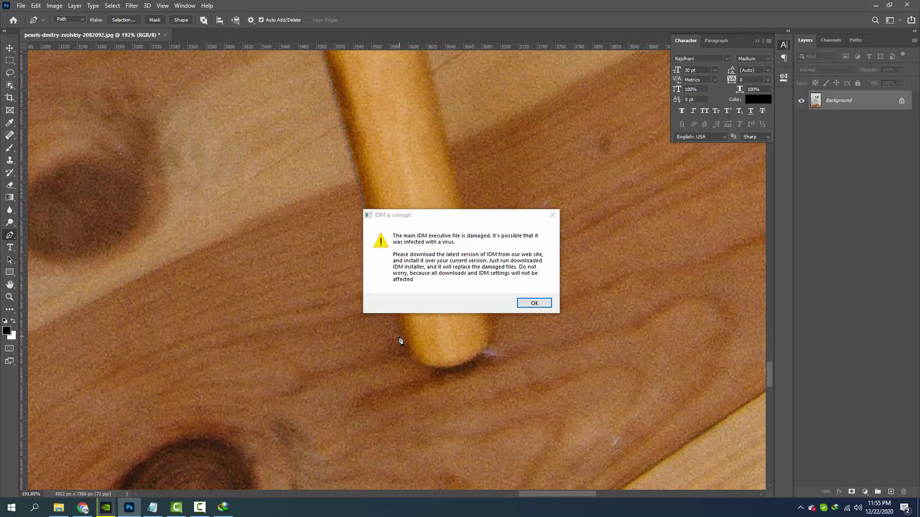
Step: Dismiss a download manager warning and curve the path around the right leg's foot
{"action": "left_click", "coordinate": [530, 301]}
{"action": "key", "text": "alt+Tab"}
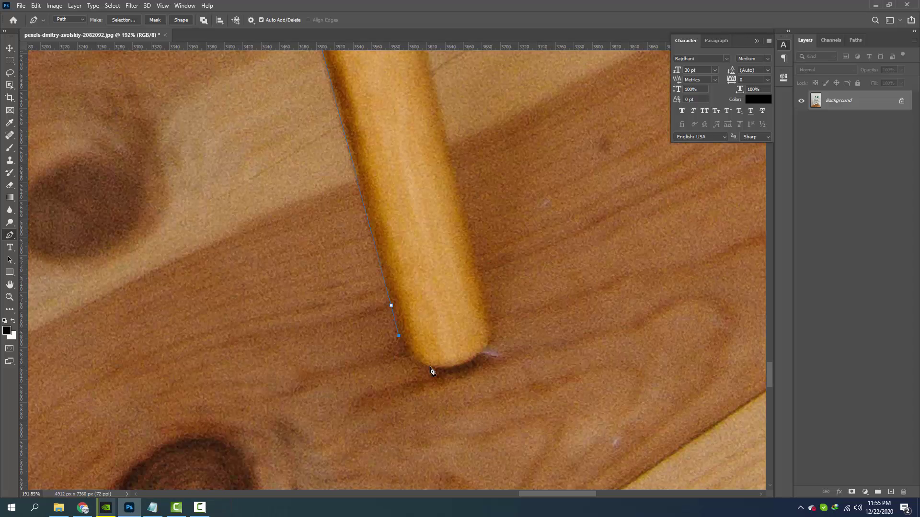
{"action": "left_click_drag", "start_coordinate": [492, 333], "coordinate": [486, 318]}
{"action": "scroll", "coordinate": [433, 77], "scroll_direction": "up", "scroll_amount": 2}
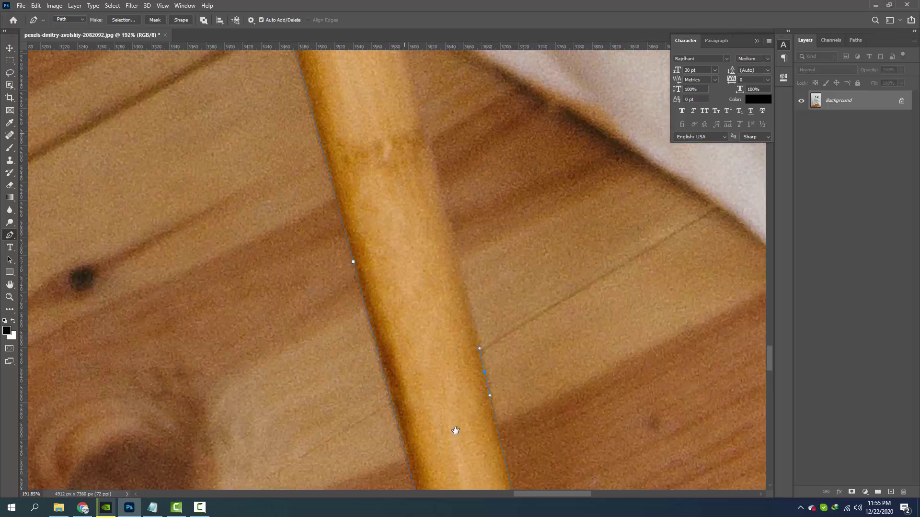
{"action": "scroll", "coordinate": [439, 254], "scroll_direction": "up", "scroll_amount": 2}
{"action": "scroll", "coordinate": [426, 156], "scroll_direction": "up", "scroll_amount": 5}
{"action": "scroll", "coordinate": [433, 241], "scroll_direction": "left", "scroll_amount": 1}
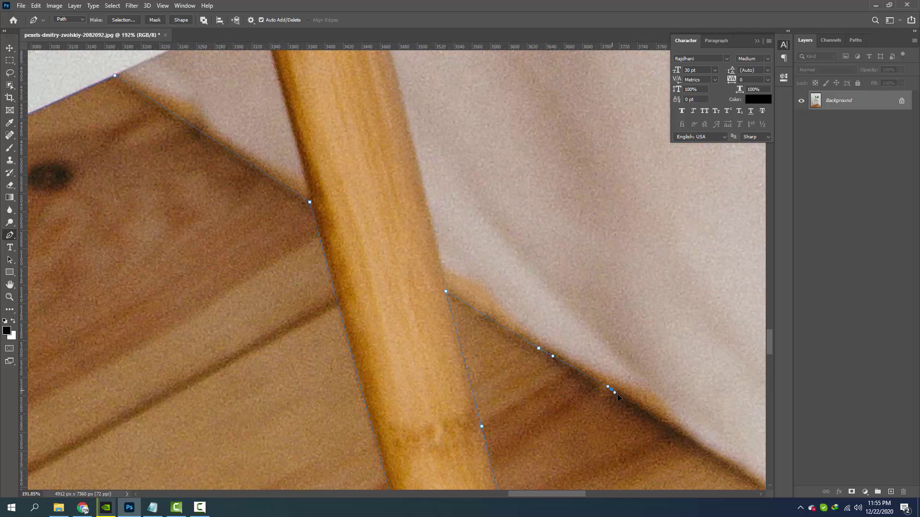
{"action": "left_click_drag", "start_coordinate": [616, 394], "coordinate": [410, 240]}
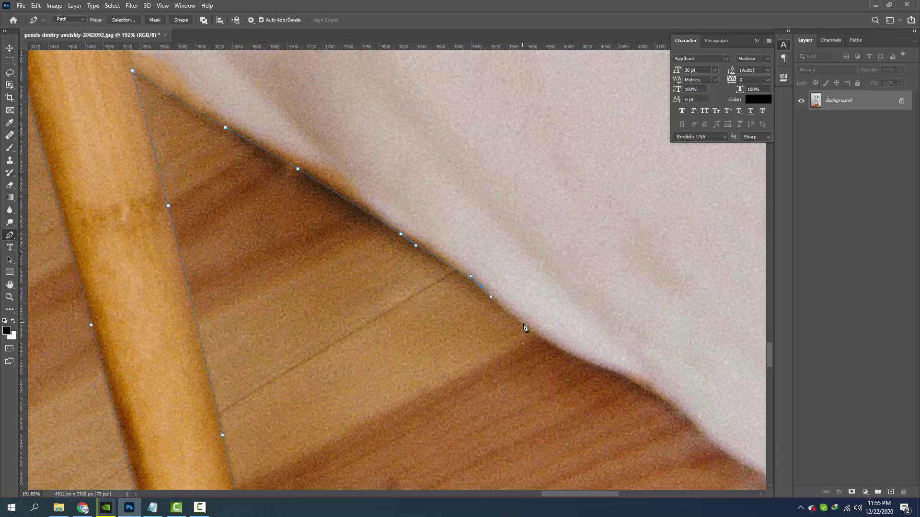
{"action": "left_click_drag", "start_coordinate": [634, 377], "coordinate": [407, 228]}
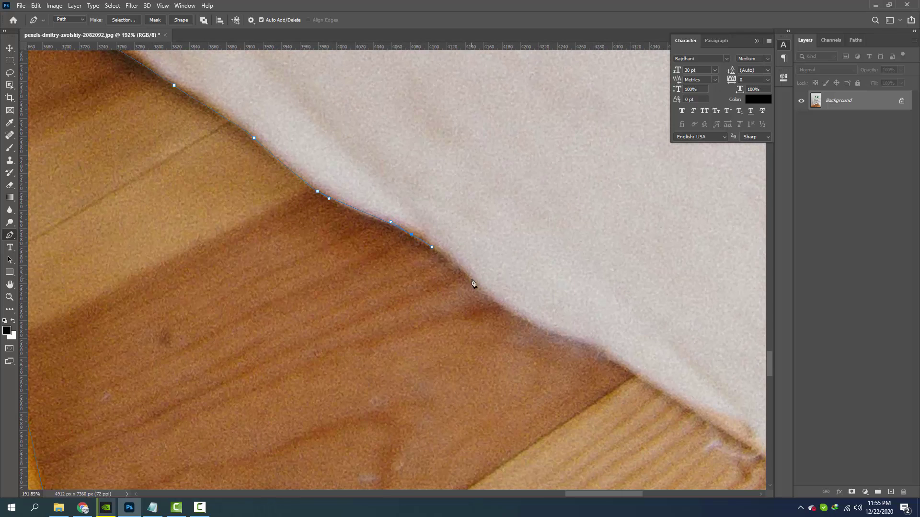
Step: Add smooth curved anchors along the bedding's edge toward the image's right border
{"action": "left_click_drag", "start_coordinate": [548, 329], "coordinate": [576, 338]}
{"action": "left_click_drag", "start_coordinate": [651, 388], "coordinate": [384, 212]}
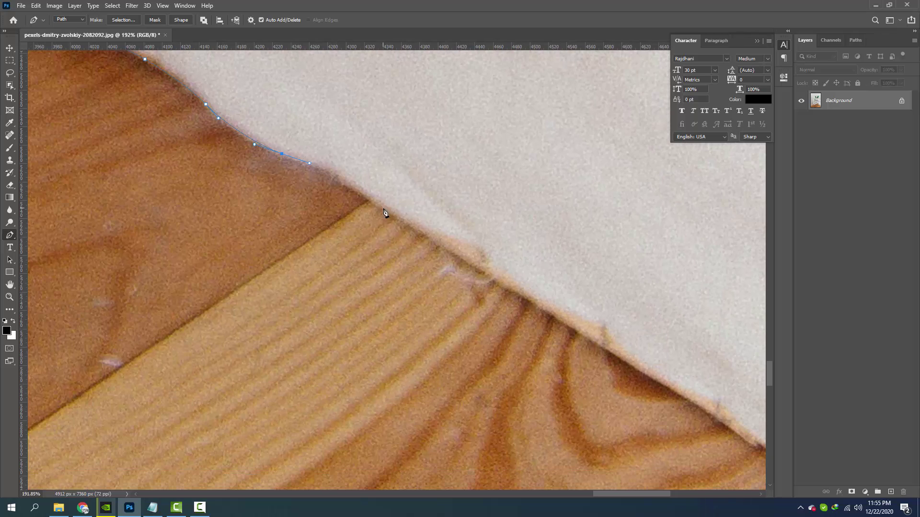
{"action": "left_click_drag", "start_coordinate": [476, 272], "coordinate": [293, 155]}
{"action": "left_click_drag", "start_coordinate": [385, 211], "coordinate": [402, 223]}
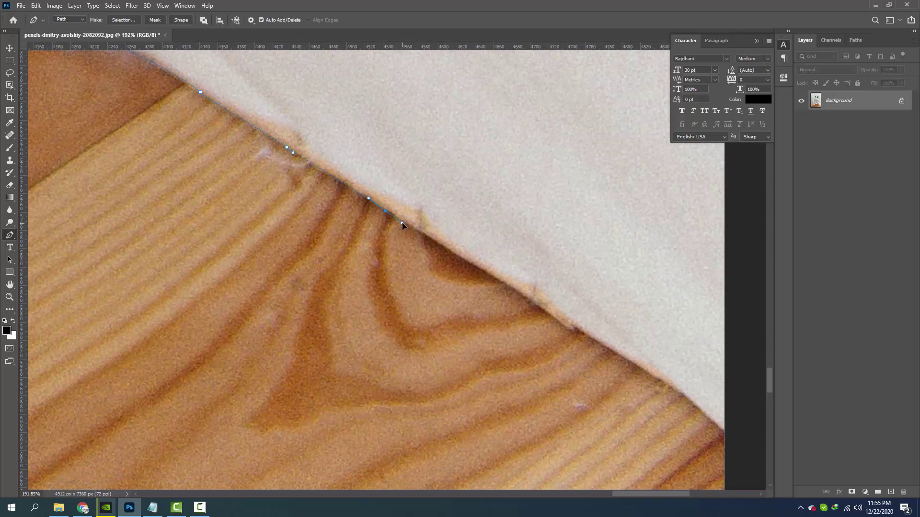
{"action": "left_click_drag", "start_coordinate": [459, 259], "coordinate": [319, 163]}
{"action": "left_click_drag", "start_coordinate": [392, 205], "coordinate": [402, 215]}
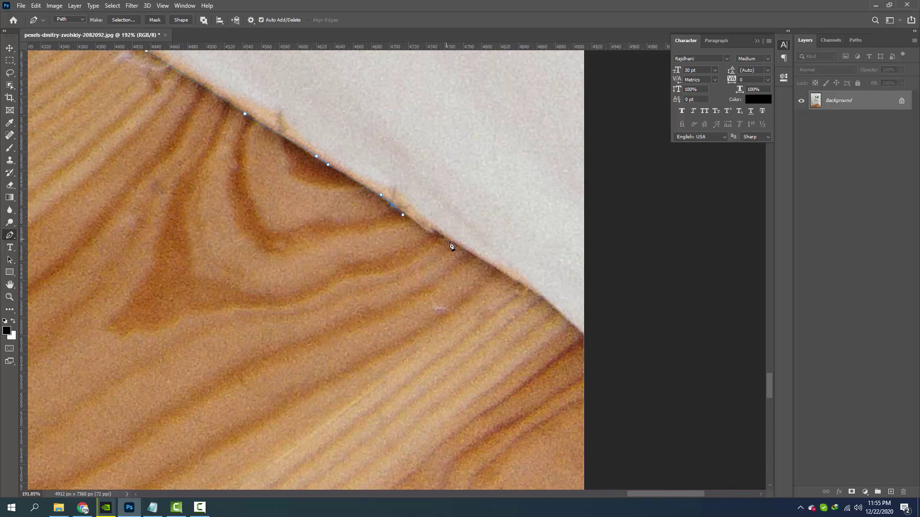
Step: Route the outline just past the image's right edge and down below its bottom edge
{"action": "left_click", "coordinate": [590, 336]}
{"action": "left_click_drag", "start_coordinate": [608, 386], "coordinate": [555, 127]}
{"action": "left_click", "coordinate": [569, 355]}
{"action": "left_click_drag", "start_coordinate": [569, 355], "coordinate": [542, 169]}
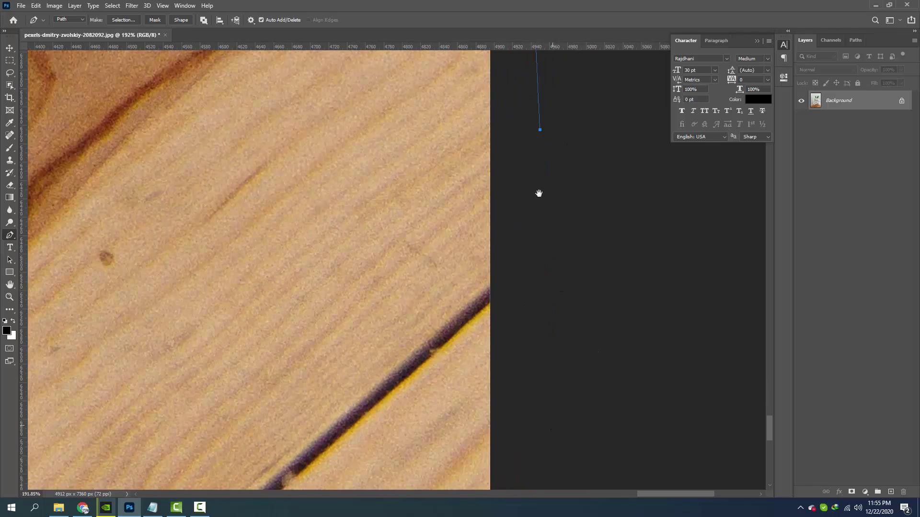
{"action": "left_click", "coordinate": [550, 345]}
{"action": "left_click_drag", "start_coordinate": [544, 421], "coordinate": [517, 269]}
{"action": "left_click", "coordinate": [511, 302]}
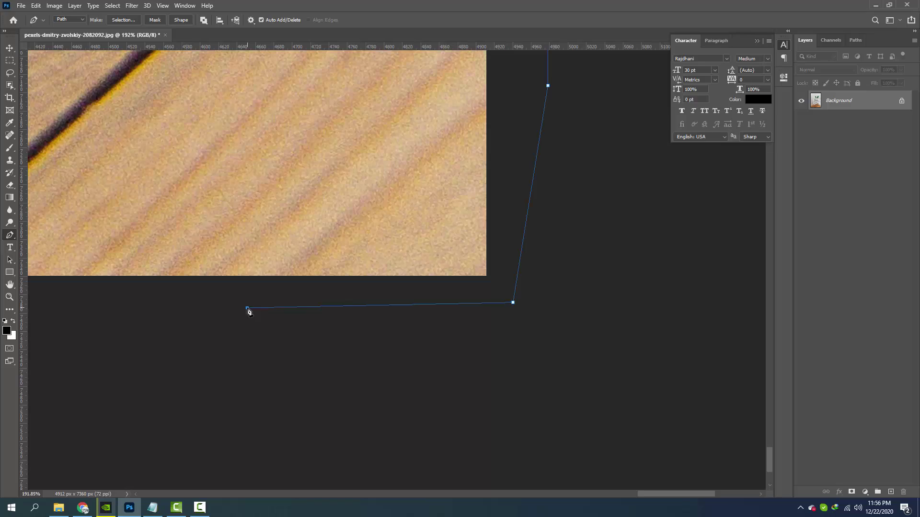
{"action": "mouse_move", "coordinate": [28, 320]}
{"action": "left_mouse_down"}
{"action": "mouse_move", "coordinate": [228, 300]}
{"action": "mouse_move", "coordinate": [551, 302]}
{"action": "left_mouse_up"}
{"action": "left_click", "coordinate": [699, 291]}
{"action": "left_click", "coordinate": [142, 291]}
{"action": "mouse_move", "coordinate": [100, 302]}
{"action": "left_mouse_down"}
{"action": "mouse_move", "coordinate": [628, 292]}
{"action": "mouse_move", "coordinate": [579, 315]}
{"action": "left_mouse_up"}
Step: Run the outline beyond the bottom edge and close it at the starting point
{"action": "left_click", "coordinate": [162, 277]}
{"action": "left_click", "coordinate": [136, 288]}
{"action": "left_click_drag", "start_coordinate": [67, 292], "coordinate": [667, 298]}
{"action": "left_click", "coordinate": [207, 295]}
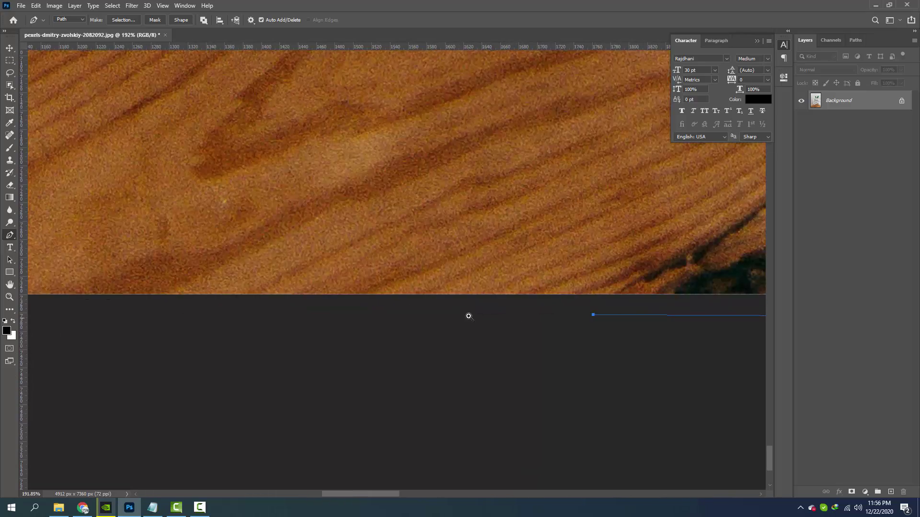
{"action": "scroll", "coordinate": [468, 314], "scroll_direction": "down", "scroll_amount": 10}
{"action": "scroll", "coordinate": [263, 323], "scroll_direction": "up", "scroll_amount": 3}
{"action": "left_click", "coordinate": [224, 306]}
{"action": "left_click", "coordinate": [269, 149]}
{"action": "scroll", "coordinate": [268, 151], "scroll_direction": "down", "scroll_amount": 3}
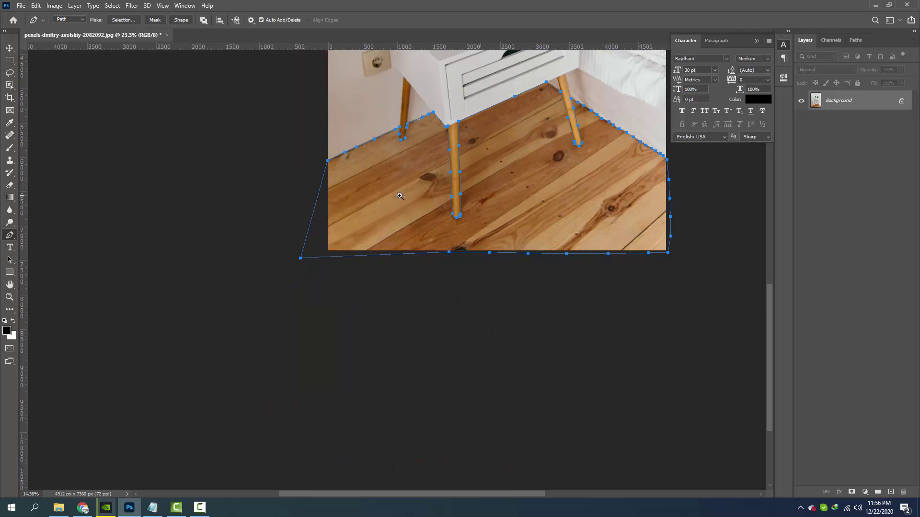
Step: Convert the path to a selection with 0 feather and create the Shape 1 layer
{"action": "left_click", "coordinate": [132, 21]}
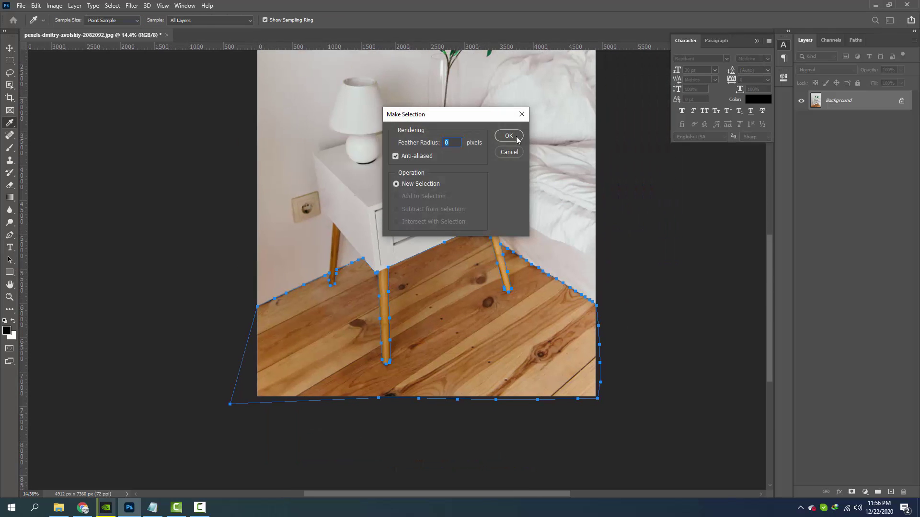
{"action": "left_click", "coordinate": [513, 135]}
{"action": "left_click", "coordinate": [181, 20]}
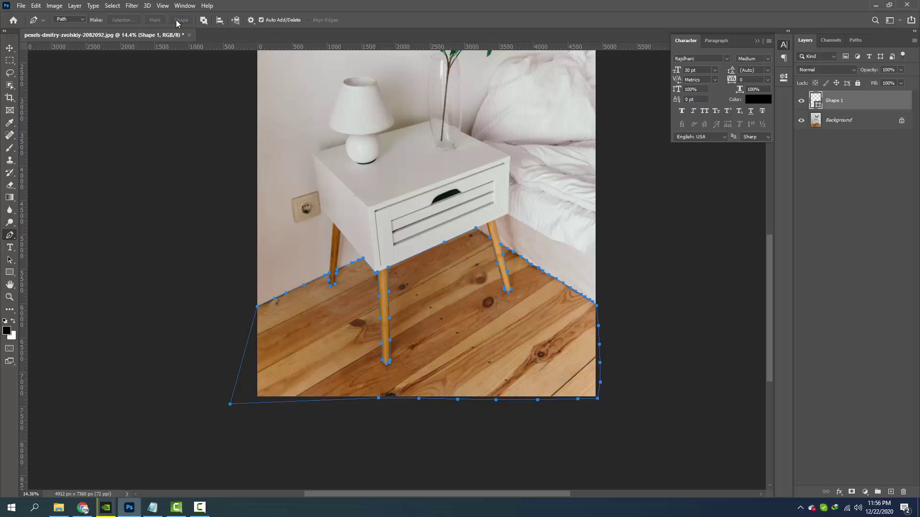
Step: Save as source.psd in the tutorial folder, accepting Maximize Compatibility
{"action": "key", "text": "ctrl+shift+s"}
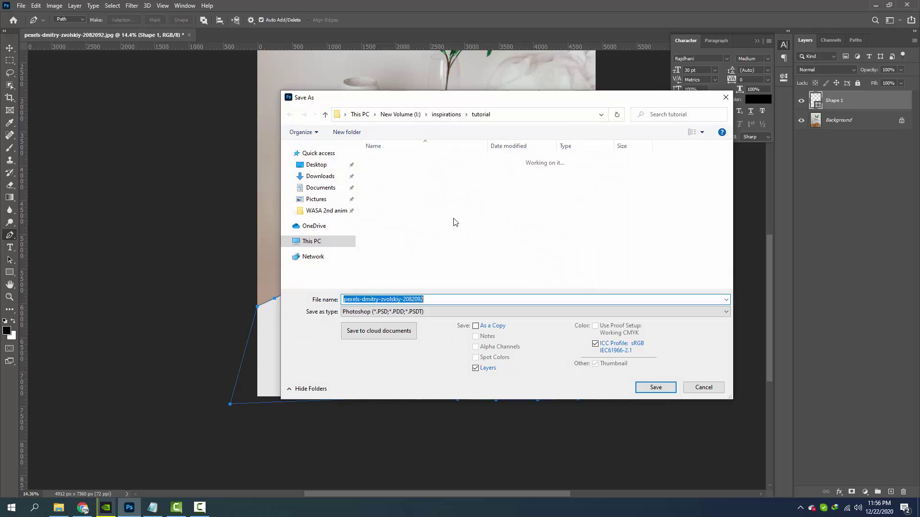
{"action": "key", "text": "alt+Tab"}
{"action": "key", "text": "alt+Tab"}
{"action": "key", "text": "alt+Tab"}
{"action": "key", "text": "alt+d"}
{"action": "key", "text": "ctrl+c"}
{"action": "key", "text": "alt+Tab"}
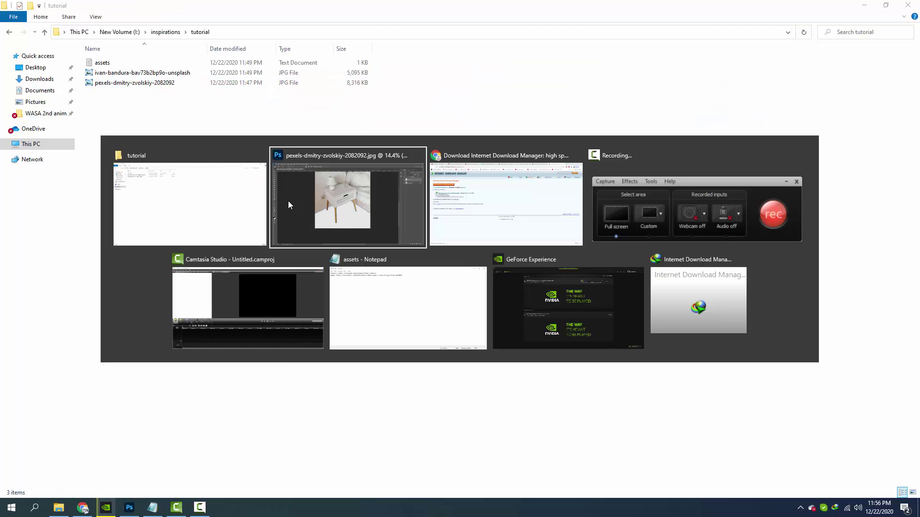
{"action": "key", "text": "ctrl+v"}
{"action": "key", "text": "Return"}
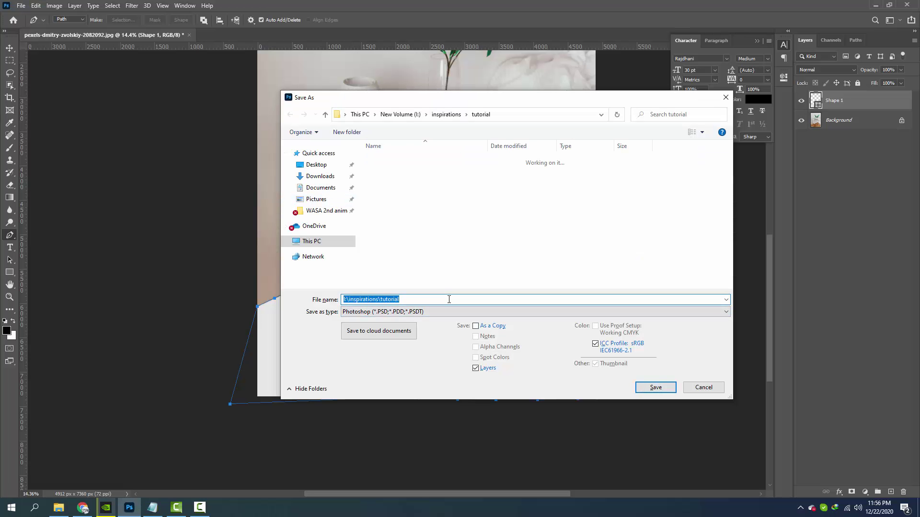
{"action": "type", "text": "ty"}
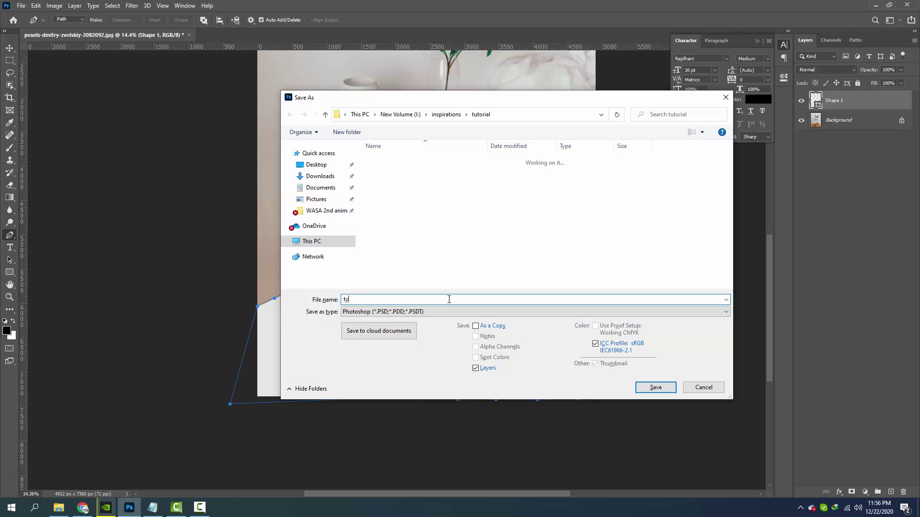
{"action": "type", "text": "e"}
{"action": "key", "text": "Return"}
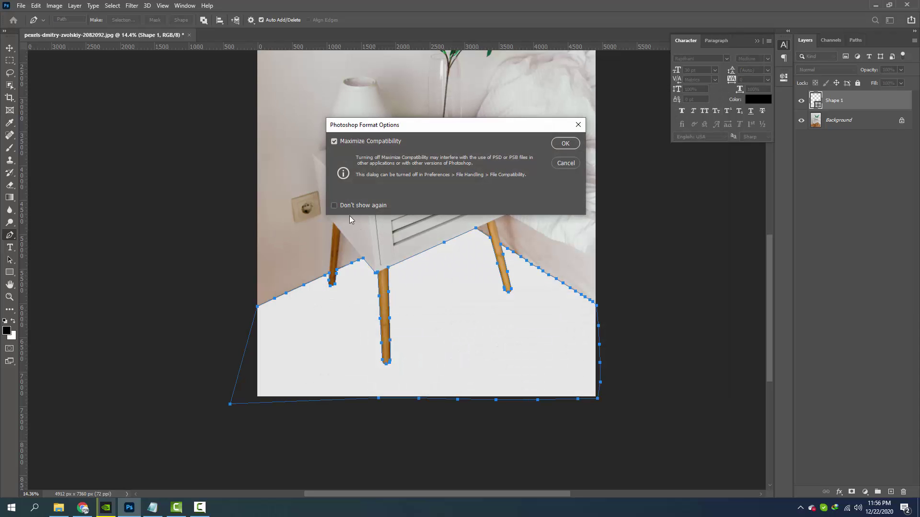
{"action": "left_click", "coordinate": [564, 144]}
Step: Drag ivan-bandura-bav73b2bp9o-unsplash.jpg from the tutorial folder onto Photoshop's tab bar
{"action": "scroll", "coordinate": [470, 302], "scroll_direction": "up", "scroll_amount": 2}
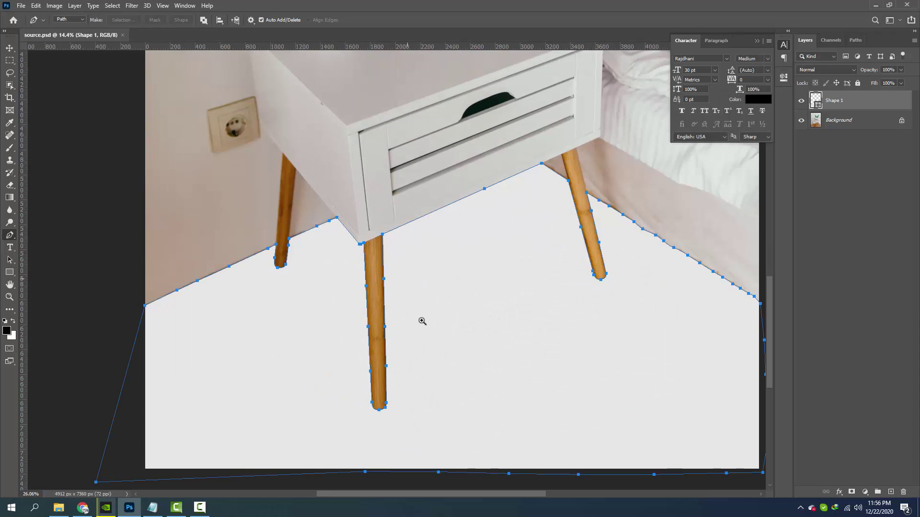
{"action": "scroll", "coordinate": [466, 322], "scroll_direction": "up", "scroll_amount": 1}
{"action": "left_click", "coordinate": [58, 507]}
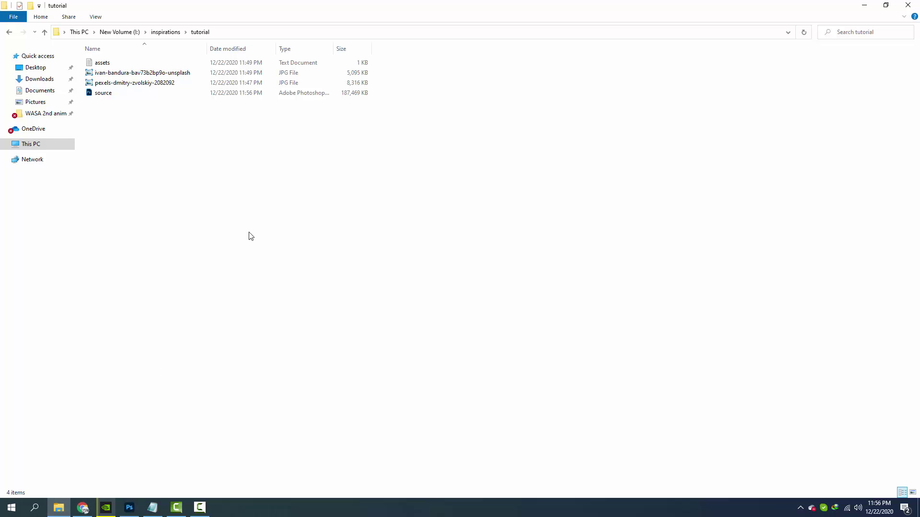
{"action": "left_click", "coordinate": [111, 75]}
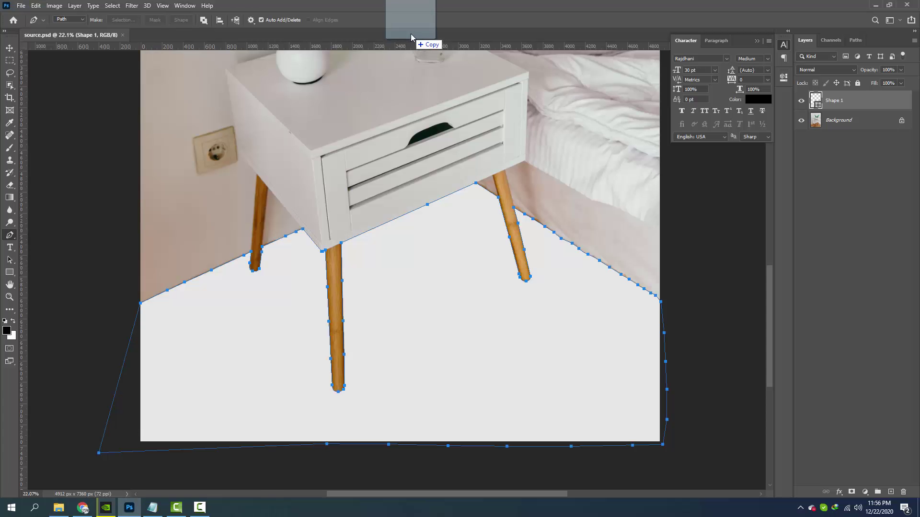
{"action": "left_click_drag", "start_coordinate": [201, 125], "coordinate": [410, 36]}
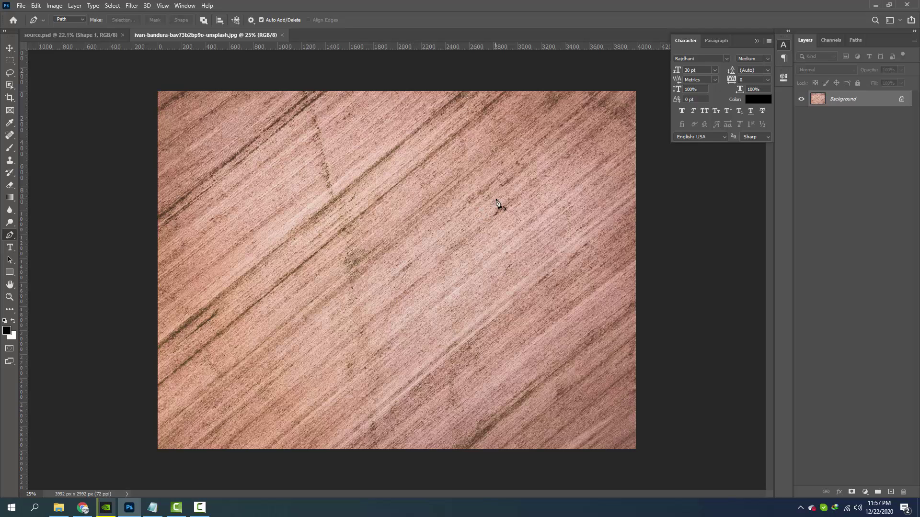
Step: Unlock the texture's Background layer and move it into source.psd over the floor
{"action": "left_click", "coordinate": [901, 98]}
{"action": "key", "text": "v"}
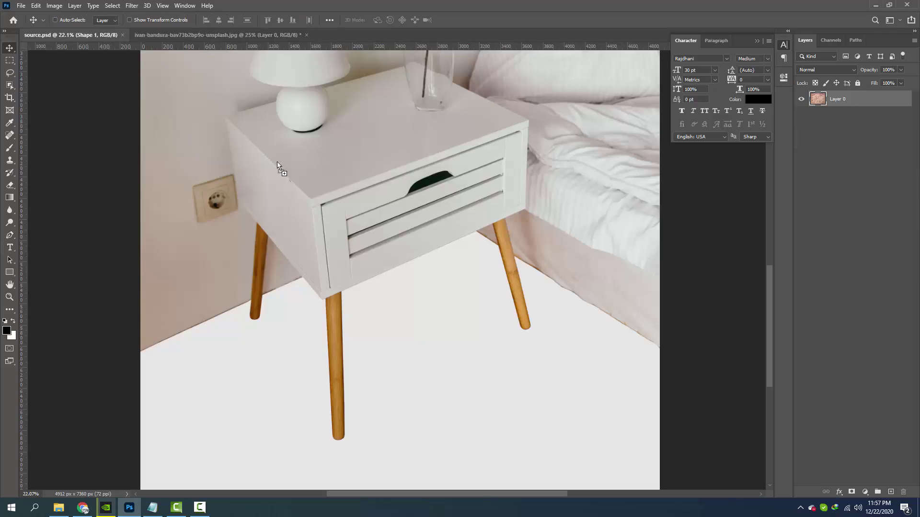
{"action": "left_click_drag", "start_coordinate": [308, 145], "coordinate": [514, 319]}
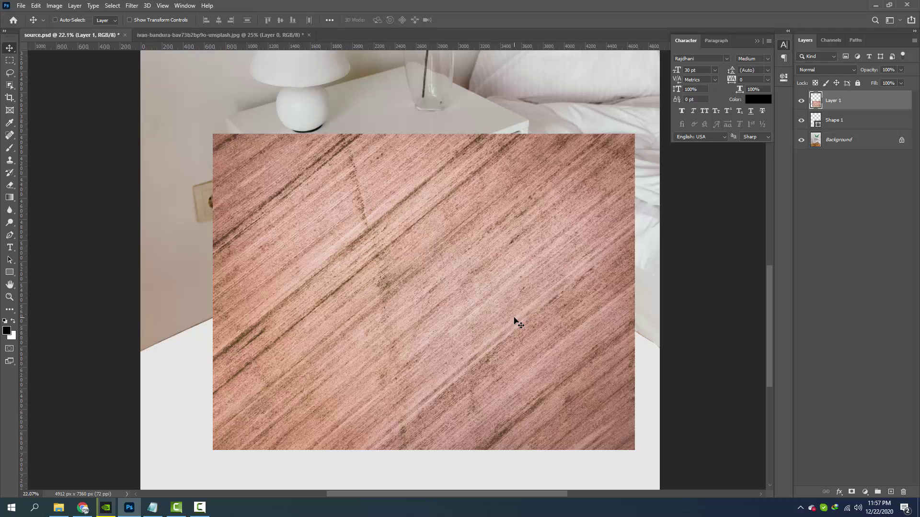
{"action": "left_click_drag", "start_coordinate": [514, 320], "coordinate": [503, 319]}
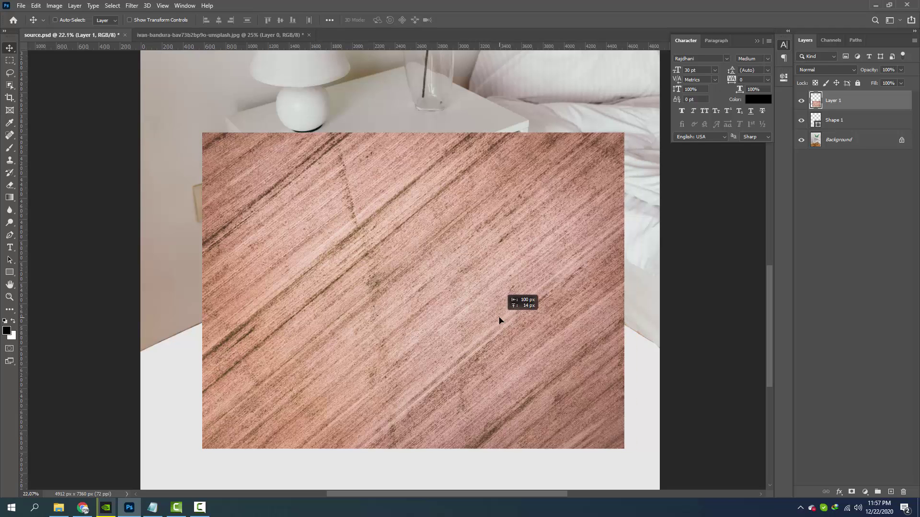
{"action": "scroll", "coordinate": [500, 319], "scroll_direction": "down", "scroll_amount": 2}
Step: Convert the texture layer, Layer 1, to a Smart Object
{"action": "right_click", "coordinate": [858, 105]}
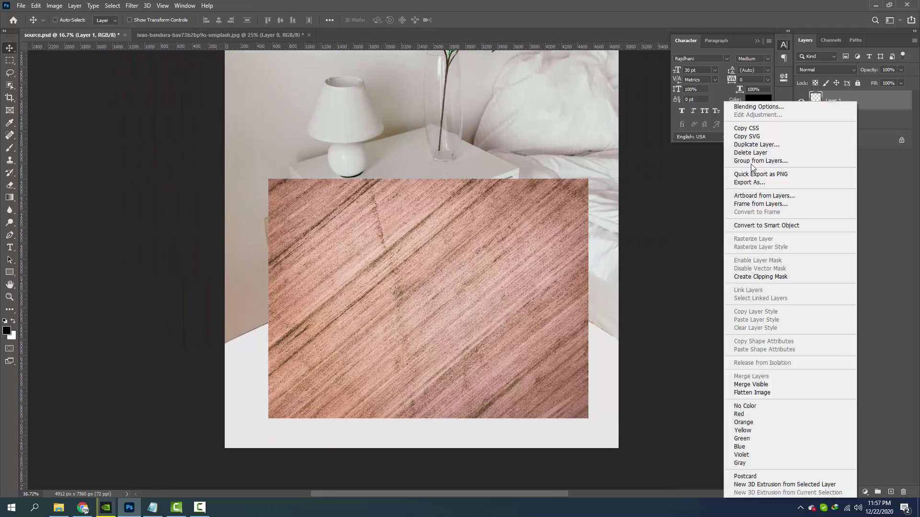
{"action": "left_click", "coordinate": [747, 224]}
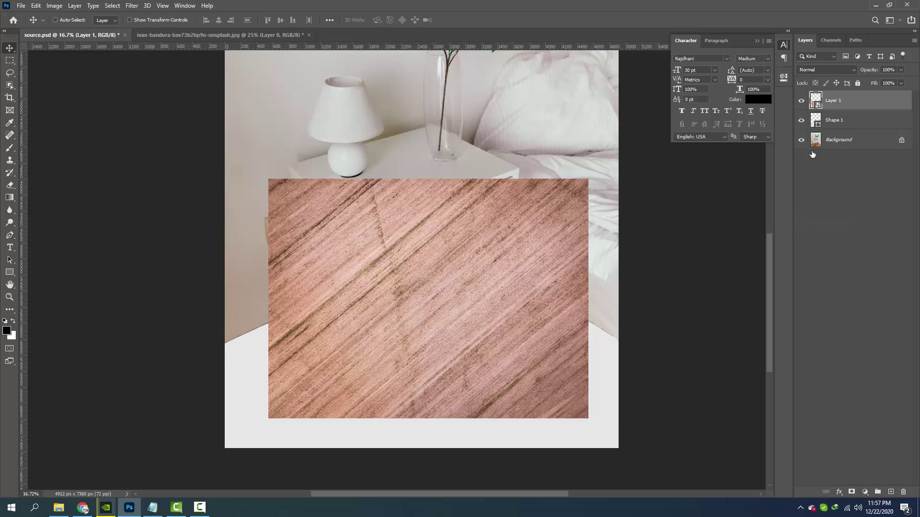
{"action": "key", "text": "ctrl"}
{"action": "scroll", "coordinate": [491, 294], "scroll_direction": "down", "scroll_amount": 3}
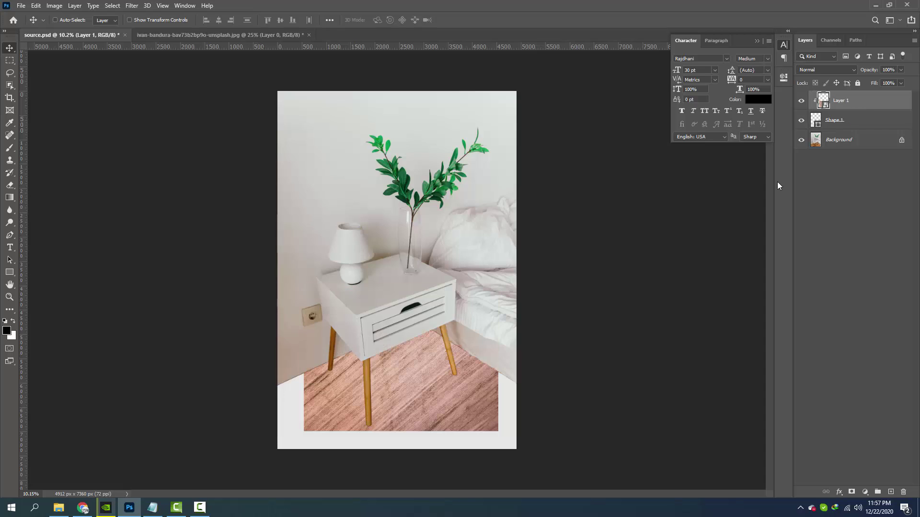
{"action": "key", "text": "ctrl"}
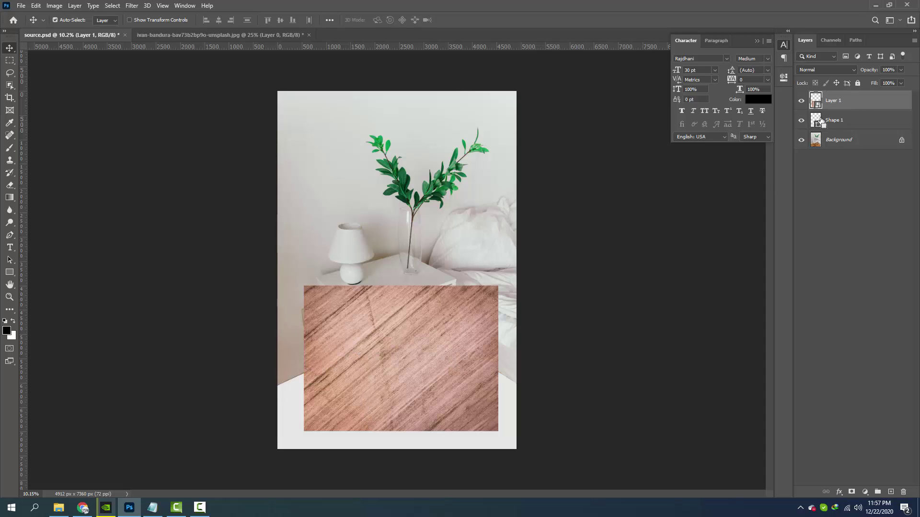
Step: Load the floor shape as a selection and try rotating the texture, then cancel
{"action": "left_click", "coordinate": [816, 121], "text": "ctrl"}
{"action": "key", "text": "ctrl+t"}
{"action": "scroll", "coordinate": [468, 353], "scroll_direction": "down", "scroll_amount": 2}
{"action": "left_click_drag", "start_coordinate": [479, 300], "coordinate": [504, 338]}
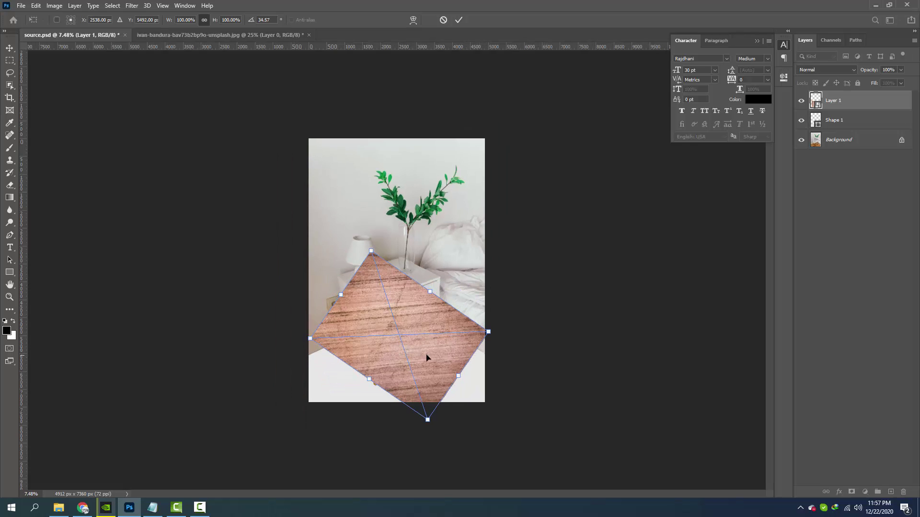
{"action": "scroll", "coordinate": [426, 357], "scroll_direction": "up", "scroll_amount": 2}
{"action": "key", "text": "Return"}
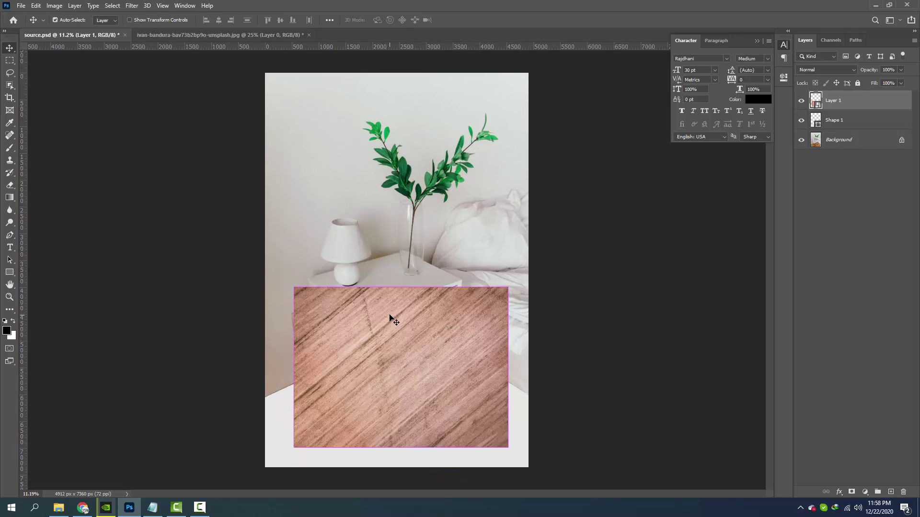
Step: Restart the transform in skew/distort mode and pull the left corners down and outward
{"action": "key", "text": "ctrl+t"}
{"action": "scroll", "coordinate": [421, 383], "scroll_direction": "up", "scroll_amount": 3}
{"action": "right_click", "coordinate": [419, 265]}
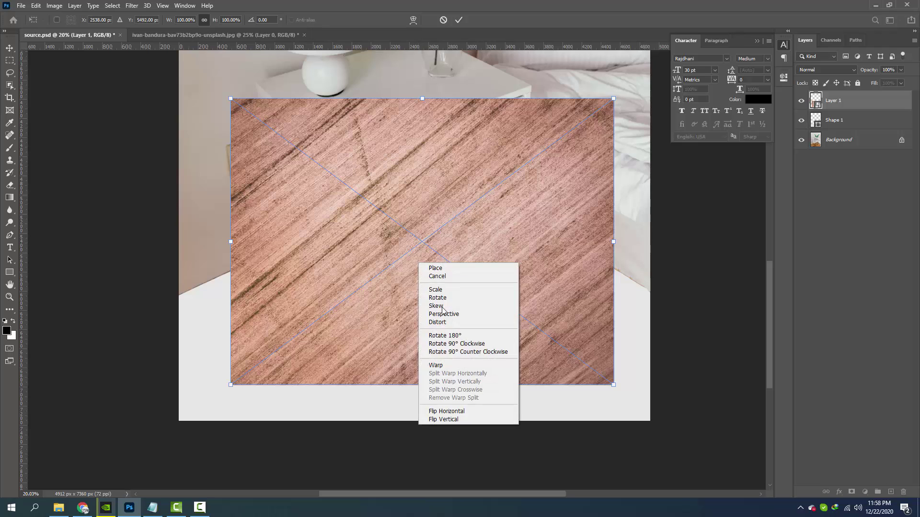
{"action": "left_click", "coordinate": [455, 305]}
{"action": "right_click", "coordinate": [439, 294]}
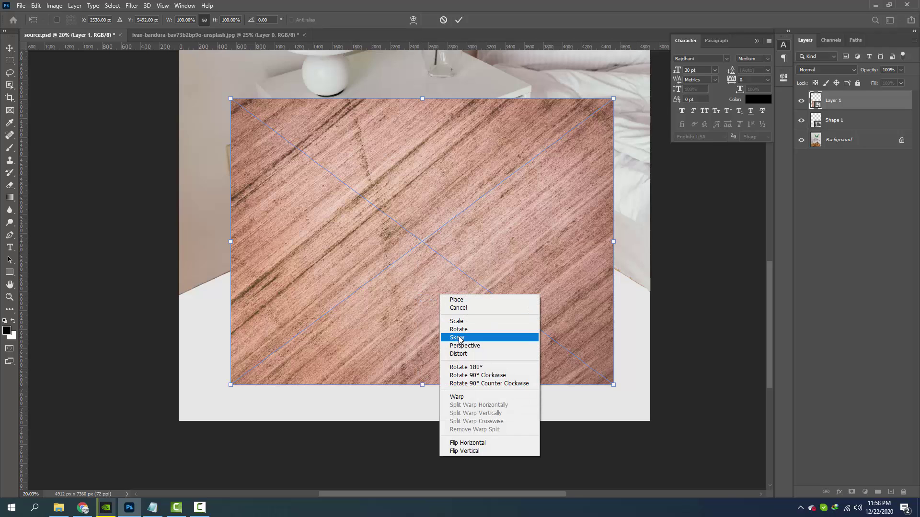
{"action": "left_click", "coordinate": [460, 337]}
{"action": "left_click_drag", "start_coordinate": [232, 102], "coordinate": [230, 319]}
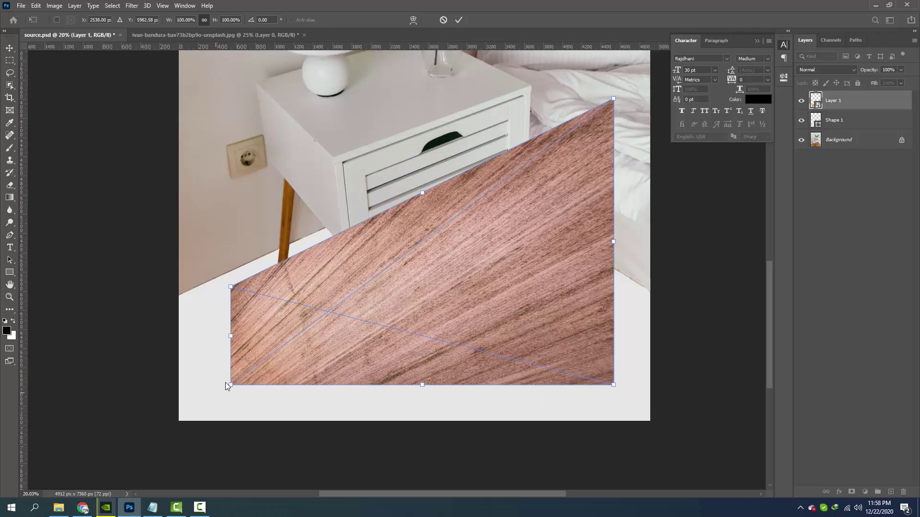
{"action": "left_click_drag", "start_coordinate": [231, 385], "coordinate": [257, 484]}
{"action": "mouse_move", "coordinate": [235, 275]}
{"action": "left_mouse_down"}
{"action": "mouse_move", "coordinate": [124, 293]}
{"action": "mouse_move", "coordinate": [134, 320]}
{"action": "left_mouse_up"}
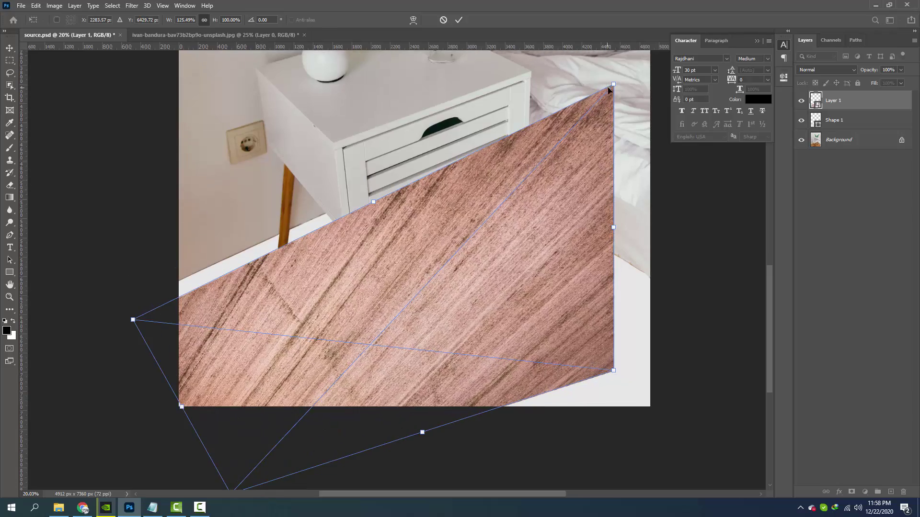
Step: Drag the top and right corners so the planks widen and recede toward the wall
{"action": "mouse_move", "coordinate": [613, 84]}
{"action": "left_mouse_down"}
{"action": "mouse_move", "coordinate": [460, 223]}
{"action": "mouse_move", "coordinate": [484, 205]}
{"action": "left_mouse_up"}
{"action": "left_click_drag", "start_coordinate": [614, 370], "coordinate": [751, 326]}
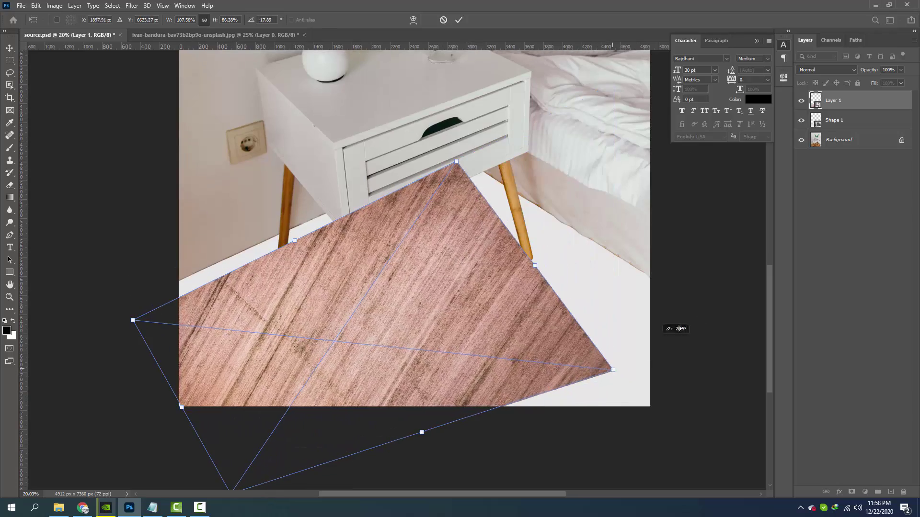
{"action": "left_click_drag", "start_coordinate": [455, 170], "coordinate": [452, 150]}
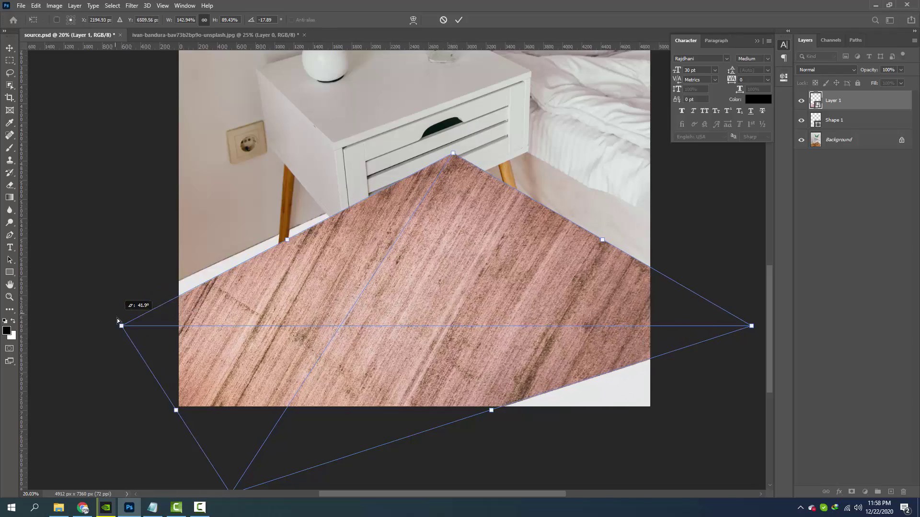
{"action": "left_click_drag", "start_coordinate": [137, 324], "coordinate": [126, 306]}
{"action": "scroll", "coordinate": [290, 335], "scroll_direction": "down", "scroll_amount": 3}
{"action": "scroll", "coordinate": [290, 336], "scroll_direction": "down", "scroll_amount": 1}
{"action": "left_click_drag", "start_coordinate": [290, 336], "coordinate": [450, 367]}
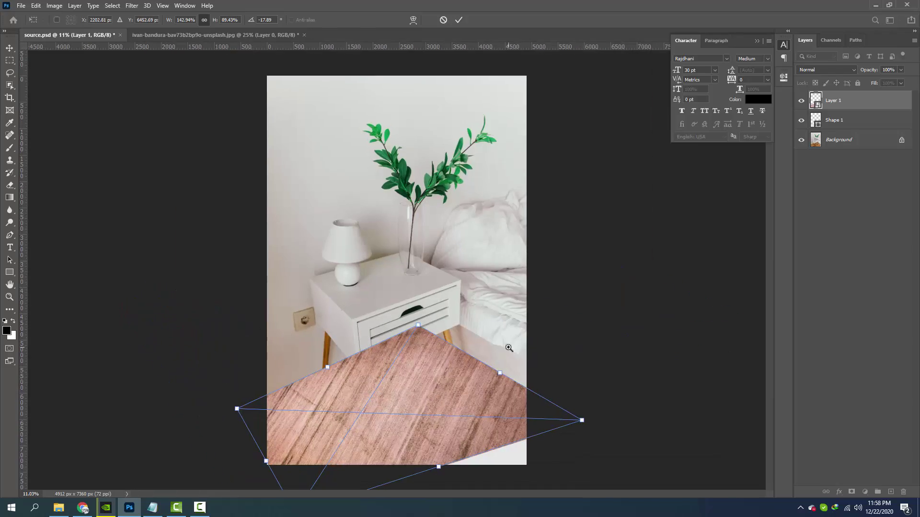
{"action": "scroll", "coordinate": [509, 347], "scroll_direction": "down", "scroll_amount": 5}
{"action": "mouse_move", "coordinate": [330, 430]}
{"action": "left_mouse_down"}
{"action": "mouse_move", "coordinate": [313, 434]}
{"action": "mouse_move", "coordinate": [338, 510]}
{"action": "left_mouse_up"}
Step: Fine-tune the bottom and left corners and commit the perspective distortion
{"action": "scroll", "coordinate": [377, 378], "scroll_direction": "up", "scroll_amount": 3}
{"action": "scroll", "coordinate": [474, 374], "scroll_direction": "down", "scroll_amount": 3}
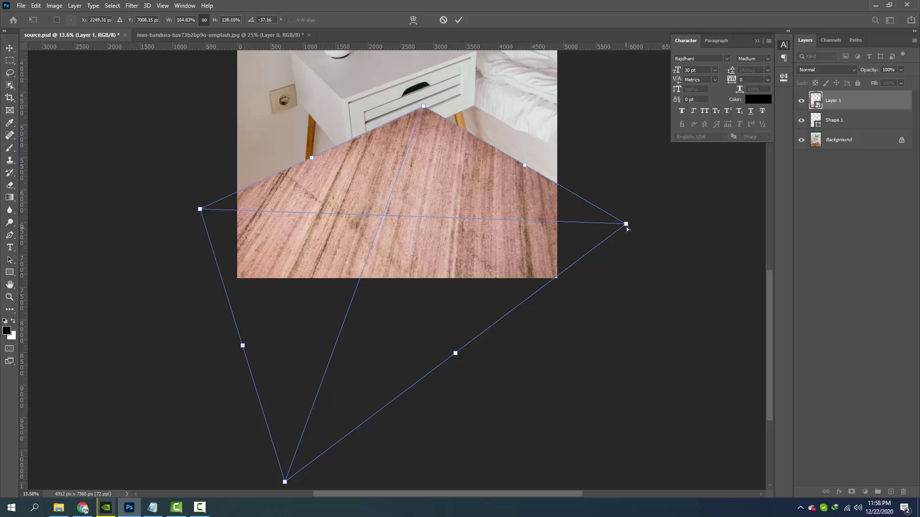
{"action": "left_click_drag", "start_coordinate": [625, 226], "coordinate": [655, 229]}
{"action": "scroll", "coordinate": [411, 350], "scroll_direction": "down", "scroll_amount": 5}
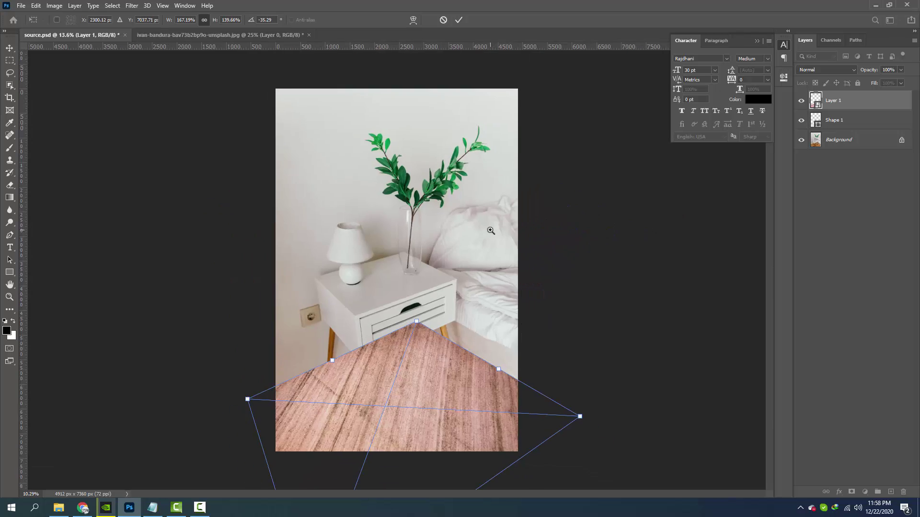
{"action": "scroll", "coordinate": [412, 357], "scroll_direction": "down", "scroll_amount": 1}
{"action": "left_click_drag", "start_coordinate": [357, 429], "coordinate": [418, 462]}
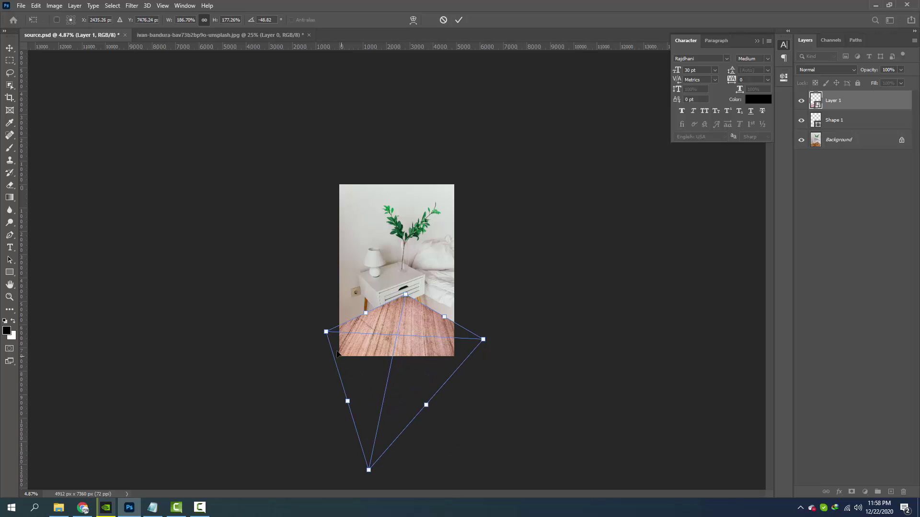
{"action": "left_click_drag", "start_coordinate": [327, 335], "coordinate": [301, 345]}
{"action": "left_click", "coordinate": [458, 21]}
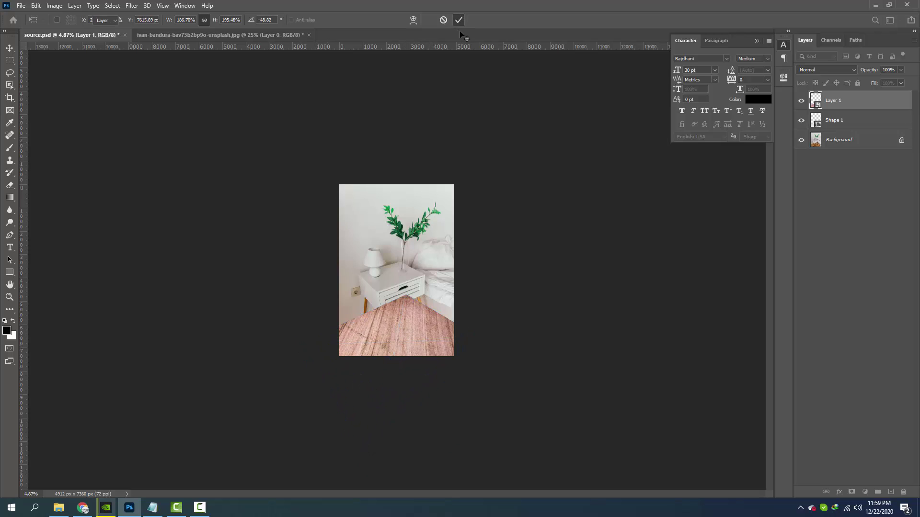
Step: Clip the wood texture layer to the floor shape layer
{"action": "scroll", "coordinate": [396, 270], "scroll_direction": "up", "scroll_amount": 3}
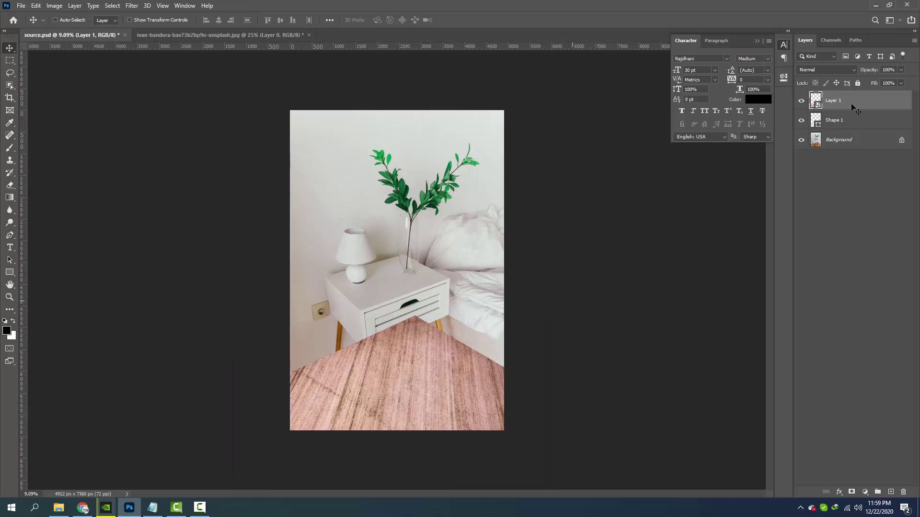
{"action": "left_click", "coordinate": [855, 106], "text": "alt"}
{"action": "scroll", "coordinate": [397, 384], "scroll_direction": "up", "scroll_amount": 2}
{"action": "scroll", "coordinate": [456, 407], "scroll_direction": "up", "scroll_amount": 1}
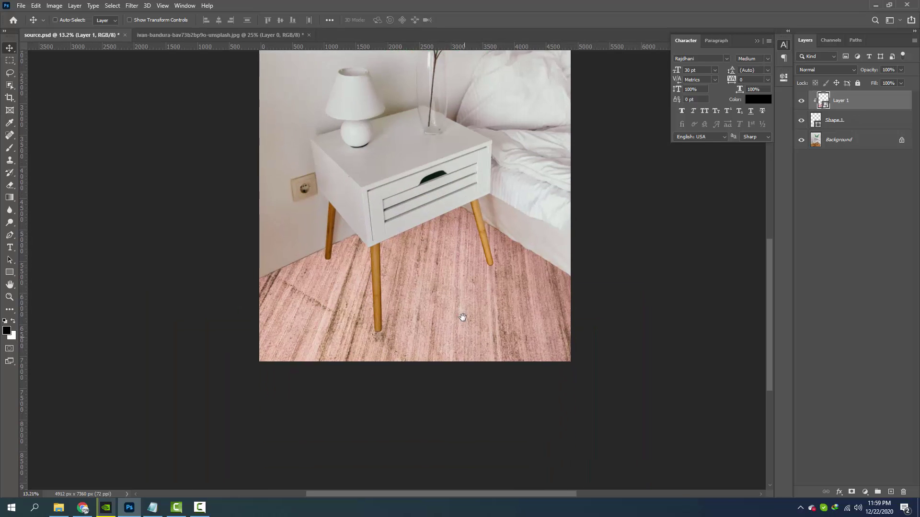
{"action": "scroll", "coordinate": [462, 318], "scroll_direction": "down", "scroll_amount": 1}
{"action": "scroll", "coordinate": [465, 287], "scroll_direction": "down", "scroll_amount": 1}
{"action": "scroll", "coordinate": [473, 395], "scroll_direction": "down", "scroll_amount": 3}
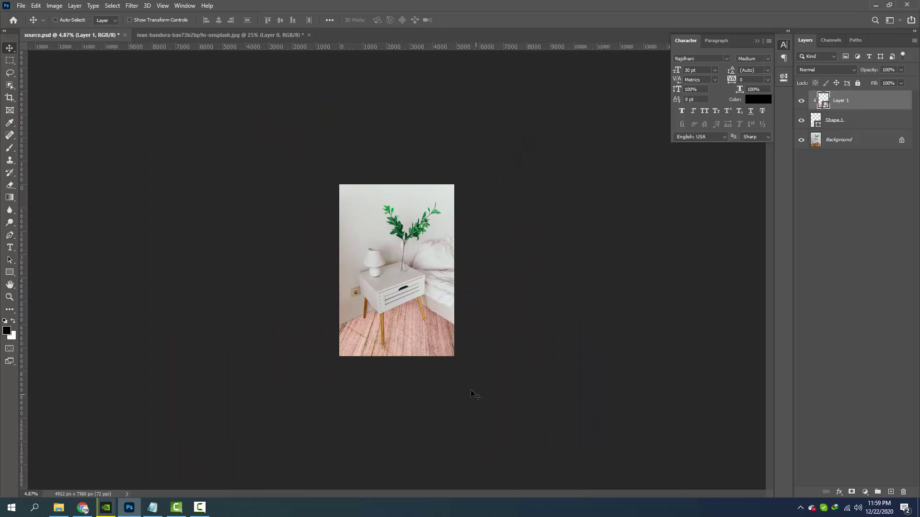
Step: Skew the wood texture's corners so its grain follows the floor's perspective
{"action": "key", "text": "ctrl+t"}
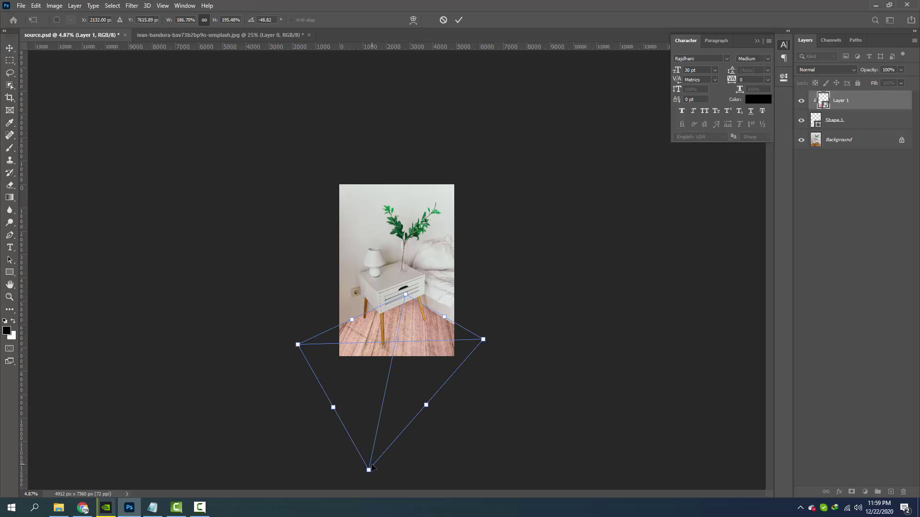
{"action": "right_click", "coordinate": [382, 336]}
{"action": "left_click", "coordinate": [415, 384]}
{"action": "left_click_drag", "start_coordinate": [368, 470], "coordinate": [321, 387]}
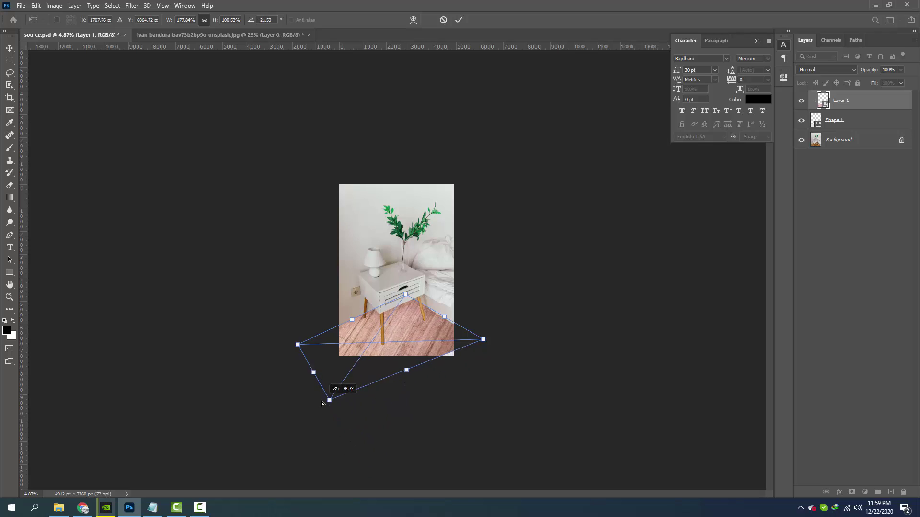
{"action": "left_click_drag", "start_coordinate": [297, 344], "coordinate": [285, 322]}
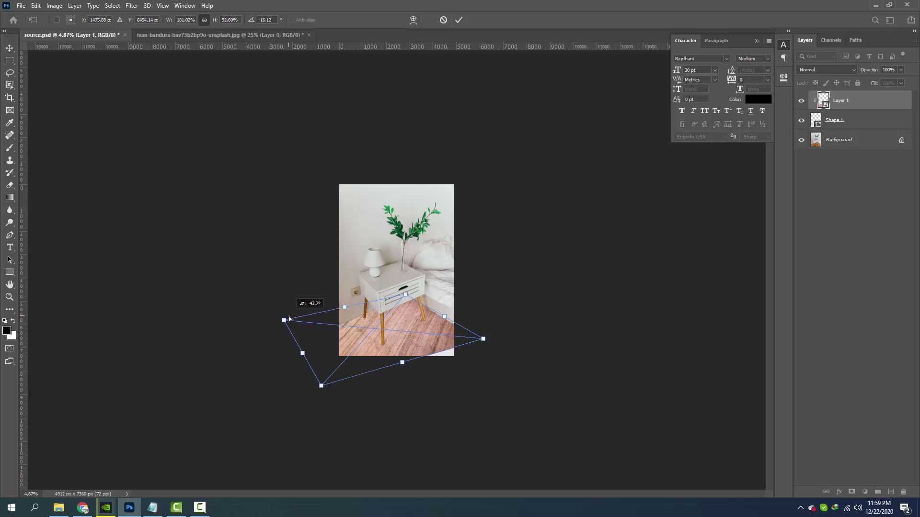
{"action": "left_click_drag", "start_coordinate": [489, 341], "coordinate": [508, 353]}
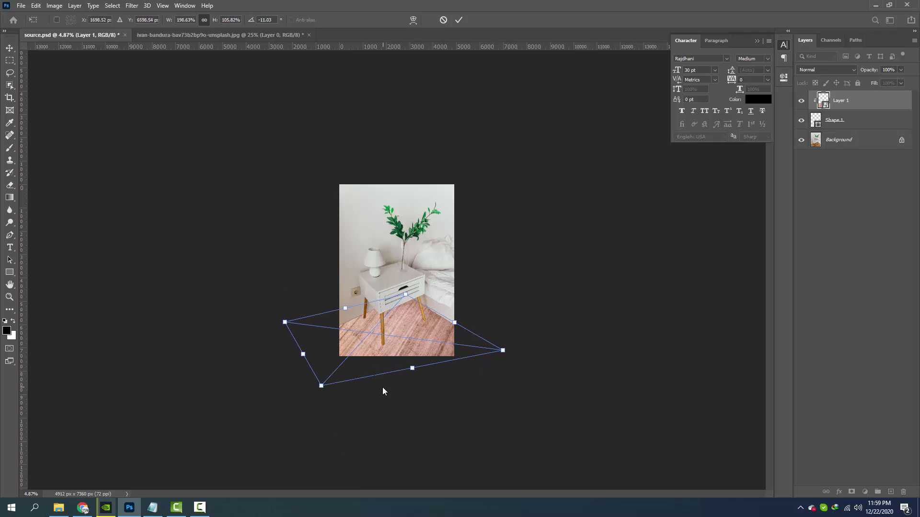
{"action": "key", "text": "ctrl+plus"}
{"action": "key", "text": "ctrl+minus"}
{"action": "left_click_drag", "start_coordinate": [414, 315], "coordinate": [474, 350]}
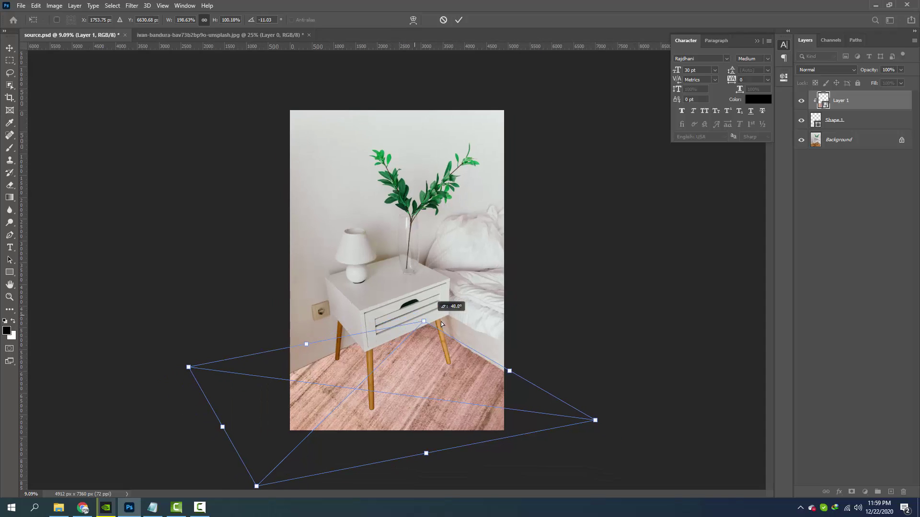
{"action": "left_click_drag", "start_coordinate": [256, 486], "coordinate": [247, 469]}
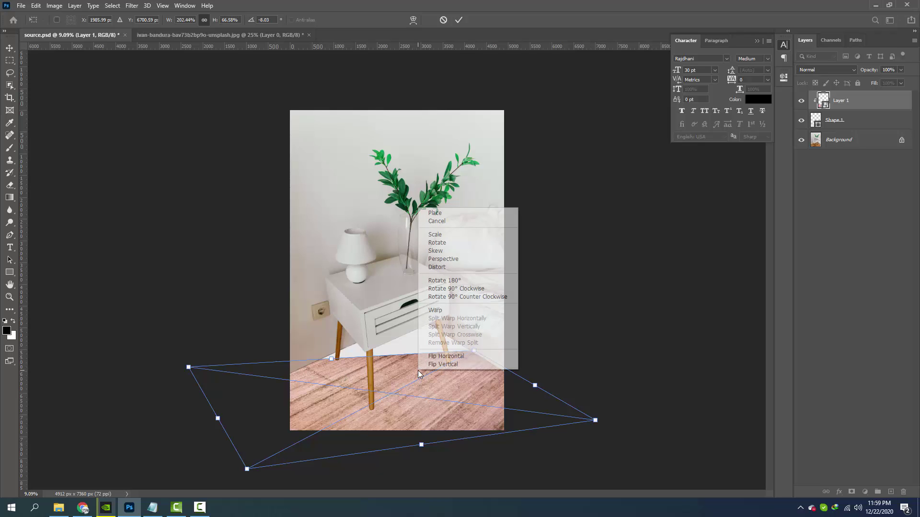
Step: Stretch the texture wider to span the whole floor and commit the transform
{"action": "right_click", "coordinate": [418, 372]}
{"action": "left_click", "coordinate": [450, 243]}
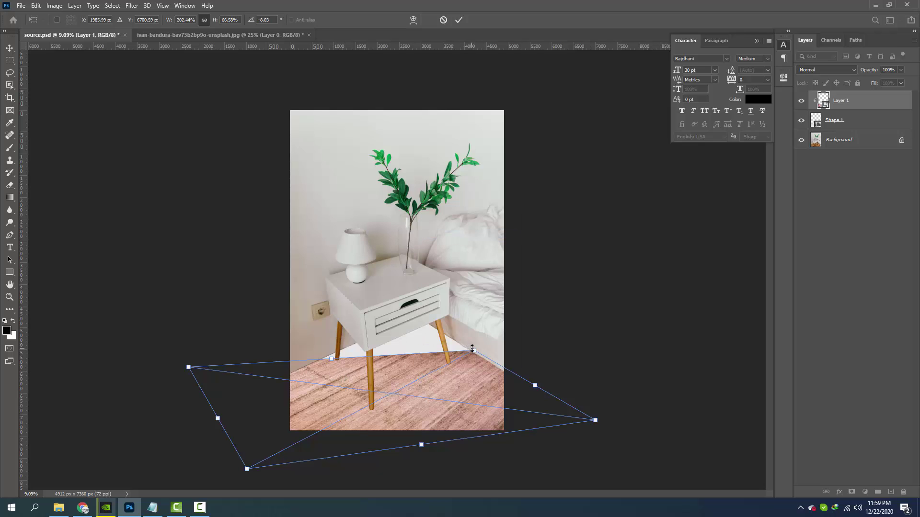
{"action": "left_click_drag", "start_coordinate": [472, 349], "coordinate": [515, 245]}
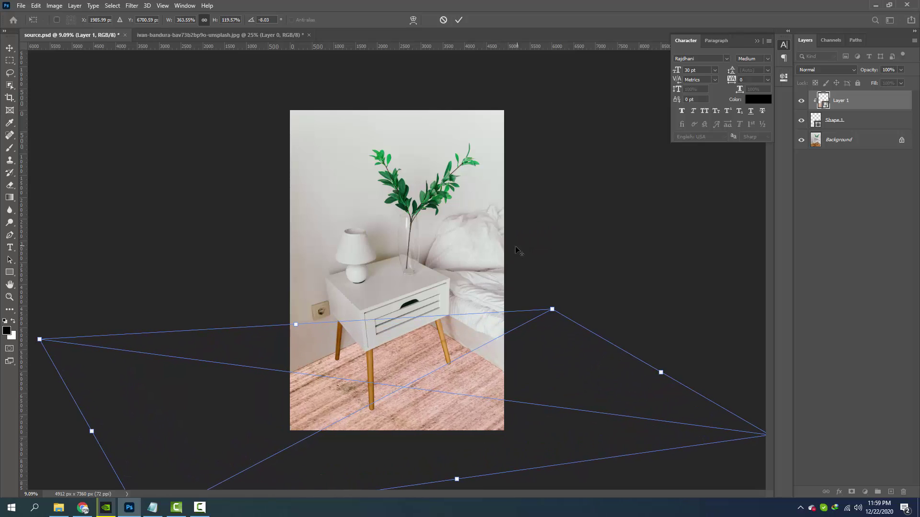
{"action": "left_click", "coordinate": [459, 20]}
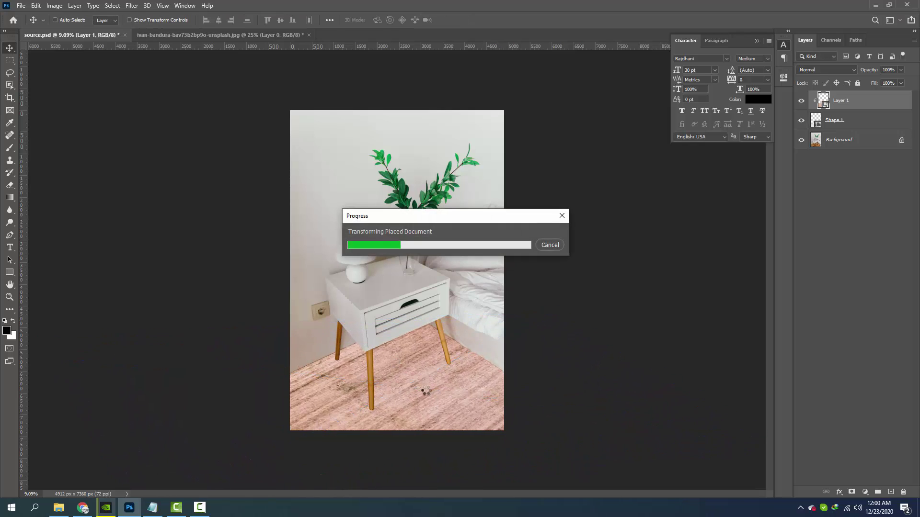
Step: Save the document and zoom in toward the wall-floor edge
{"action": "key", "text": "ctrl"}
{"action": "key", "text": "ctrl+s"}
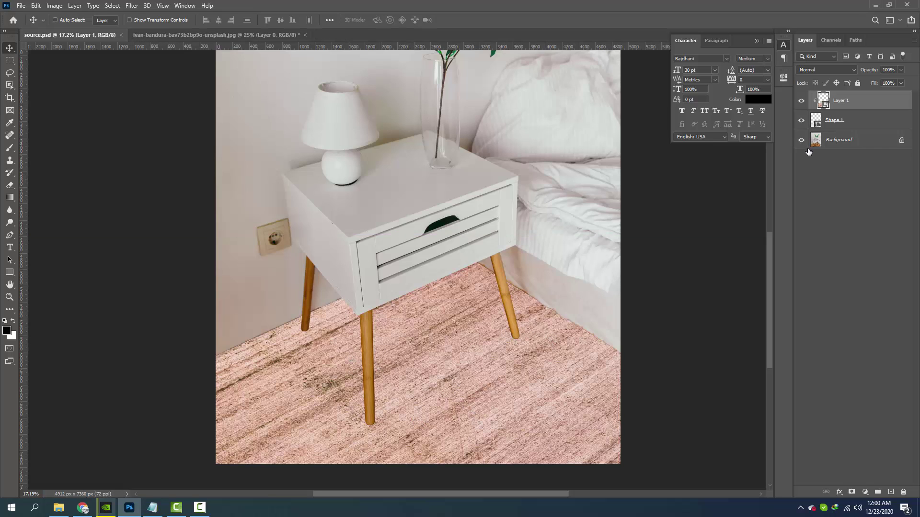
{"action": "key", "text": "ctrl+semicolon"}
{"action": "scroll", "coordinate": [311, 335], "scroll_direction": "up", "scroll_amount": 5}
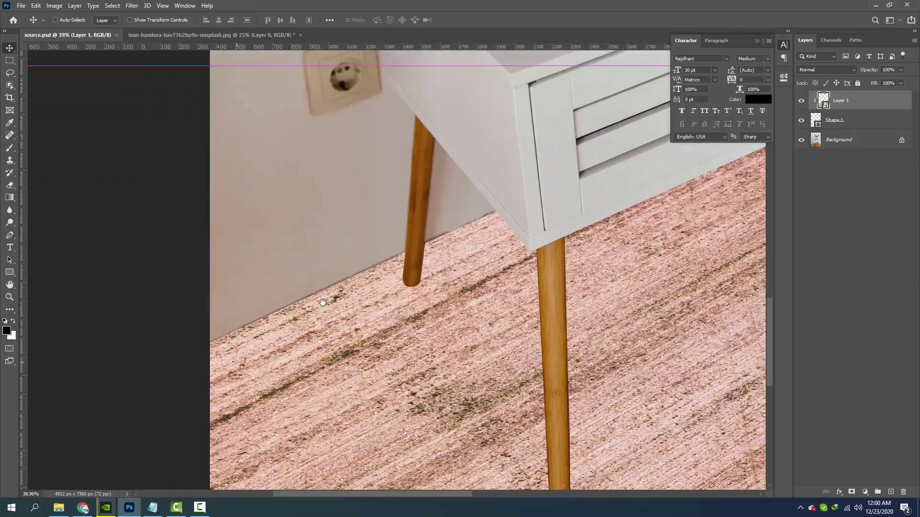
{"action": "scroll", "coordinate": [323, 301], "scroll_direction": "up", "scroll_amount": 3}
{"action": "scroll", "coordinate": [323, 302], "scroll_direction": "up", "scroll_amount": 2}
Step: Switch to the Brush tool and select both the wood texture and floor shape layers
{"action": "key", "text": "b"}
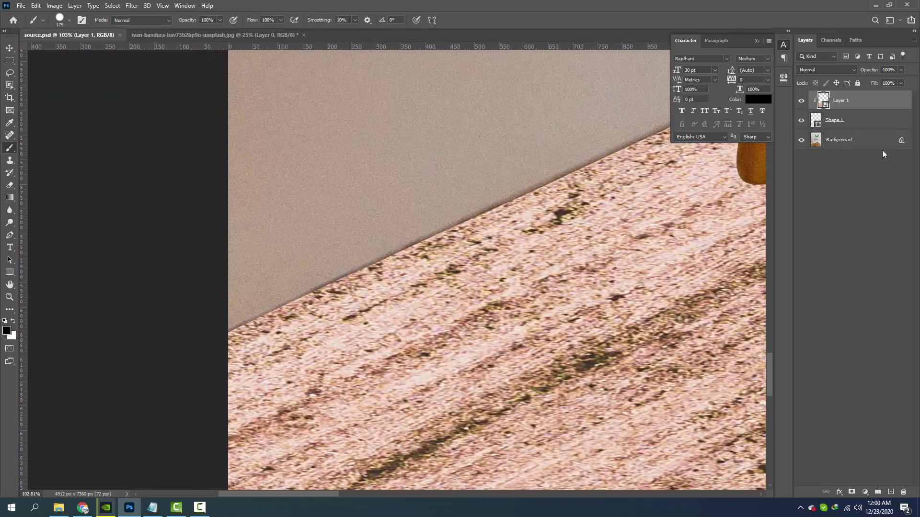
{"action": "left_click", "coordinate": [841, 121]}
{"action": "left_click", "coordinate": [855, 103], "text": "shift"}
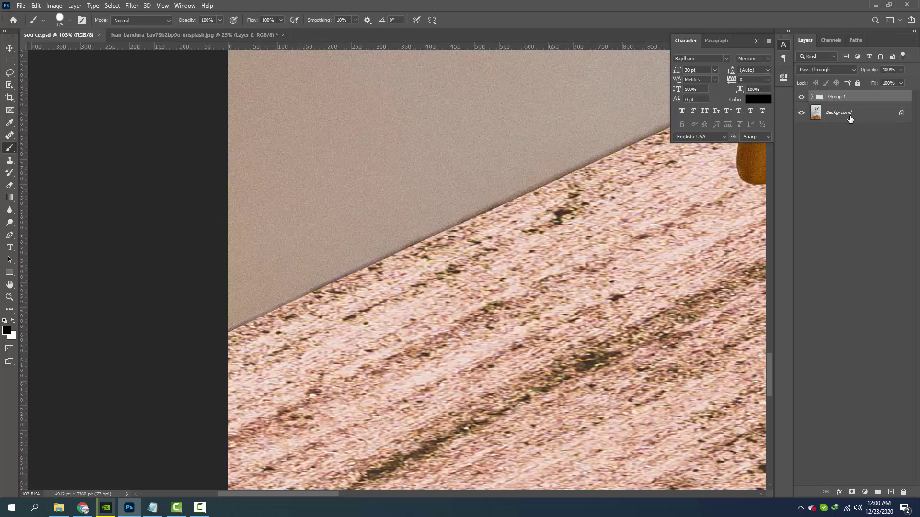
Step: Group the two layers, name the group 'floor', and save
{"action": "key", "text": "ctrl+g"}
{"action": "type", "text": "floo"}
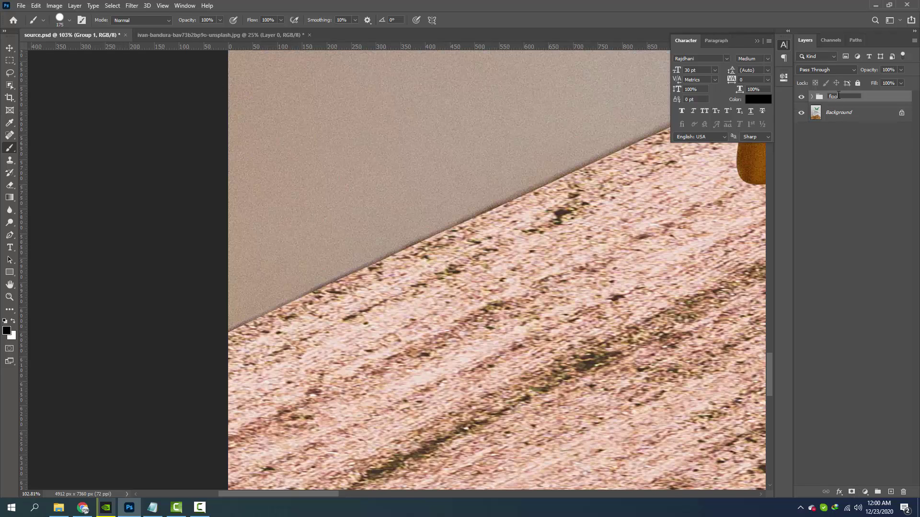
{"action": "type", "text": "r"}
{"action": "key", "text": "Return"}
{"action": "key", "text": "ctrl+s"}
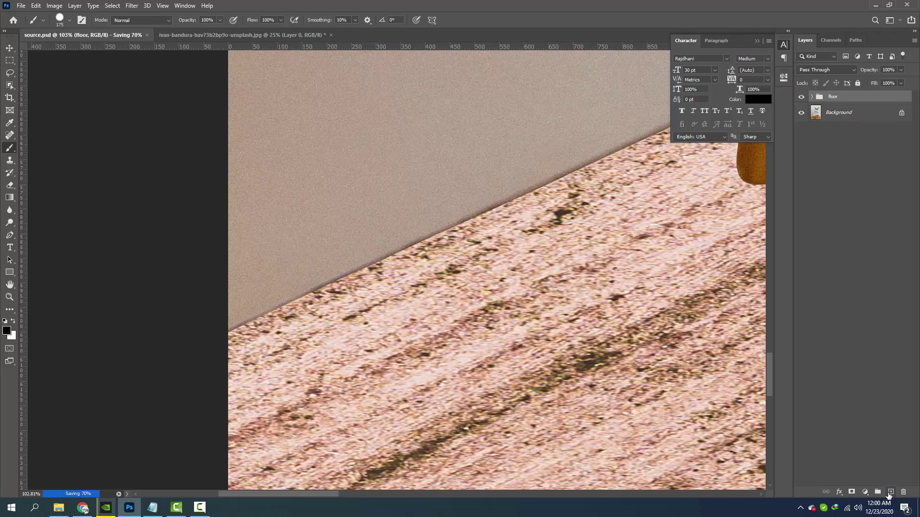
Step: Add a layer mask to the floor group and set up a smaller black brush
{"action": "left_click", "coordinate": [851, 492]}
{"action": "key", "text": "x"}
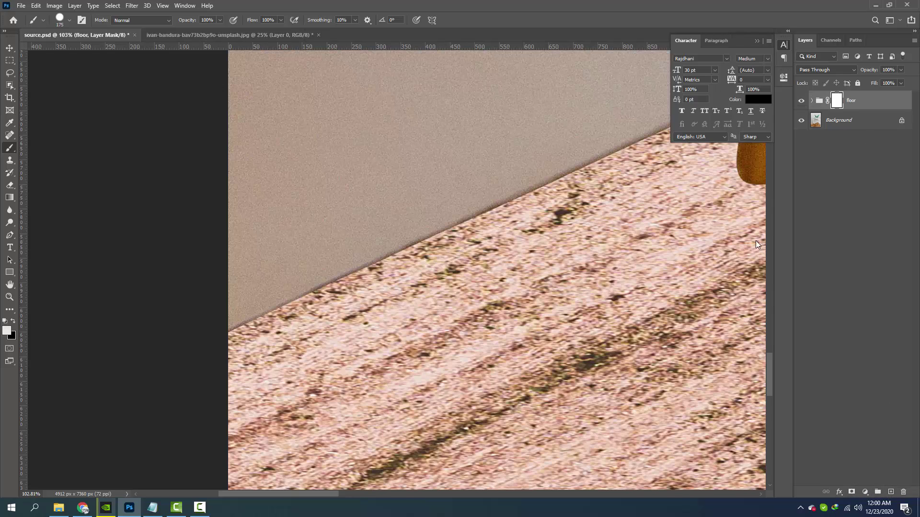
{"action": "key", "text": "bracketleft"}
{"action": "key", "text": "bracketleft"}
{"action": "key", "text": "bracketleft"}
{"action": "key", "text": "bracketleft"}
{"action": "key", "text": "bracketleft"}
{"action": "key", "text": "bracketleft"}
{"action": "key", "text": "x"}
{"action": "left_click", "coordinate": [800, 101]}
{"action": "right_click", "coordinate": [280, 300]}
Step: With a soft brush, mask the wood texture along the left wall-floor edge
{"action": "double_click", "coordinate": [317, 384]}
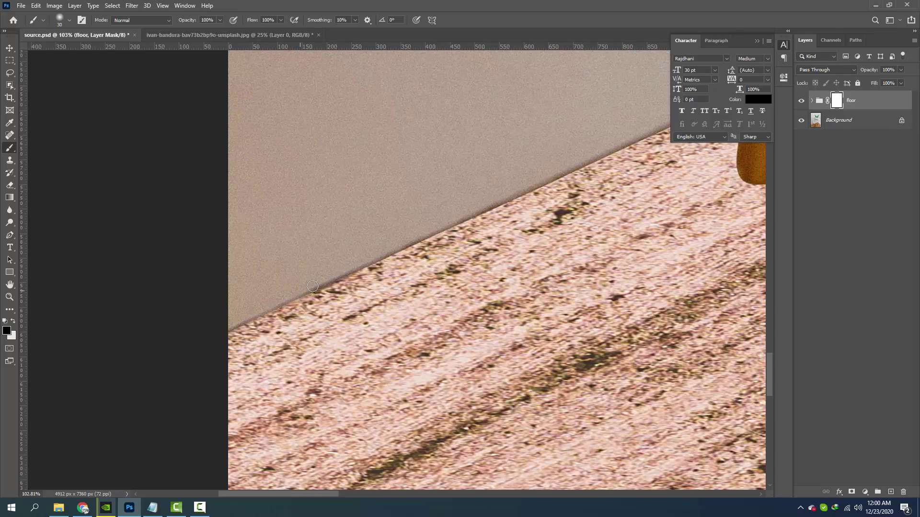
{"action": "left_click_drag", "start_coordinate": [313, 286], "coordinate": [520, 189]}
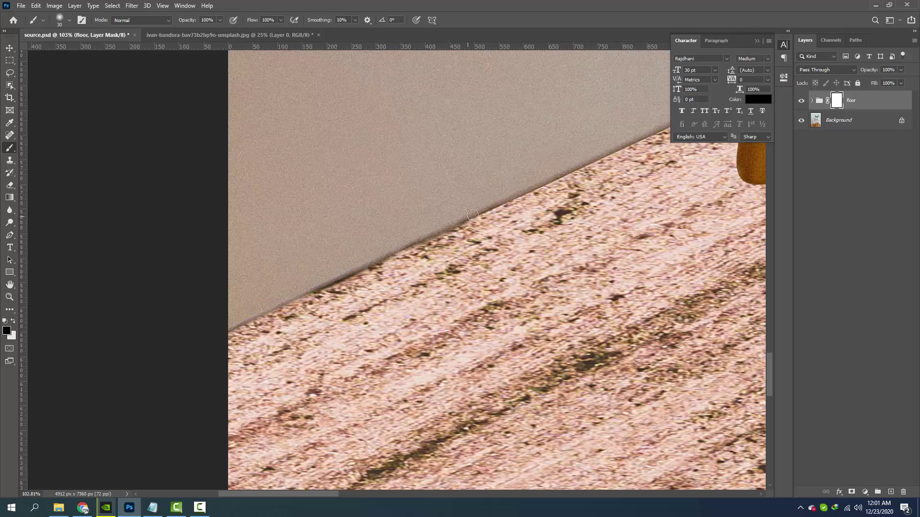
{"action": "left_click", "coordinate": [801, 100]}
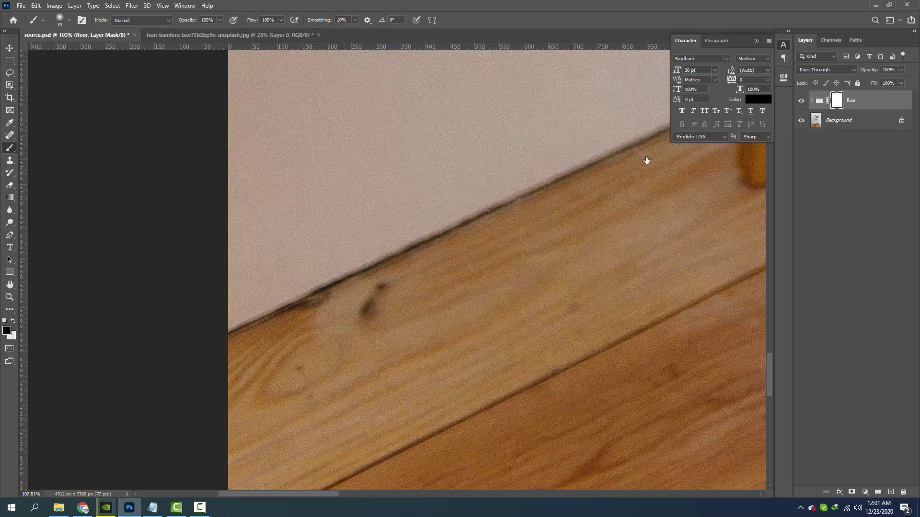
{"action": "key", "text": "ctrl+z"}
{"action": "left_click_drag", "start_coordinate": [276, 305], "coordinate": [259, 315]}
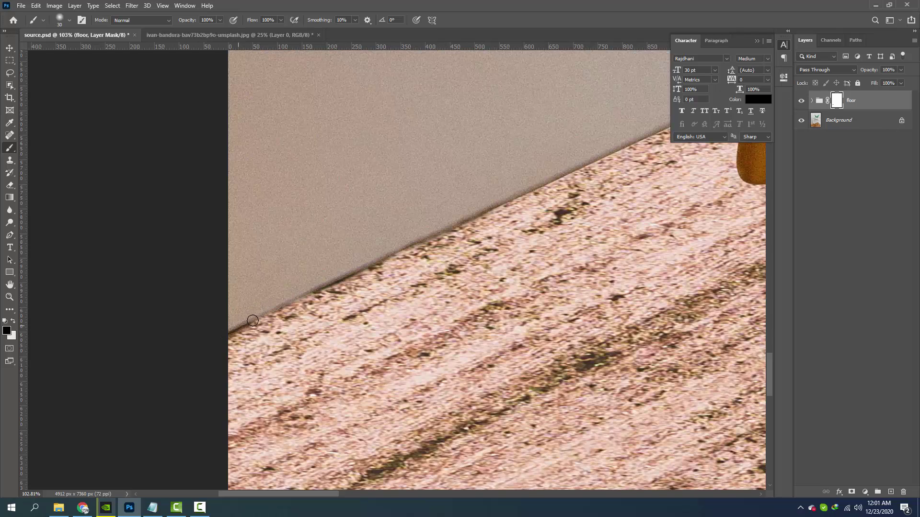
{"action": "key", "text": "x"}
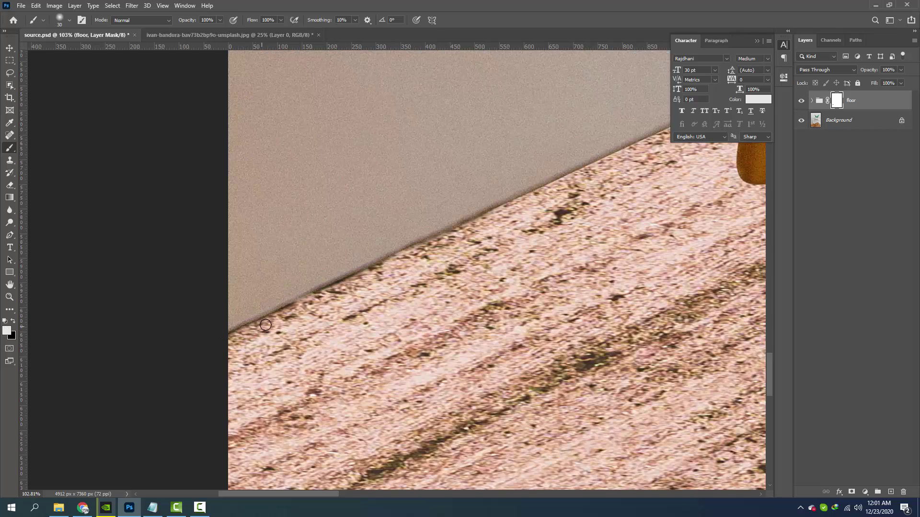
{"action": "key", "text": "x"}
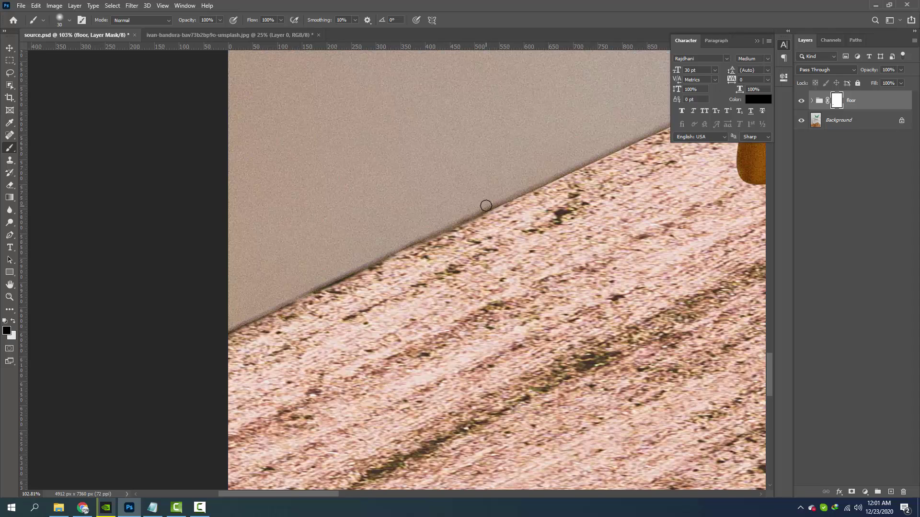
{"action": "left_click_drag", "start_coordinate": [486, 204], "coordinate": [580, 161]}
Step: Mask and restore the floor texture along the wall edge around the first cabinet leg
{"action": "scroll", "coordinate": [579, 161], "scroll_direction": "up", "scroll_amount": 3}
{"action": "scroll", "coordinate": [580, 161], "scroll_direction": "right", "scroll_amount": 3}
{"action": "left_click_drag", "start_coordinate": [616, 188], "coordinate": [410, 287]}
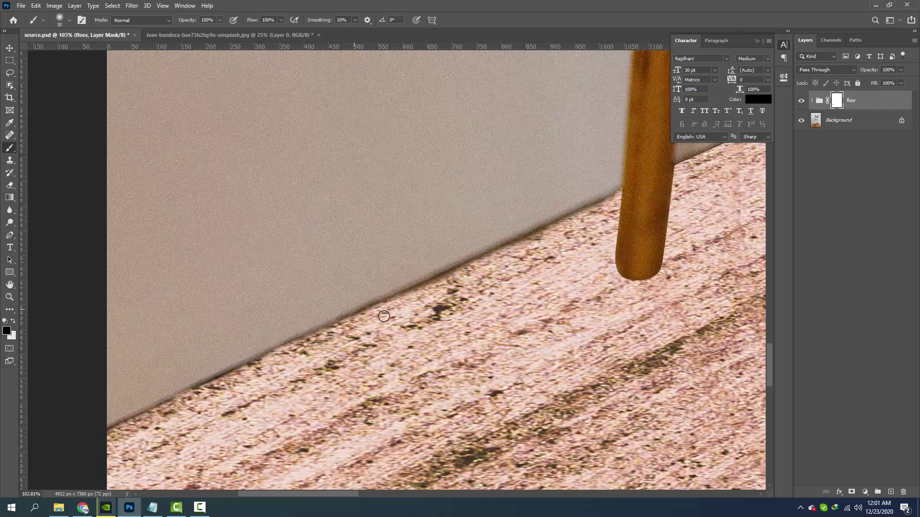
{"action": "key", "text": "x"}
{"action": "left_click_drag", "start_coordinate": [528, 245], "coordinate": [537, 240]}
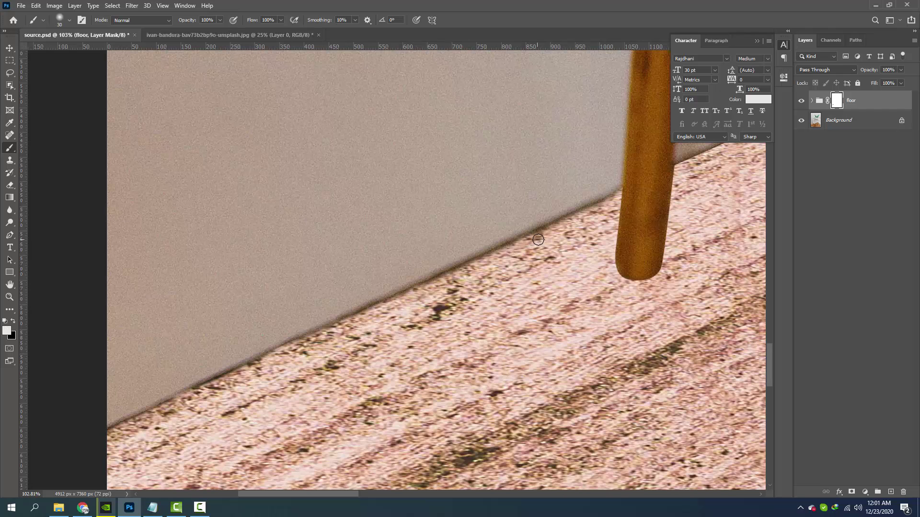
{"action": "left_click_drag", "start_coordinate": [611, 255], "coordinate": [405, 368]}
{"action": "key", "text": "x"}
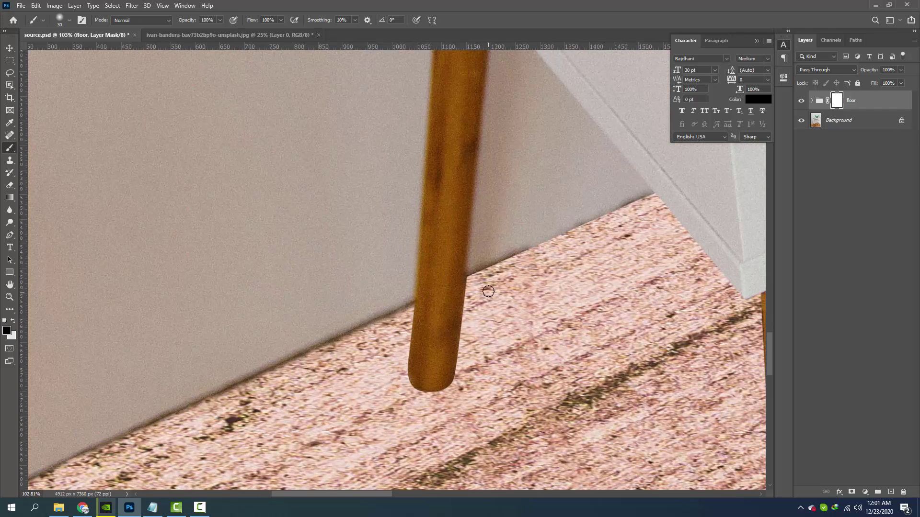
{"action": "mouse_move", "coordinate": [489, 263]}
{"action": "left_mouse_down"}
{"action": "mouse_move", "coordinate": [656, 196]}
{"action": "mouse_move", "coordinate": [464, 280]}
{"action": "mouse_move", "coordinate": [554, 256]}
{"action": "mouse_move", "coordinate": [631, 214]}
{"action": "mouse_move", "coordinate": [411, 206]}
{"action": "mouse_move", "coordinate": [72, 158]}
{"action": "left_mouse_up"}
{"action": "key", "text": "x"}
{"action": "left_click_drag", "start_coordinate": [719, 216], "coordinate": [335, 263]}
{"action": "mouse_move", "coordinate": [479, 268]}
{"action": "left_mouse_down"}
{"action": "mouse_move", "coordinate": [459, 272]}
{"action": "mouse_move", "coordinate": [476, 284]}
{"action": "mouse_move", "coordinate": [378, 218]}
{"action": "mouse_move", "coordinate": [436, 249]}
{"action": "left_mouse_up"}
Step: Restore the floor texture along the cabinet edge and over the leg shadow
{"action": "key", "text": "x"}
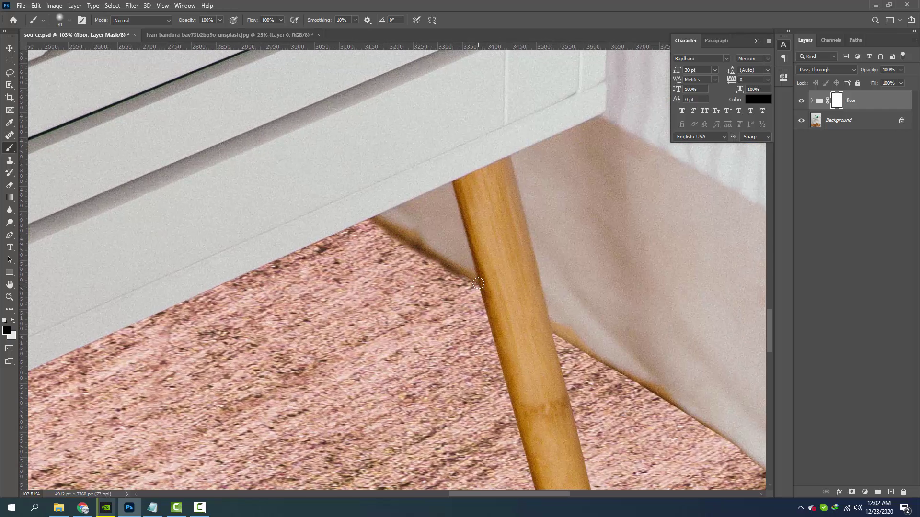
{"action": "mouse_move", "coordinate": [678, 401]}
{"action": "left_mouse_down"}
{"action": "mouse_move", "coordinate": [563, 253]}
{"action": "mouse_move", "coordinate": [605, 320]}
{"action": "mouse_move", "coordinate": [670, 352]}
{"action": "left_mouse_up"}
{"action": "key", "text": "x"}
{"action": "left_click_drag", "start_coordinate": [412, 229], "coordinate": [332, 176]}
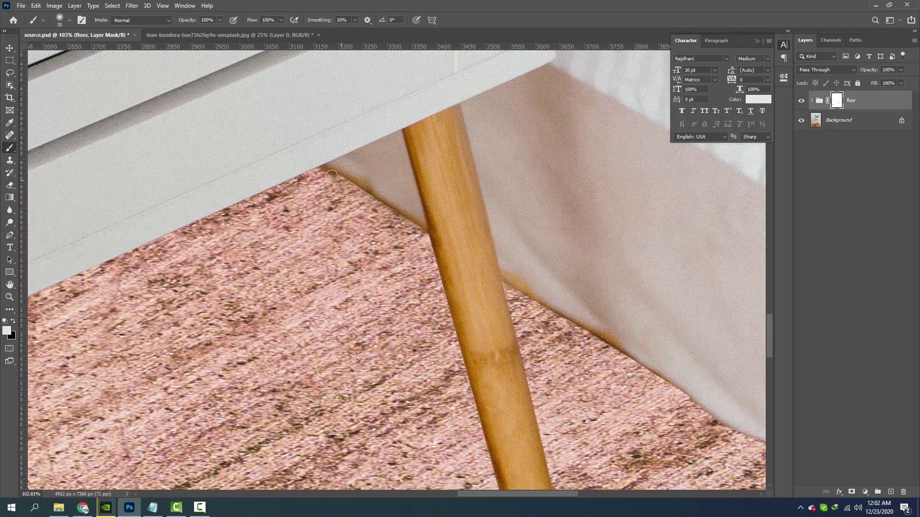
{"action": "left_click_drag", "start_coordinate": [377, 206], "coordinate": [417, 229]}
{"action": "left_click_drag", "start_coordinate": [551, 287], "coordinate": [447, 191]}
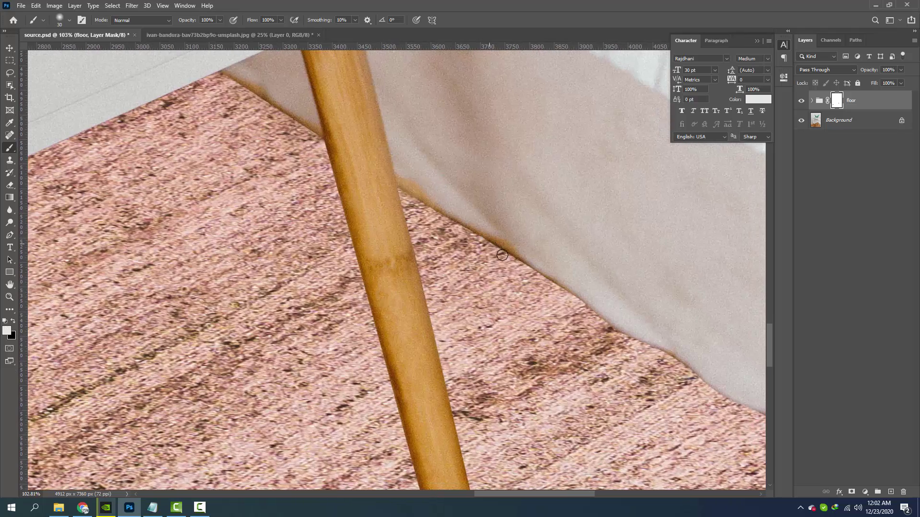
{"action": "left_click", "coordinate": [803, 103]}
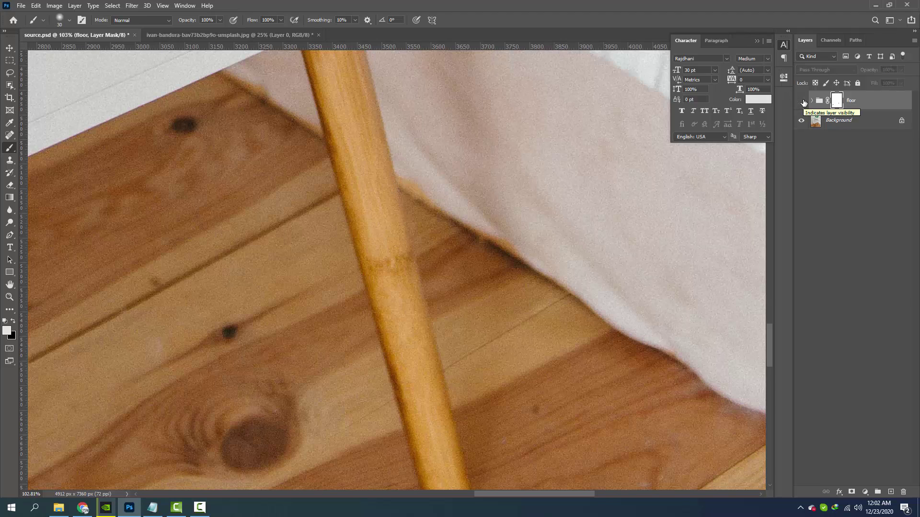
{"action": "left_click", "coordinate": [803, 102]}
Step: Reveal the original shadow line along the bedding edge in the floor mask
{"action": "mouse_move", "coordinate": [583, 246]}
{"action": "left_mouse_down"}
{"action": "mouse_move", "coordinate": [412, 164]}
{"action": "mouse_move", "coordinate": [226, 39]}
{"action": "left_mouse_up"}
{"action": "key", "text": "x"}
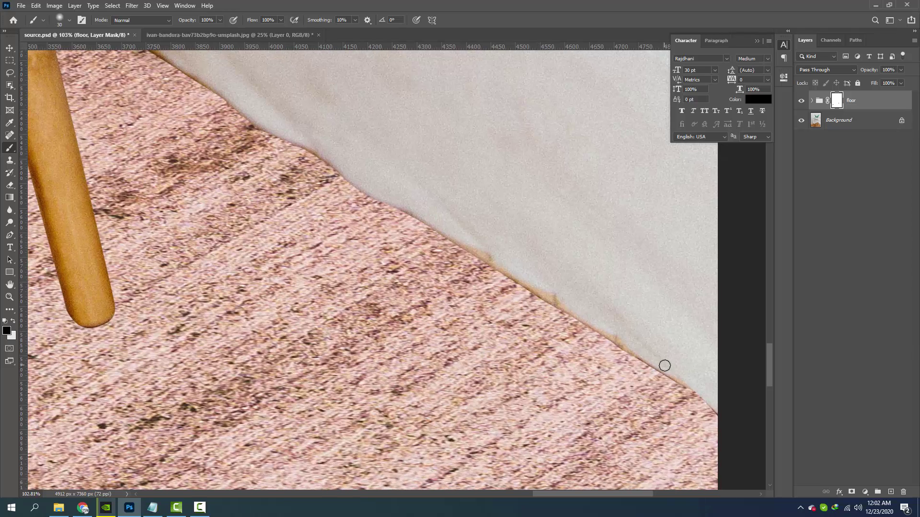
{"action": "mouse_move", "coordinate": [702, 398]}
{"action": "left_mouse_down"}
{"action": "mouse_move", "coordinate": [240, 114]}
{"action": "mouse_move", "coordinate": [500, 306]}
{"action": "mouse_move", "coordinate": [300, 173]}
{"action": "mouse_move", "coordinate": [403, 237]}
{"action": "left_mouse_up"}
{"action": "left_click_drag", "start_coordinate": [689, 383], "coordinate": [310, 150]}
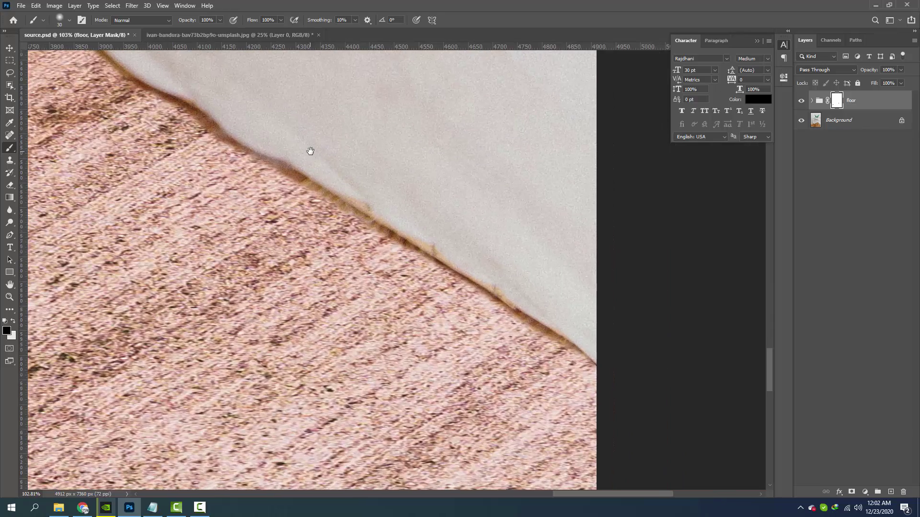
{"action": "key", "text": "x"}
{"action": "mouse_move", "coordinate": [579, 361]}
{"action": "left_mouse_down"}
{"action": "mouse_move", "coordinate": [383, 244]}
{"action": "mouse_move", "coordinate": [581, 353]}
{"action": "mouse_move", "coordinate": [567, 326]}
{"action": "mouse_move", "coordinate": [309, 176]}
{"action": "mouse_move", "coordinate": [536, 331]}
{"action": "mouse_move", "coordinate": [507, 295]}
{"action": "mouse_move", "coordinate": [327, 180]}
{"action": "left_mouse_up"}
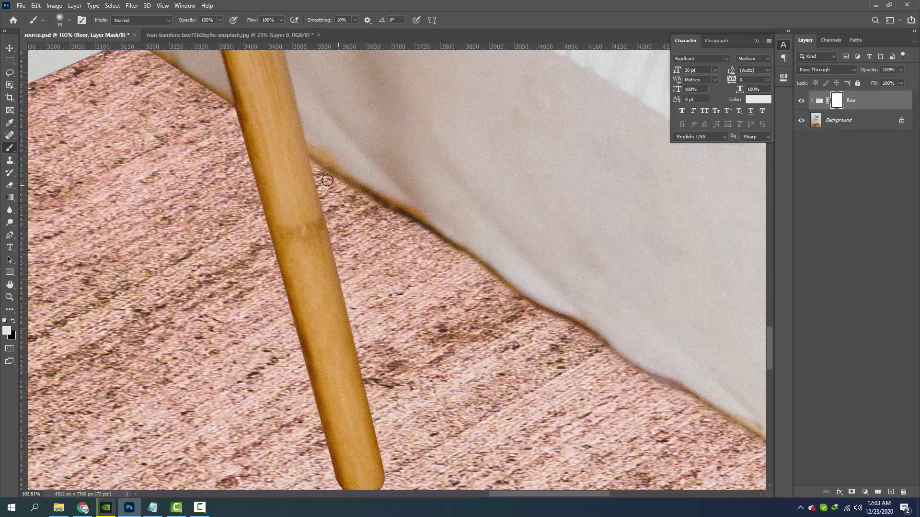
Step: Reveal the shadow along the bedding edge beside the leg and save source.psd
{"action": "left_click_drag", "start_coordinate": [289, 154], "coordinate": [432, 241]}
{"action": "key", "text": "x"}
{"action": "mouse_move", "coordinate": [376, 200]}
{"action": "left_mouse_down"}
{"action": "mouse_move", "coordinate": [299, 142]}
{"action": "mouse_move", "coordinate": [269, 130]}
{"action": "left_mouse_up"}
{"action": "mouse_move", "coordinate": [268, 130]}
{"action": "left_mouse_down"}
{"action": "mouse_move", "coordinate": [378, 208]}
{"action": "mouse_move", "coordinate": [270, 141]}
{"action": "left_mouse_up"}
{"action": "key", "text": "x"}
{"action": "left_click_drag", "start_coordinate": [359, 209], "coordinate": [288, 211]}
{"action": "key", "text": "ctrl+s"}
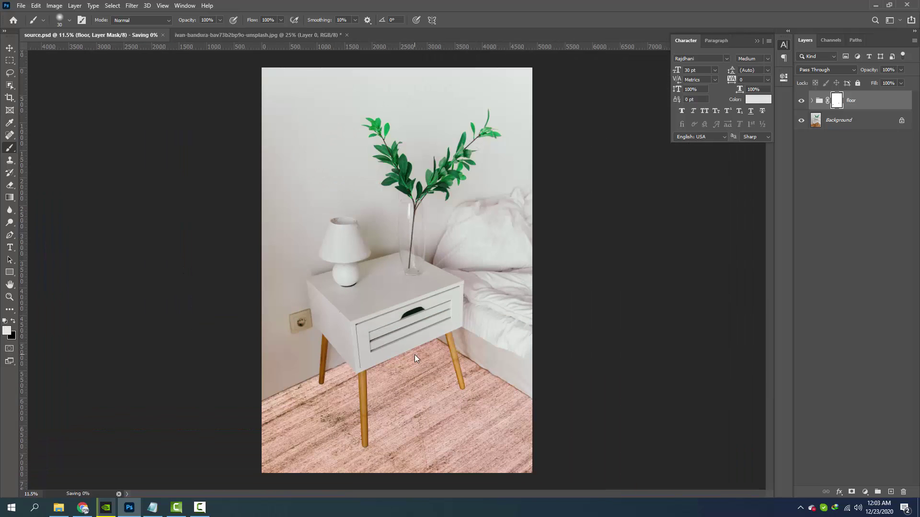
{"action": "mouse_move", "coordinate": [415, 355]}
{"action": "left_mouse_down"}
{"action": "mouse_move", "coordinate": [572, 418]}
{"action": "mouse_move", "coordinate": [544, 351]}
{"action": "left_mouse_up"}
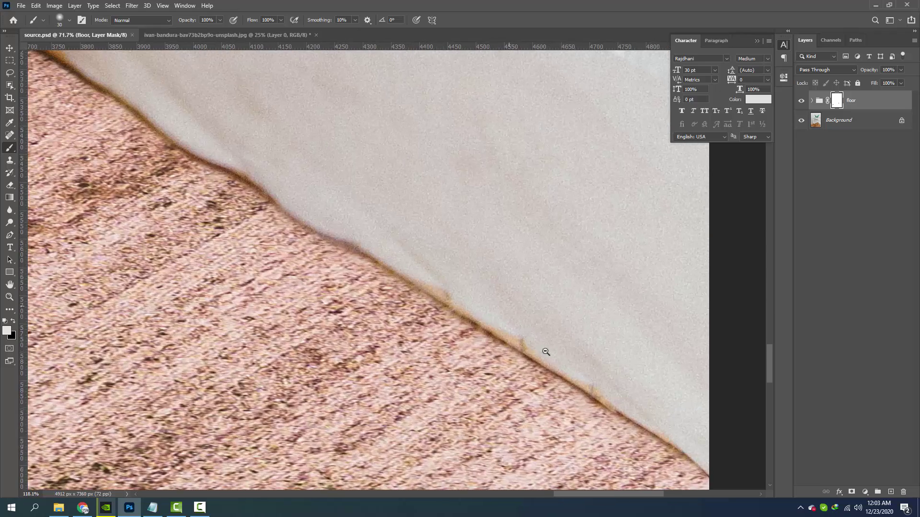
{"action": "left_click", "coordinate": [867, 101]}
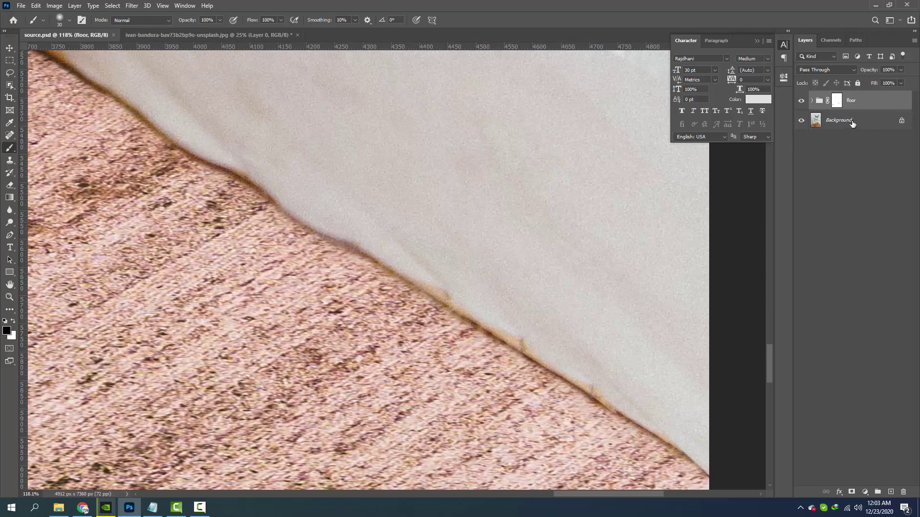
Step: Create a new layer named 'sofa outer' above the floor group and save
{"action": "left_click", "coordinate": [852, 123]}
{"action": "left_click", "coordinate": [872, 101]}
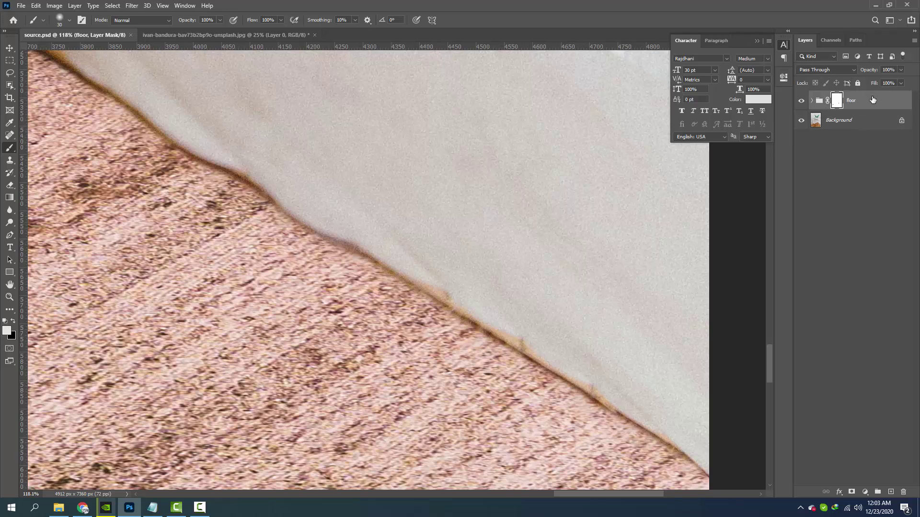
{"action": "left_click", "coordinate": [891, 492]}
{"action": "double_click", "coordinate": [834, 101]}
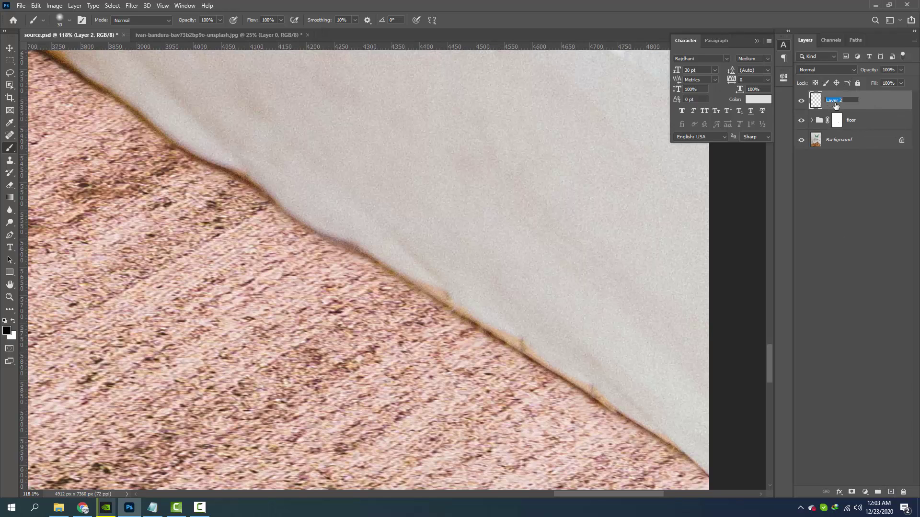
{"action": "type", "text": "sofa outer"}
{"action": "key", "text": "Return"}
{"action": "key", "text": "ctrl+s"}
Step: Clone Stamp over the sofa edge bumps, sampling the current and below layers
{"action": "key", "text": "s"}
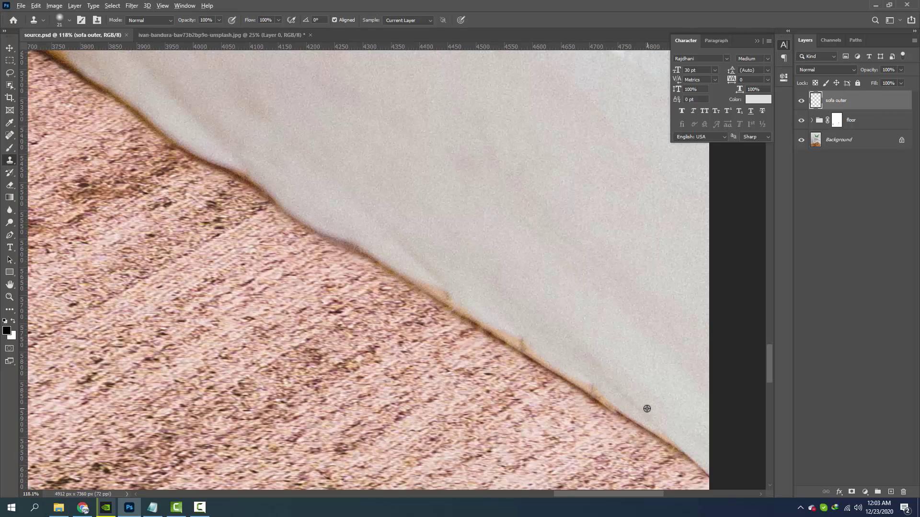
{"action": "left_click_drag", "start_coordinate": [622, 409], "coordinate": [587, 386]}
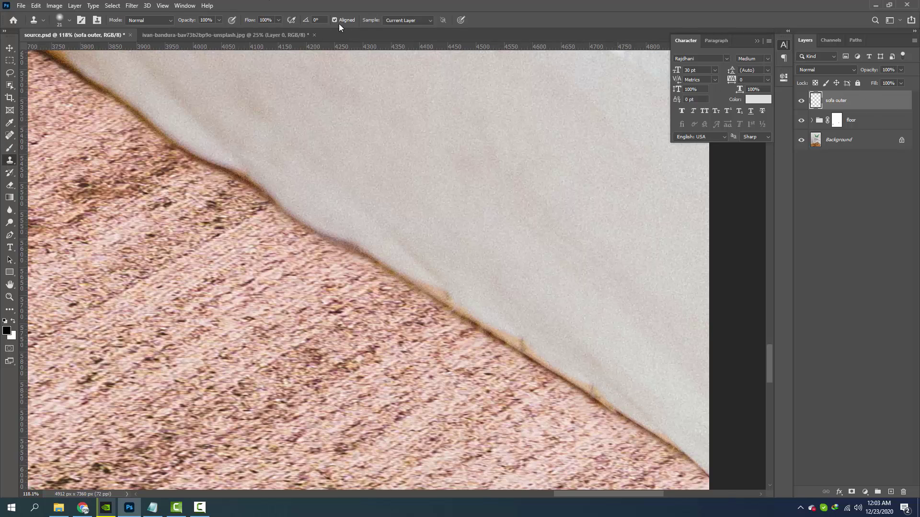
{"action": "left_click", "coordinate": [408, 20]}
{"action": "left_click", "coordinate": [405, 36]}
{"action": "left_click_drag", "start_coordinate": [616, 404], "coordinate": [495, 328]}
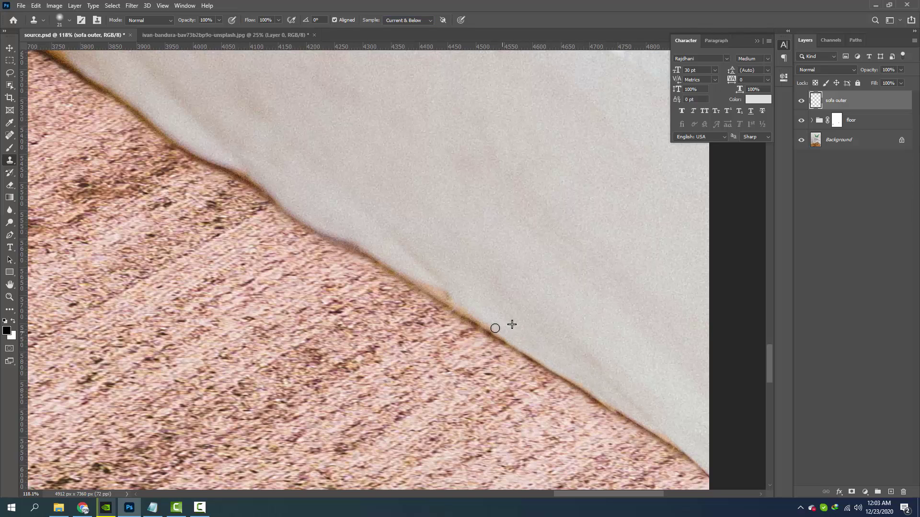
{"action": "left_click_drag", "start_coordinate": [495, 328], "coordinate": [420, 280]}
{"action": "key", "text": "ctrl+z"}
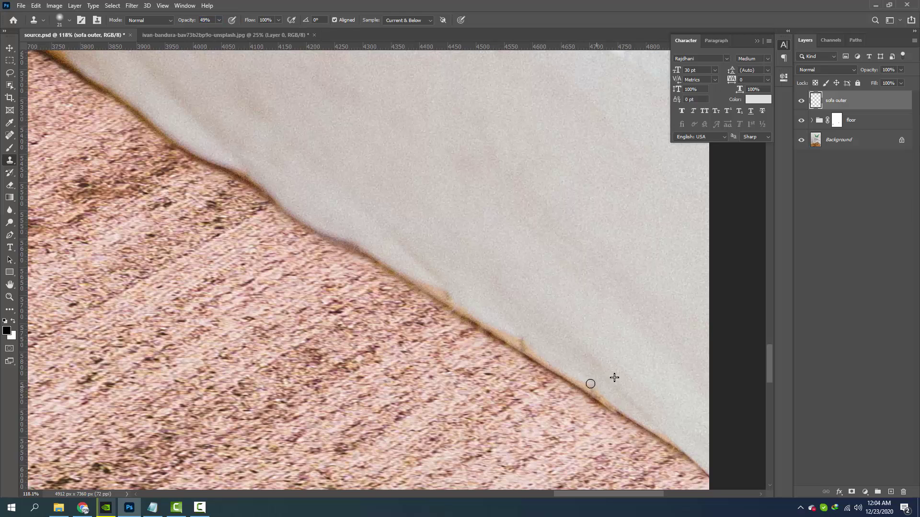
Step: Smooth the sofa edge beside the chair leg using a new clone source
{"action": "left_click_drag", "start_coordinate": [493, 332], "coordinate": [449, 298]}
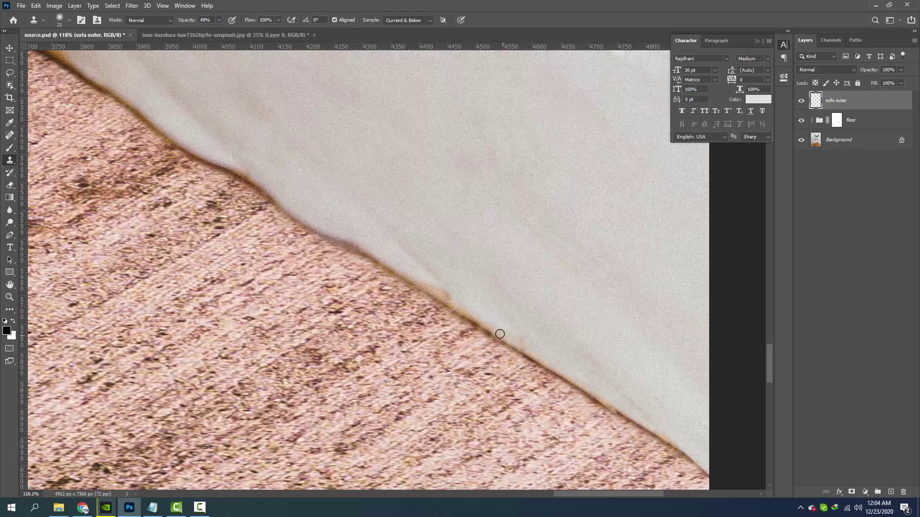
{"action": "scroll", "coordinate": [449, 298], "scroll_direction": "left", "scroll_amount": 5}
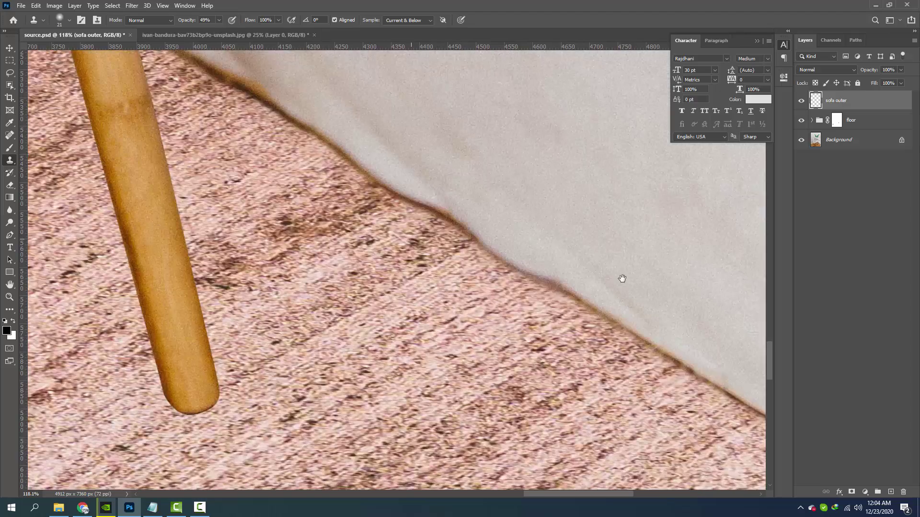
{"action": "scroll", "coordinate": [529, 277], "scroll_direction": "up", "scroll_amount": 2}
{"action": "scroll", "coordinate": [581, 273], "scroll_direction": "left", "scroll_amount": 5}
{"action": "scroll", "coordinate": [338, 139], "scroll_direction": "up", "scroll_amount": 3}
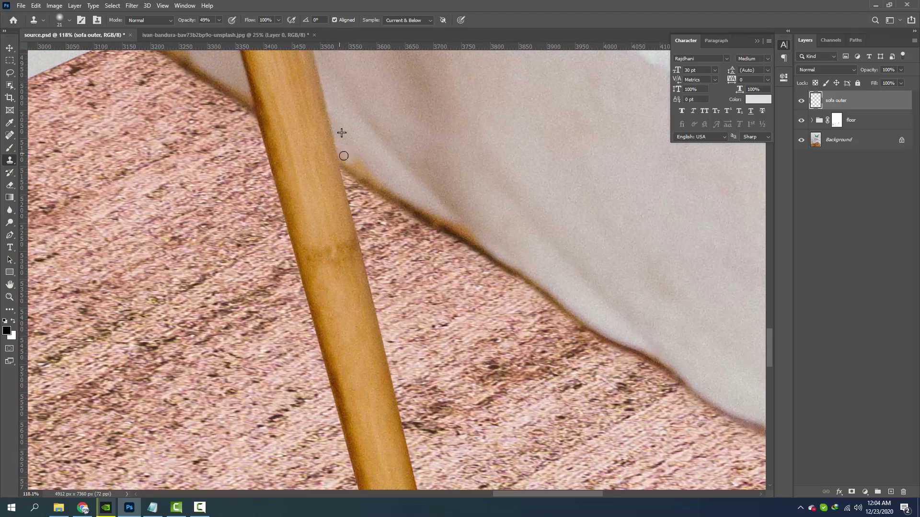
{"action": "left_click_drag", "start_coordinate": [343, 156], "coordinate": [427, 206]}
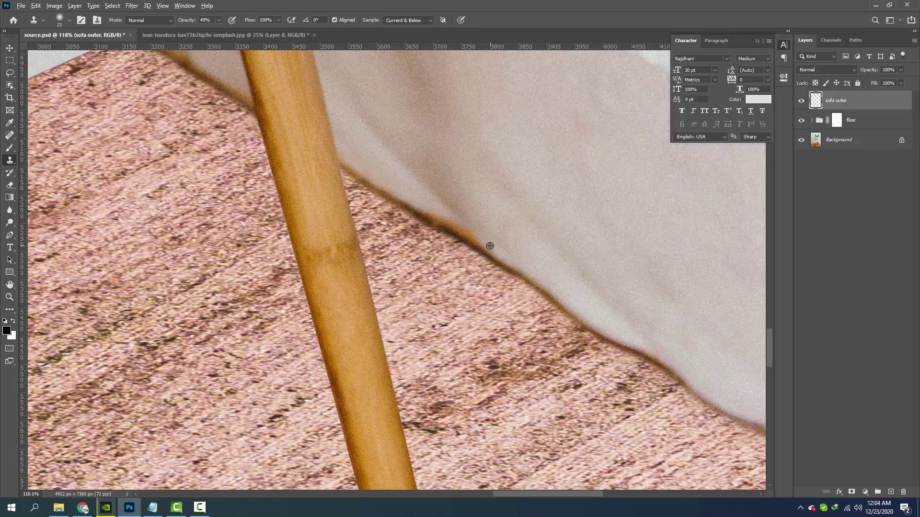
{"action": "left_click", "coordinate": [438, 214], "text": "alt"}
{"action": "left_click_drag", "start_coordinate": [452, 227], "coordinate": [464, 234]}
Step: Cover the dark shadow along the bed skirt's edge and save the document
{"action": "scroll", "coordinate": [407, 172], "scroll_direction": "up", "scroll_amount": 5}
{"action": "scroll", "coordinate": [407, 172], "scroll_direction": "left", "scroll_amount": 5}
{"action": "mouse_move", "coordinate": [360, 162]}
{"action": "left_mouse_down"}
{"action": "mouse_move", "coordinate": [407, 181]}
{"action": "mouse_move", "coordinate": [439, 213]}
{"action": "left_mouse_up"}
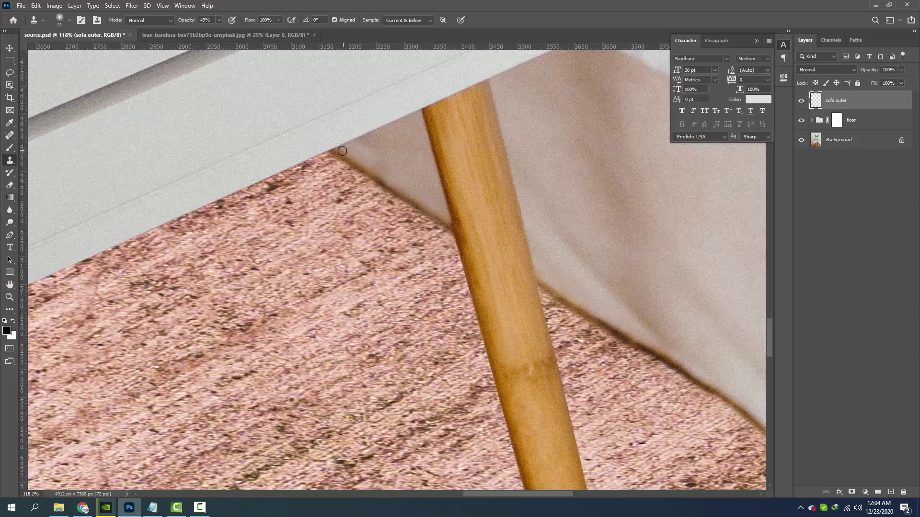
{"action": "left_click_drag", "start_coordinate": [342, 151], "coordinate": [413, 185]}
{"action": "scroll", "coordinate": [466, 158], "scroll_direction": "down", "scroll_amount": 3}
{"action": "scroll", "coordinate": [496, 208], "scroll_direction": "down", "scroll_amount": 2}
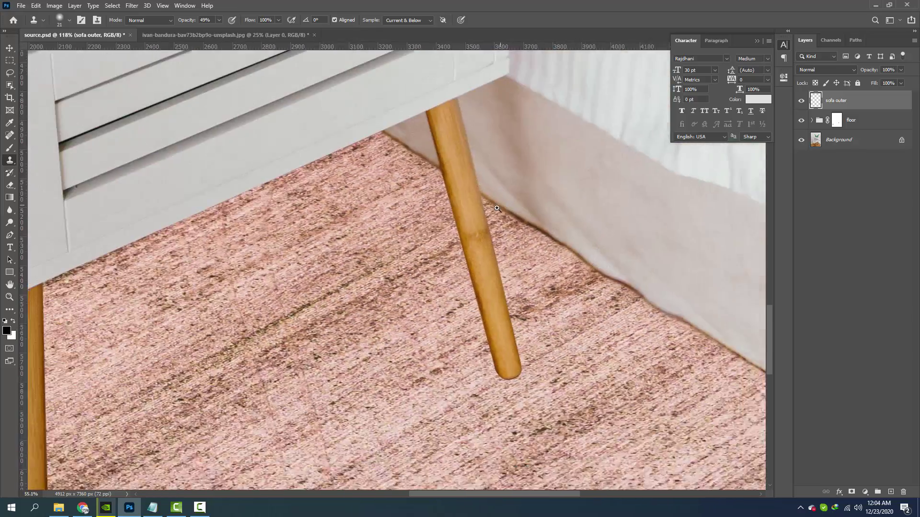
{"action": "scroll", "coordinate": [497, 208], "scroll_direction": "down", "scroll_amount": 3}
{"action": "scroll", "coordinate": [431, 269], "scroll_direction": "down", "scroll_amount": 3}
{"action": "key", "text": "ctrl+s"}
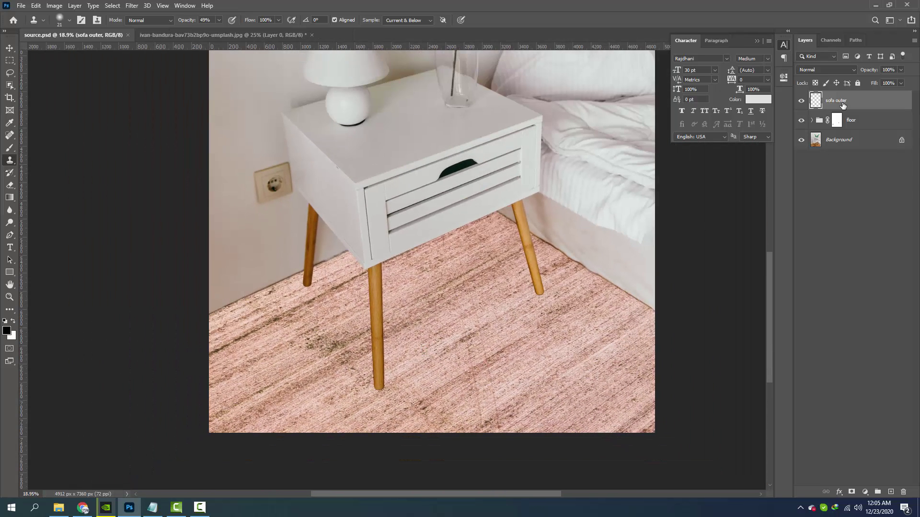
Step: Group sofa outer with the floor group as 'outer' and save
{"action": "left_click", "coordinate": [863, 121], "text": "shift"}
{"action": "key", "text": "ctrl+g"}
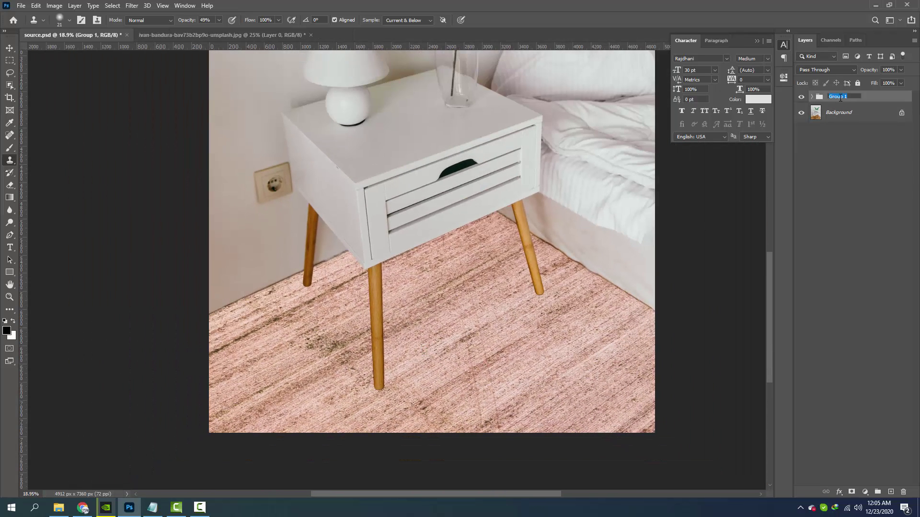
{"action": "type", "text": "outer"}
{"action": "key", "text": "Return"}
{"action": "key", "text": "ctrl+s"}
Step: Toggle the outer group and floor layer visibility to compare with the original wood floor
{"action": "left_click", "coordinate": [801, 97]}
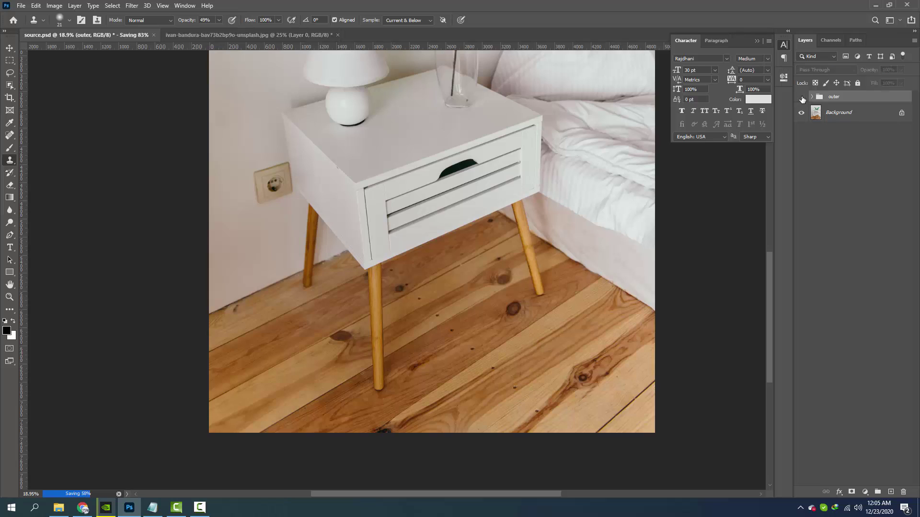
{"action": "left_click", "coordinate": [802, 98]}
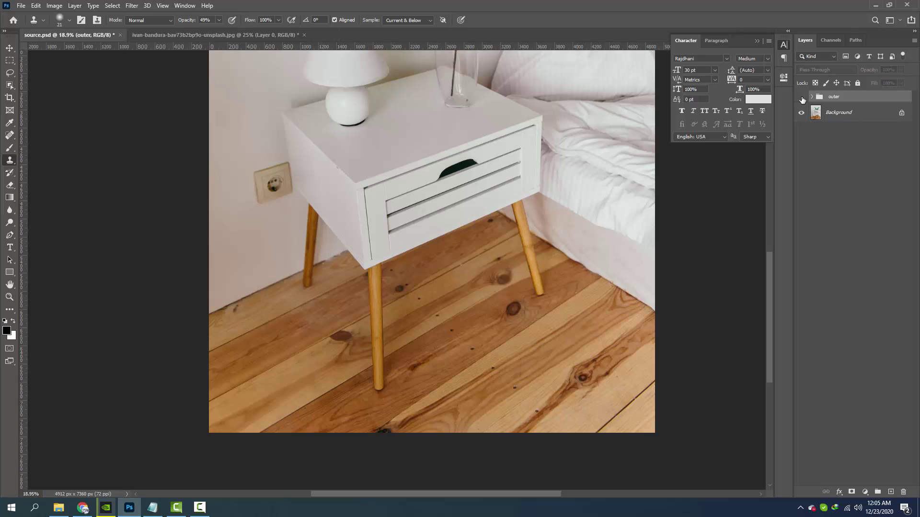
{"action": "left_click", "coordinate": [801, 98]}
{"action": "left_click", "coordinate": [811, 97]}
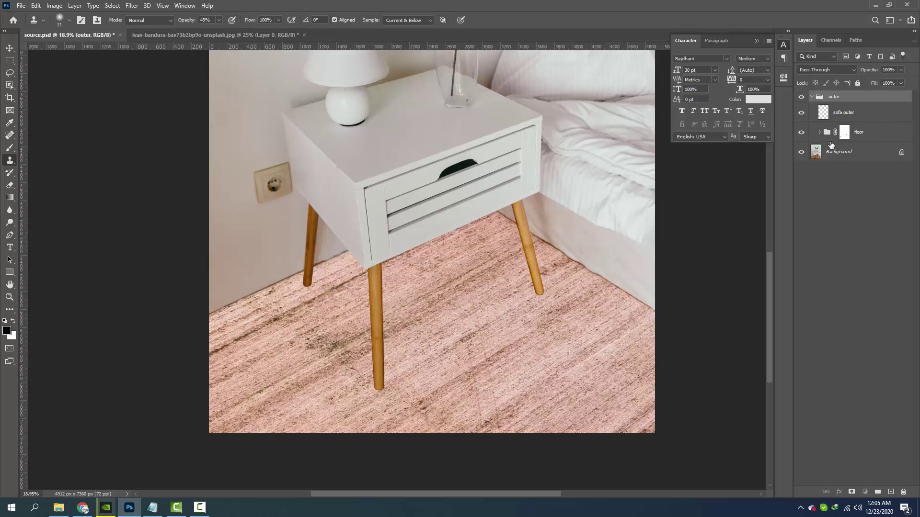
{"action": "left_click", "coordinate": [810, 132]}
{"action": "left_click", "coordinate": [801, 132]}
{"action": "left_click", "coordinate": [801, 135]}
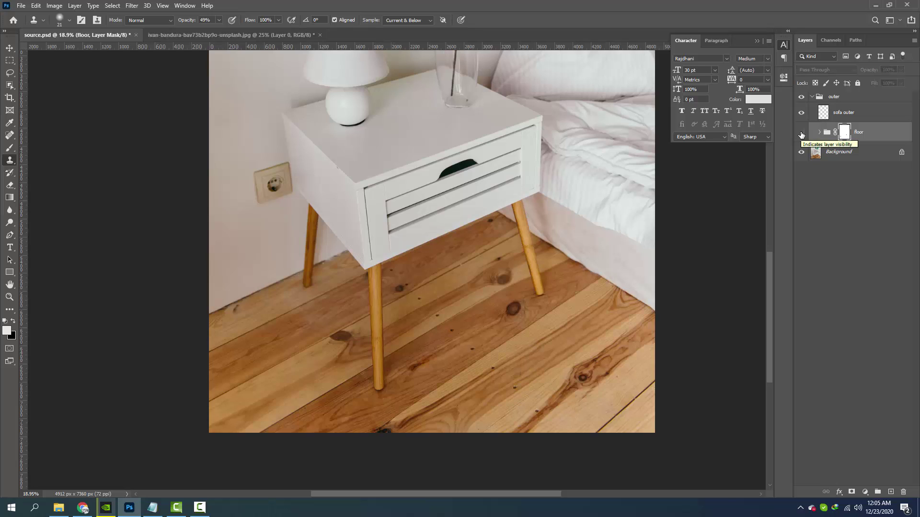
Step: Show the pink floor again and add a new layer named 'table shadow', dismissing the save error
{"action": "left_click", "coordinate": [801, 132]}
{"action": "key", "text": "d"}
{"action": "key", "text": "ctrl+shift+alt+n"}
{"action": "double_click", "coordinate": [841, 132]}
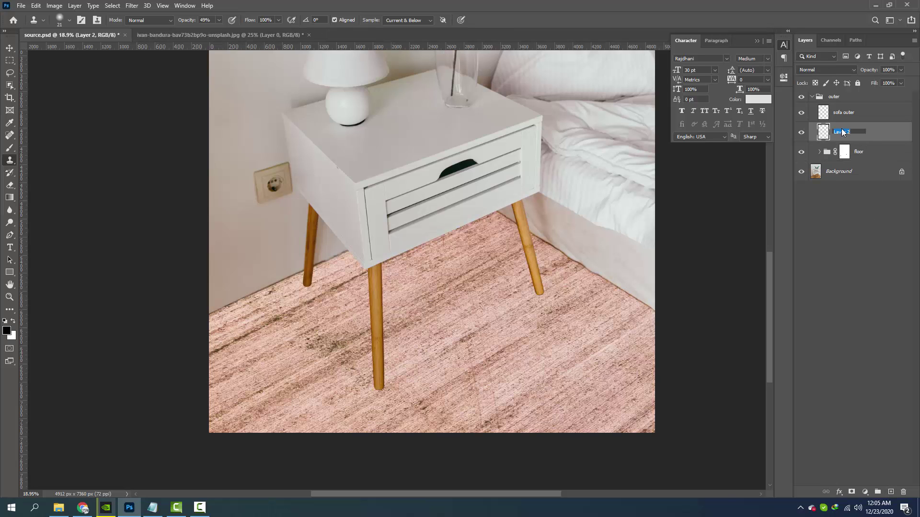
{"action": "type", "text": "ow"}
{"action": "key", "text": "Return"}
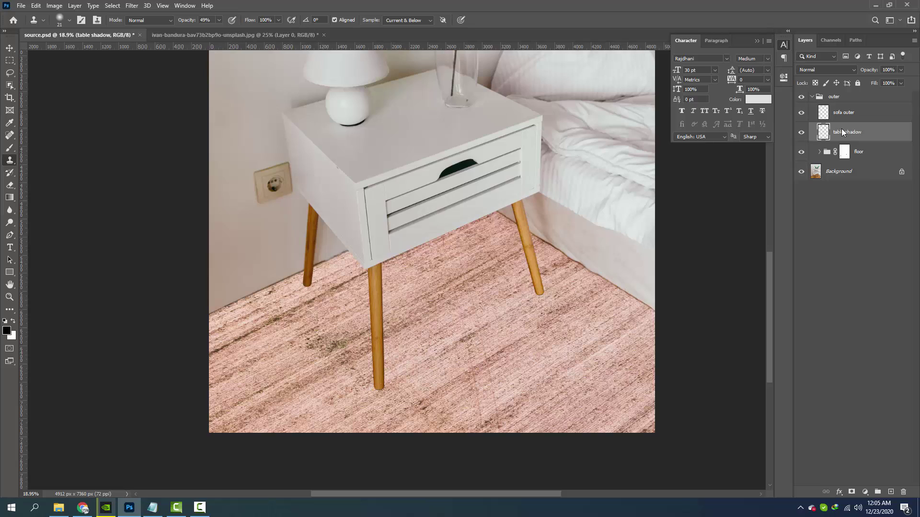
{"action": "key", "text": "ctrl+s"}
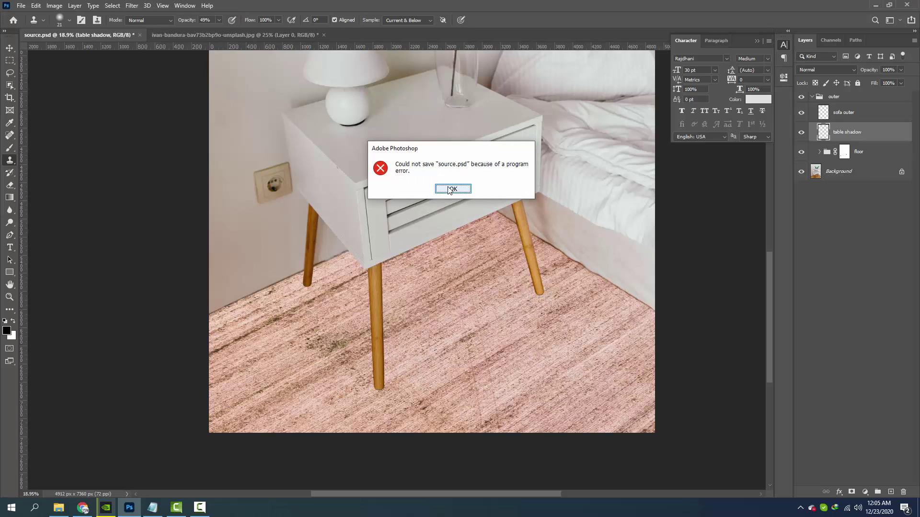
{"action": "left_click", "coordinate": [451, 189]}
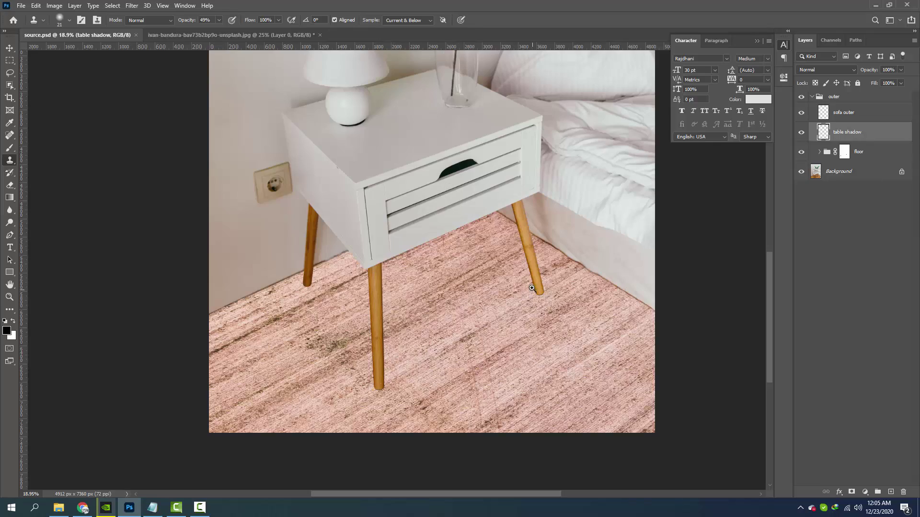
Step: Set up the Brush at 6% opacity and shrink it to size 30
{"action": "scroll", "coordinate": [532, 287], "scroll_direction": "up", "scroll_amount": 5}
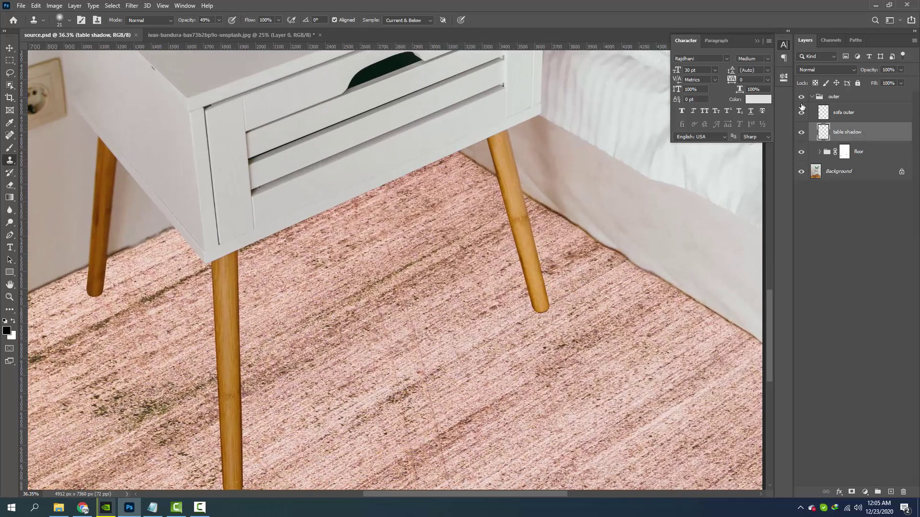
{"action": "left_click", "coordinate": [800, 97]}
{"action": "scroll", "coordinate": [554, 313], "scroll_direction": "up", "scroll_amount": 2}
{"action": "scroll", "coordinate": [561, 301], "scroll_direction": "up", "scroll_amount": 3}
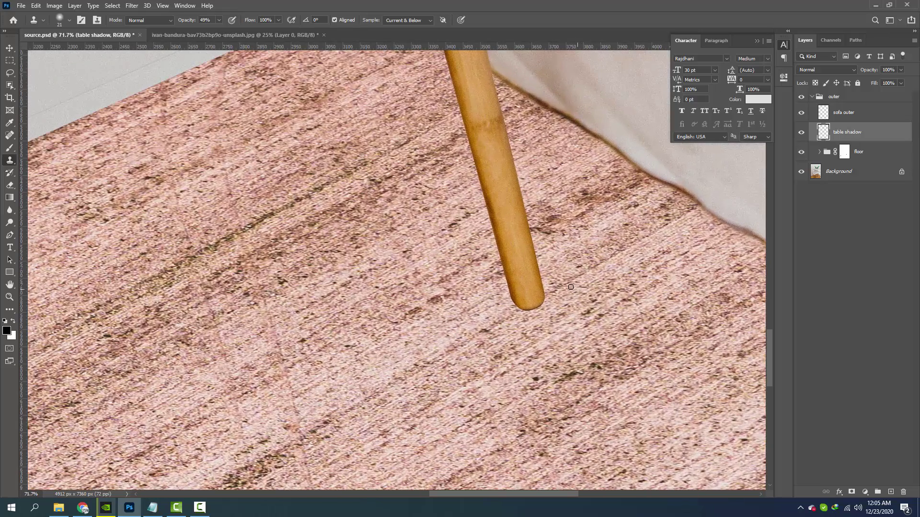
{"action": "key", "text": "b"}
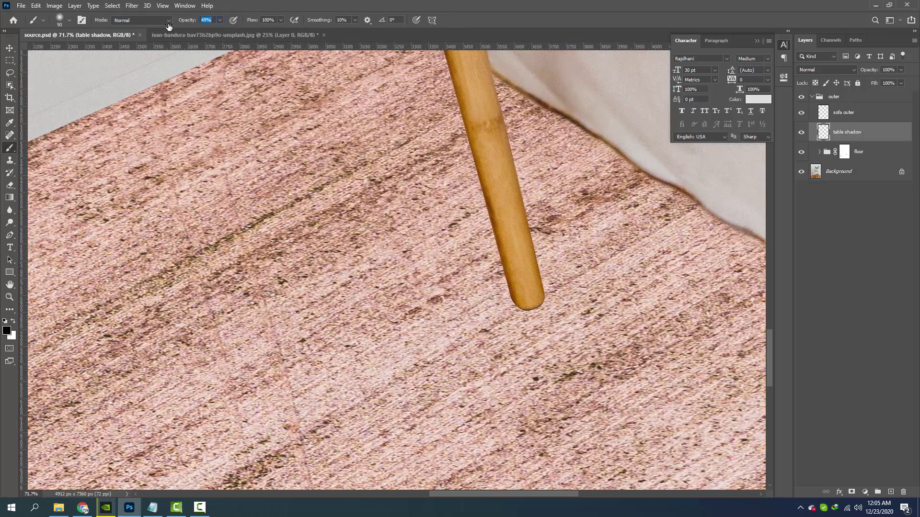
{"action": "type", "text": "5"}
{"action": "type", "text": "6"}
{"action": "key", "text": "Return"}
{"action": "scroll", "coordinate": [544, 245], "scroll_direction": "down", "scroll_amount": 2}
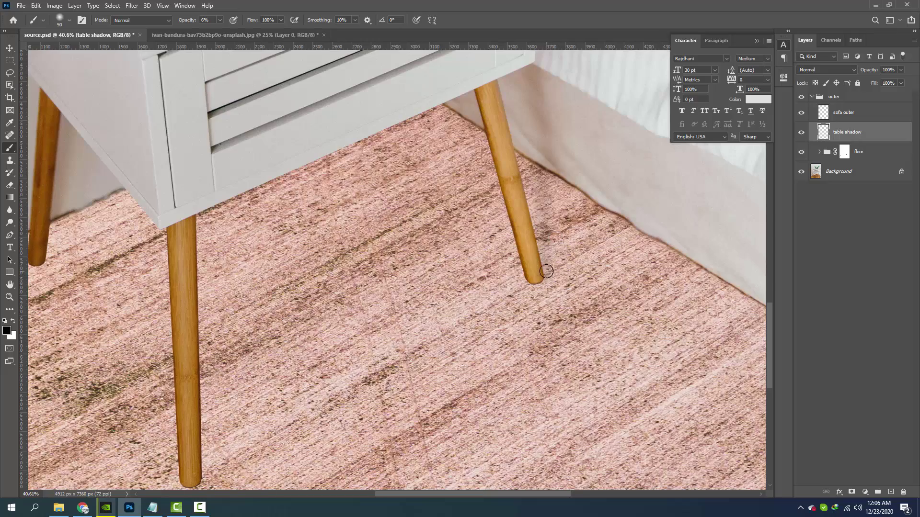
{"action": "scroll", "coordinate": [548, 300], "scroll_direction": "up", "scroll_amount": 2}
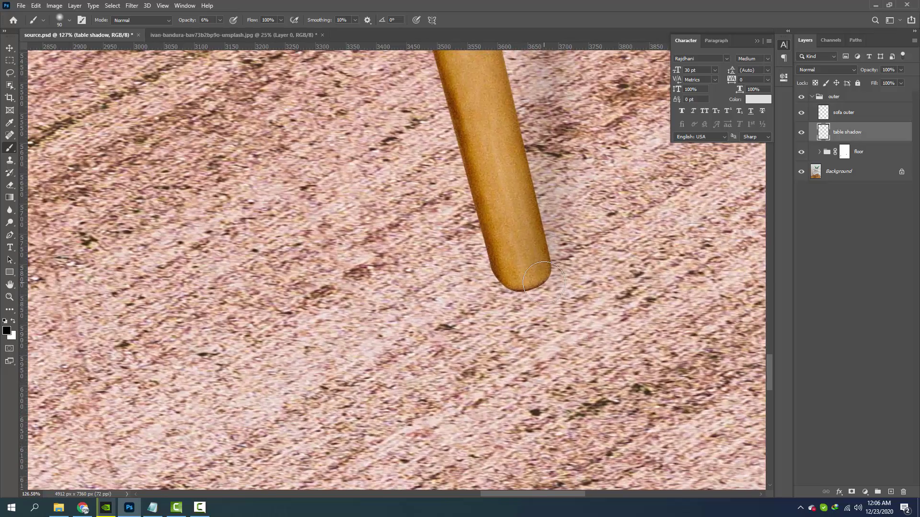
{"action": "scroll", "coordinate": [528, 283], "scroll_direction": "up", "scroll_amount": 2}
{"action": "key", "text": "bracketleft"}
{"action": "key", "text": "bracketleft"}
{"action": "key", "text": "bracketleft"}
Step: On the floor group's mask, paint black along the leg's bottom and right edges
{"action": "left_click", "coordinate": [844, 153]}
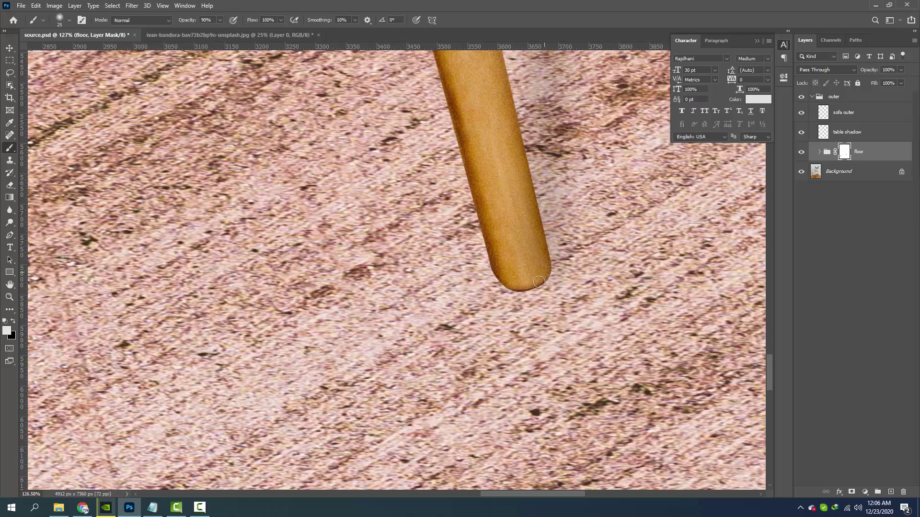
{"action": "key", "text": "x"}
{"action": "mouse_move", "coordinate": [497, 268]}
{"action": "left_mouse_down"}
{"action": "mouse_move", "coordinate": [513, 287]}
{"action": "mouse_move", "coordinate": [541, 278]}
{"action": "left_mouse_up"}
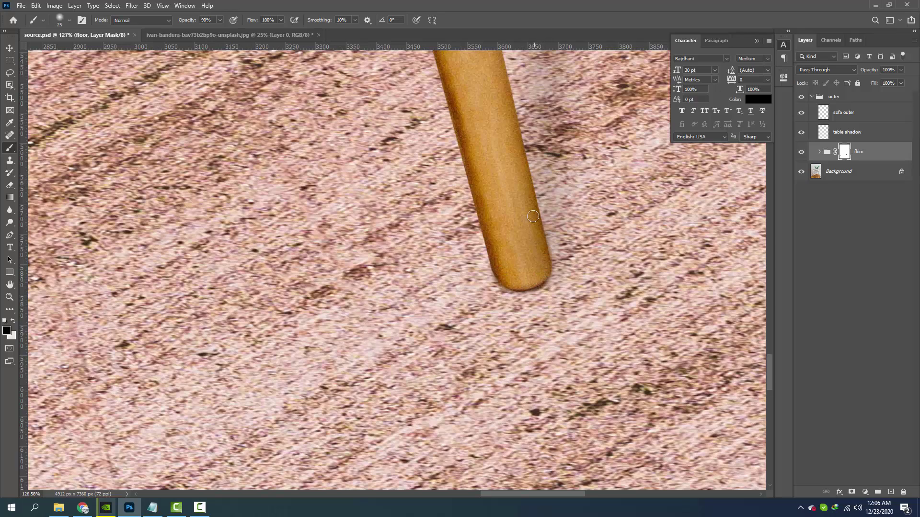
{"action": "scroll", "coordinate": [532, 216], "scroll_direction": "up", "scroll_amount": 2}
{"action": "scroll", "coordinate": [537, 326], "scroll_direction": "up", "scroll_amount": 1}
{"action": "scroll", "coordinate": [503, 167], "scroll_direction": "up", "scroll_amount": 2}
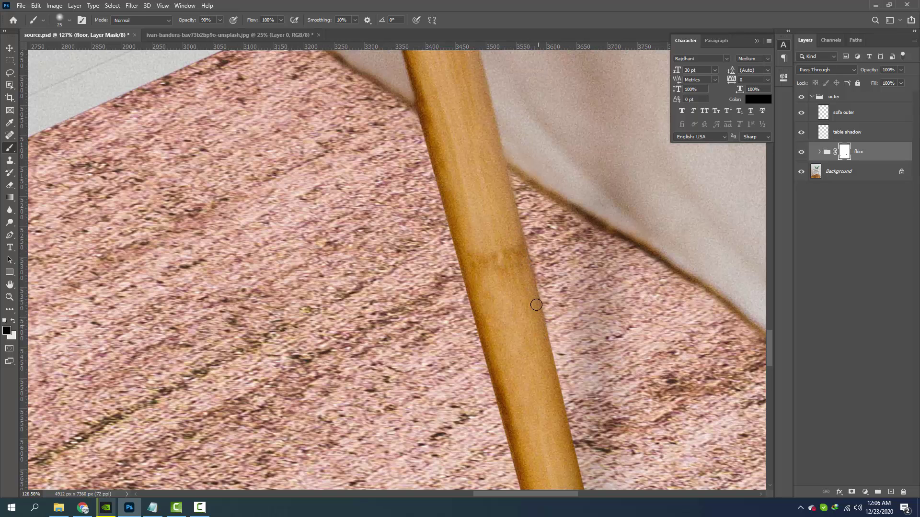
{"action": "key", "text": "x"}
{"action": "scroll", "coordinate": [541, 335], "scroll_direction": "down", "scroll_amount": 3}
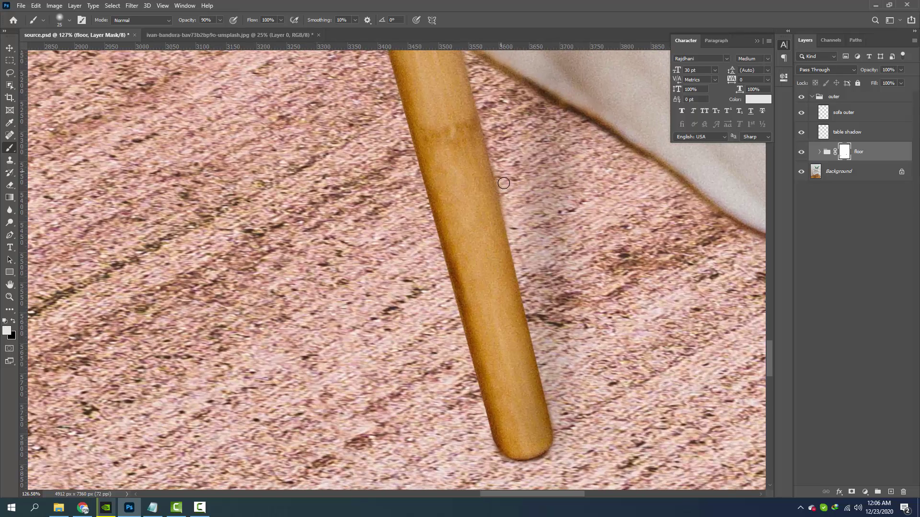
{"action": "key", "text": "x"}
{"action": "left_click_drag", "start_coordinate": [509, 259], "coordinate": [515, 296]}
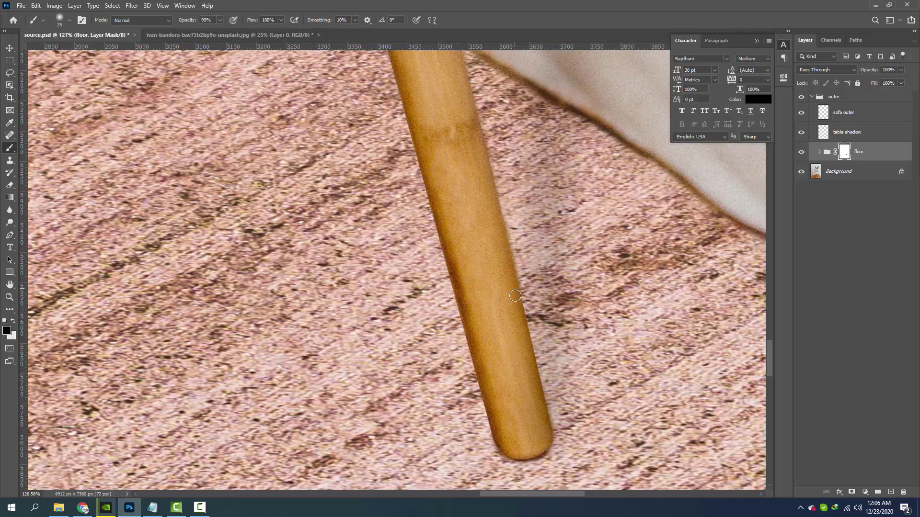
{"action": "left_click_drag", "start_coordinate": [524, 335], "coordinate": [535, 410]}
Step: Refine the floor mask along the leg's left edge and around its rounded foot
{"action": "left_click_drag", "start_coordinate": [463, 190], "coordinate": [526, 300]}
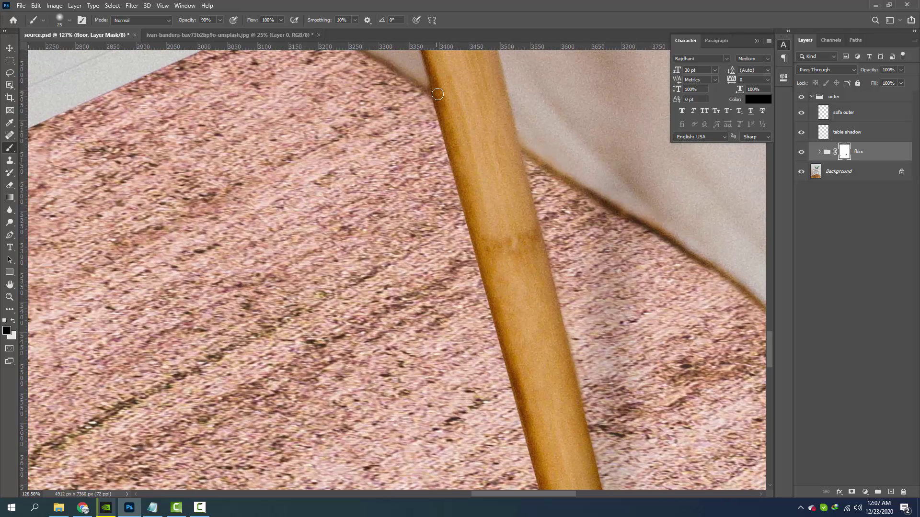
{"action": "left_click_drag", "start_coordinate": [444, 124], "coordinate": [498, 317]}
{"action": "mouse_move", "coordinate": [499, 281]}
{"action": "left_mouse_down"}
{"action": "mouse_move", "coordinate": [481, 167]}
{"action": "mouse_move", "coordinate": [522, 351]}
{"action": "left_mouse_up"}
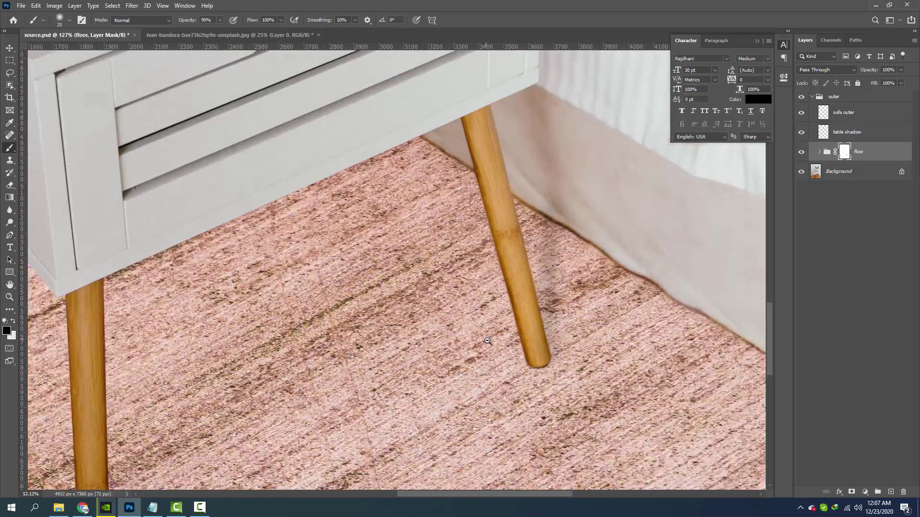
{"action": "scroll", "coordinate": [520, 330], "scroll_direction": "down", "scroll_amount": 2}
{"action": "scroll", "coordinate": [329, 303], "scroll_direction": "up", "scroll_amount": 2}
{"action": "scroll", "coordinate": [329, 303], "scroll_direction": "up", "scroll_amount": 2}
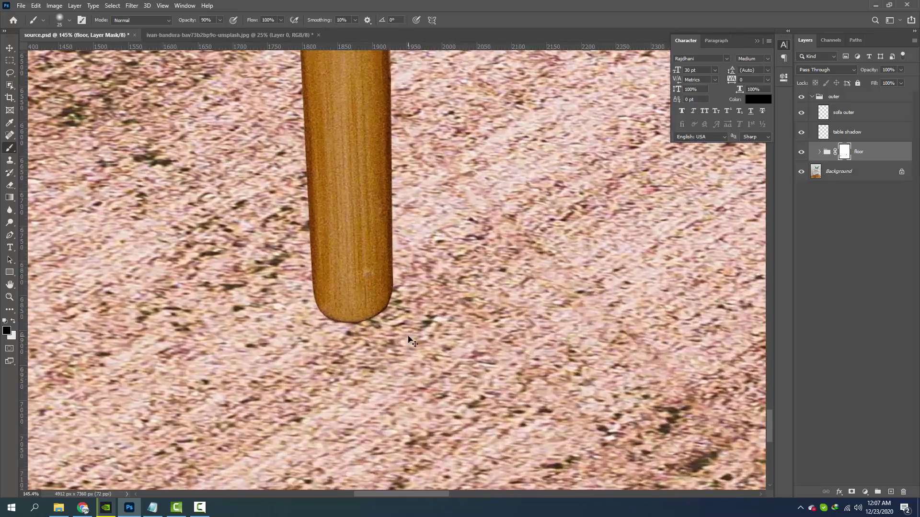
Step: Save, then refine the mask around the front leg's foot and left edge
{"action": "key", "text": "ctrl+s"}
{"action": "mouse_move", "coordinate": [329, 303]}
{"action": "left_mouse_down"}
{"action": "mouse_move", "coordinate": [326, 316]}
{"action": "mouse_move", "coordinate": [364, 322]}
{"action": "mouse_move", "coordinate": [383, 300]}
{"action": "mouse_move", "coordinate": [384, 259]}
{"action": "mouse_move", "coordinate": [454, 355]}
{"action": "left_mouse_up"}
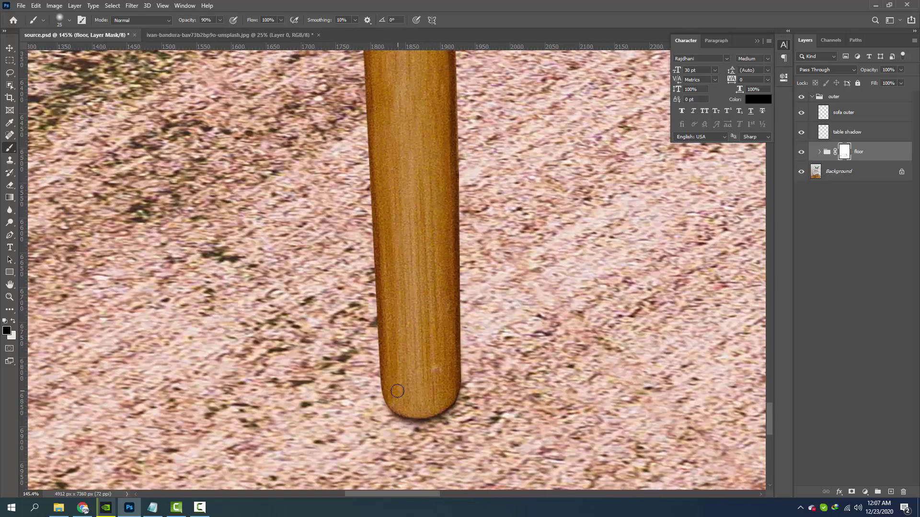
{"action": "mouse_move", "coordinate": [386, 380]}
{"action": "left_mouse_down"}
{"action": "mouse_move", "coordinate": [404, 411]}
{"action": "mouse_move", "coordinate": [385, 334]}
{"action": "mouse_move", "coordinate": [379, 223]}
{"action": "mouse_move", "coordinate": [415, 335]}
{"action": "mouse_move", "coordinate": [408, 368]}
{"action": "mouse_move", "coordinate": [391, 162]}
{"action": "mouse_move", "coordinate": [398, 132]}
{"action": "left_mouse_up"}
{"action": "mouse_move", "coordinate": [399, 132]}
{"action": "left_mouse_down"}
{"action": "mouse_move", "coordinate": [412, 282]}
{"action": "mouse_move", "coordinate": [398, 111]}
{"action": "mouse_move", "coordinate": [446, 312]}
{"action": "mouse_move", "coordinate": [427, 167]}
{"action": "left_mouse_up"}
Step: Tidy the floor texture around the leg's foot and along its right edge
{"action": "scroll", "coordinate": [438, 150], "scroll_direction": "down", "scroll_amount": 1}
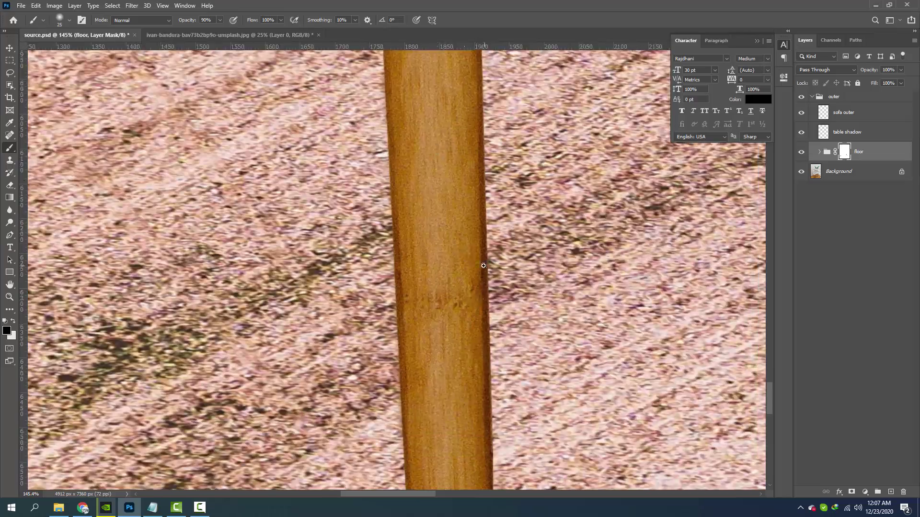
{"action": "scroll", "coordinate": [483, 263], "scroll_direction": "down", "scroll_amount": 5}
{"action": "scroll", "coordinate": [436, 269], "scroll_direction": "up", "scroll_amount": 1}
{"action": "scroll", "coordinate": [435, 270], "scroll_direction": "up", "scroll_amount": 2}
{"action": "scroll", "coordinate": [435, 269], "scroll_direction": "down", "scroll_amount": 2}
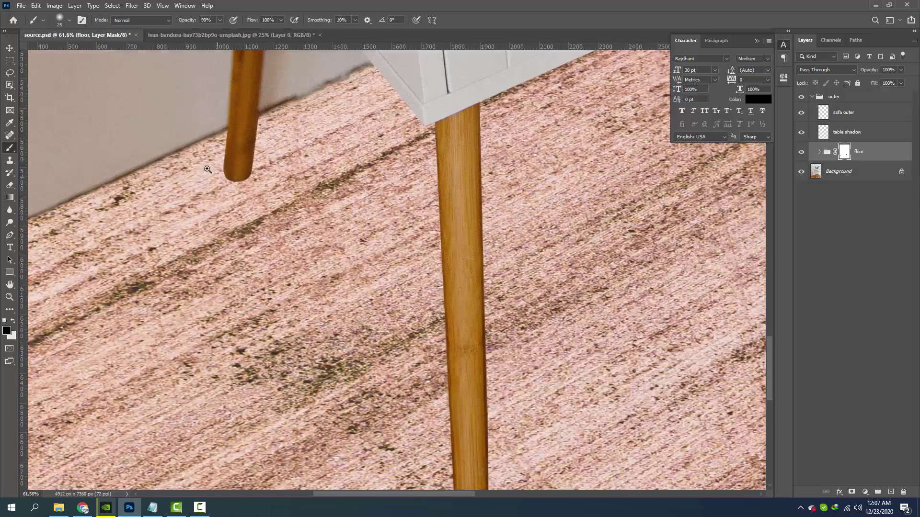
{"action": "scroll", "coordinate": [368, 235], "scroll_direction": "up", "scroll_amount": 5}
{"action": "scroll", "coordinate": [442, 261], "scroll_direction": "down", "scroll_amount": 2}
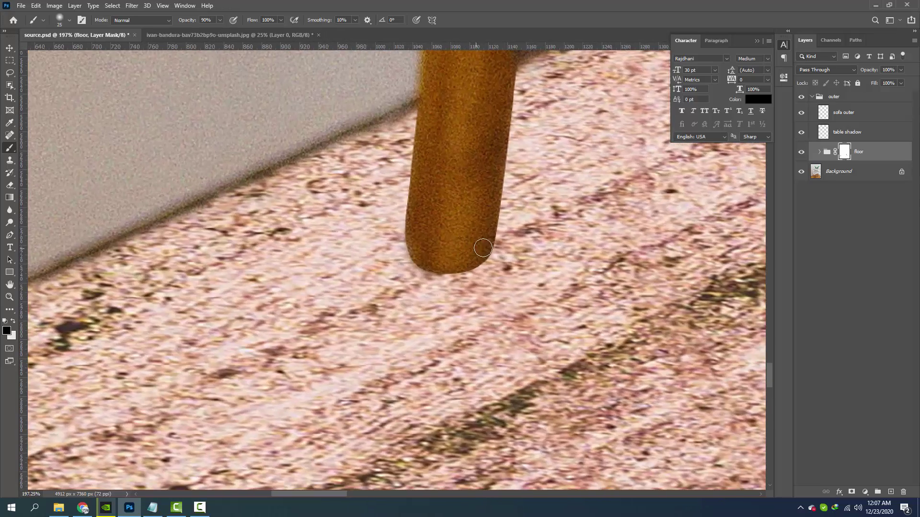
{"action": "left_click_drag", "start_coordinate": [450, 268], "coordinate": [417, 256]}
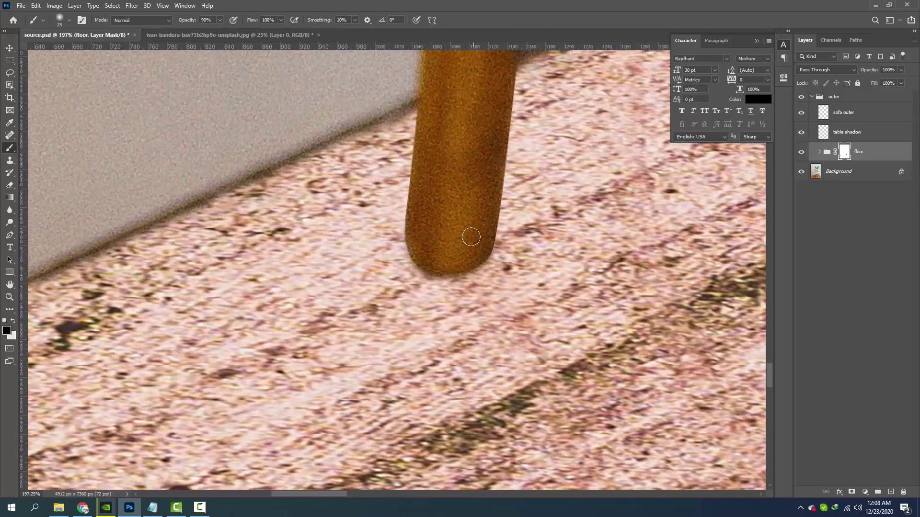
{"action": "scroll", "coordinate": [416, 256], "scroll_direction": "down", "scroll_amount": 2}
{"action": "scroll", "coordinate": [407, 278], "scroll_direction": "down", "scroll_amount": 1}
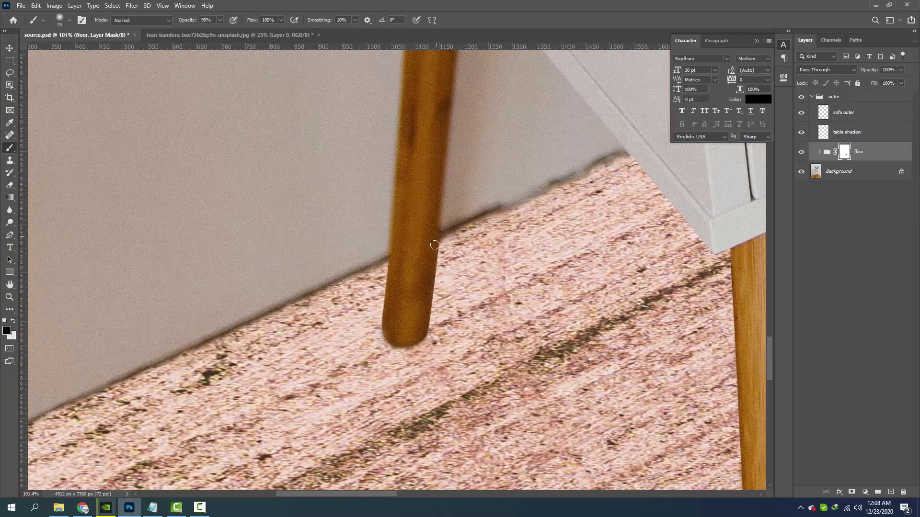
{"action": "left_click_drag", "start_coordinate": [434, 245], "coordinate": [415, 335]}
{"action": "scroll", "coordinate": [415, 335], "scroll_direction": "down", "scroll_amount": 2}
{"action": "scroll", "coordinate": [379, 248], "scroll_direction": "down", "scroll_amount": 2}
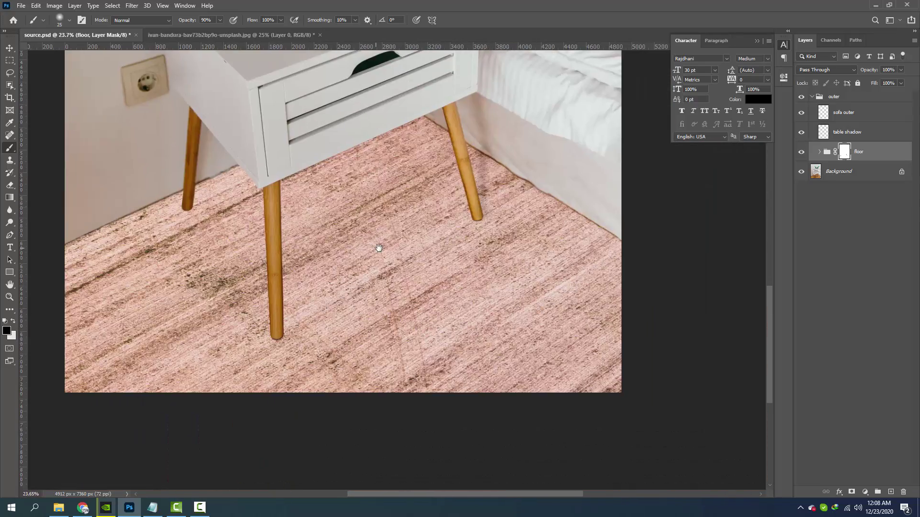
{"action": "scroll", "coordinate": [378, 247], "scroll_direction": "up", "scroll_amount": 1}
Step: Toggle the outer group off and on to compare with the original wood floor
{"action": "left_click", "coordinate": [800, 97]}
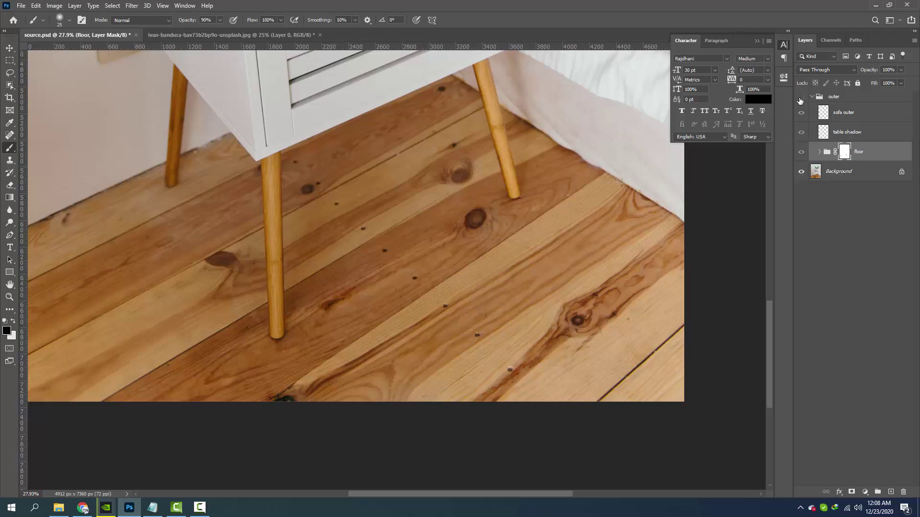
{"action": "scroll", "coordinate": [292, 340], "scroll_direction": "down", "scroll_amount": 1}
{"action": "left_click", "coordinate": [802, 98]}
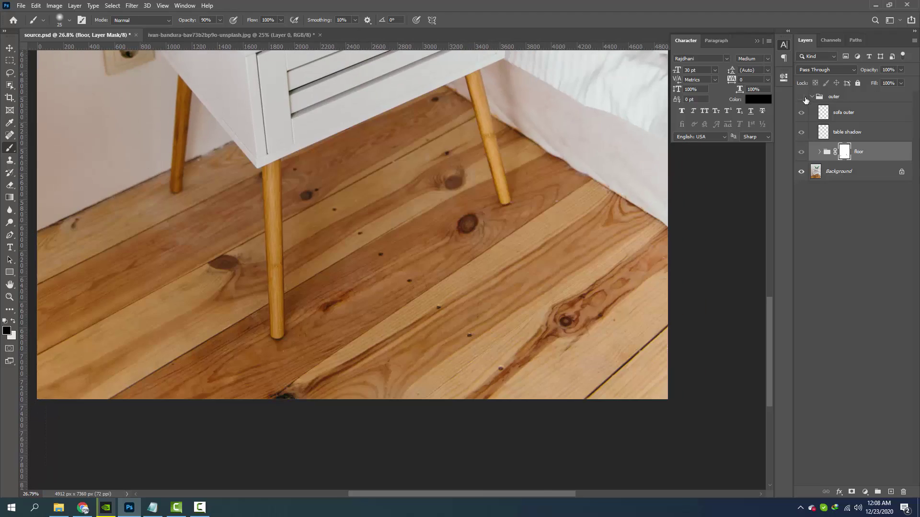
{"action": "left_click", "coordinate": [804, 98]}
{"action": "left_click", "coordinate": [803, 98]}
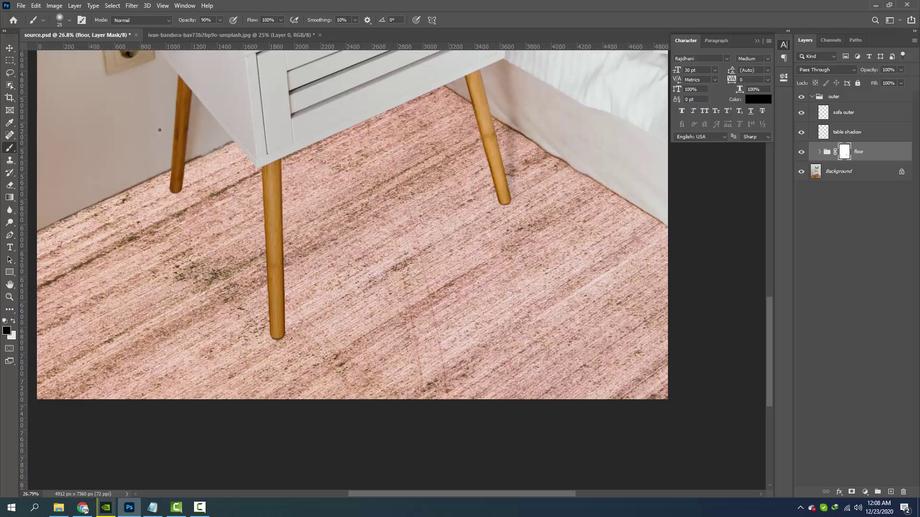
Step: Select the table shadow layer and set the brush to 8% opacity, slightly larger
{"action": "left_click", "coordinate": [822, 135]}
{"action": "left_click_drag", "start_coordinate": [183, 21], "coordinate": [150, 24]}
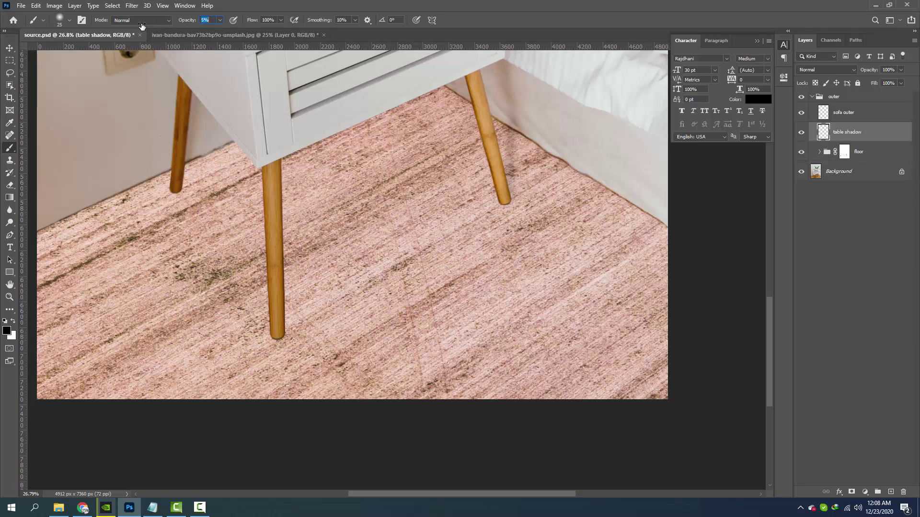
{"action": "type", "text": "8"}
{"action": "scroll", "coordinate": [146, 150], "scroll_direction": "up", "scroll_amount": 3}
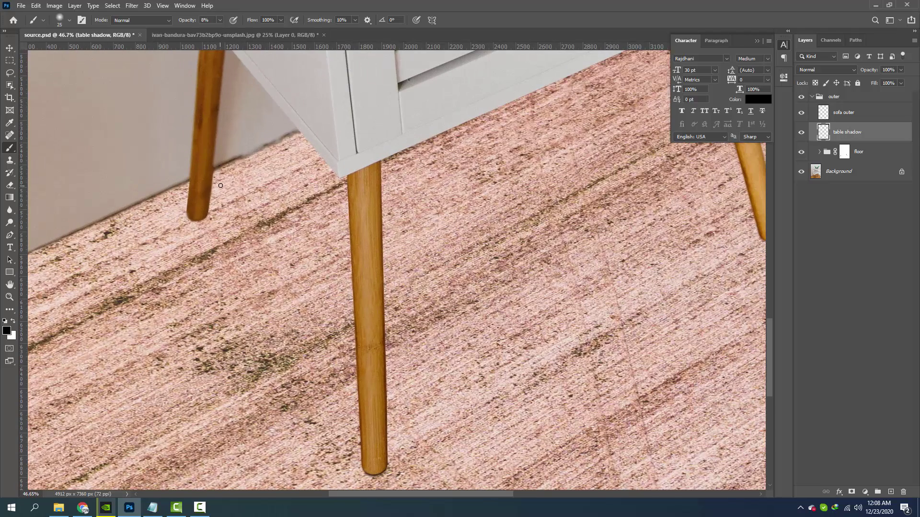
{"action": "key", "text": "bracketright"}
Step: Give table shadow an inverted mask built from the floor shape, then target its pixels
{"action": "left_click", "coordinate": [820, 152]}
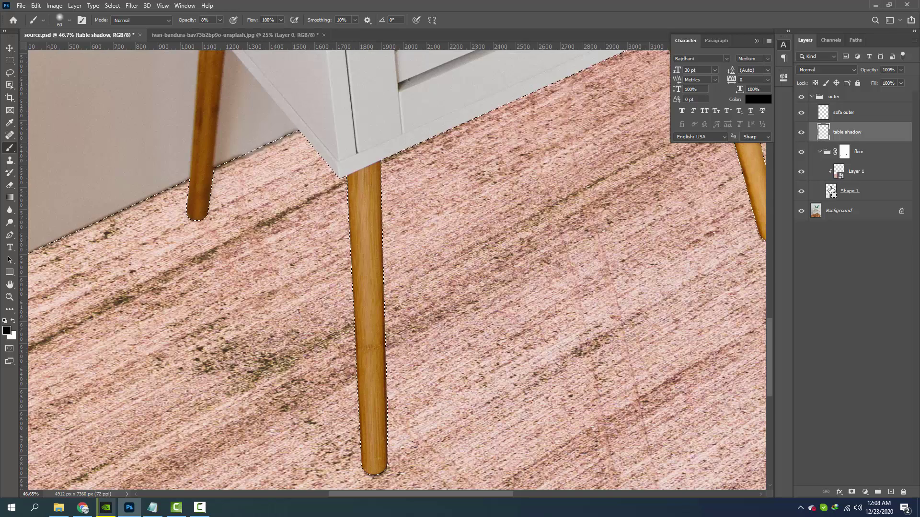
{"action": "left_click", "coordinate": [851, 492]}
{"action": "left_click", "coordinate": [820, 152]}
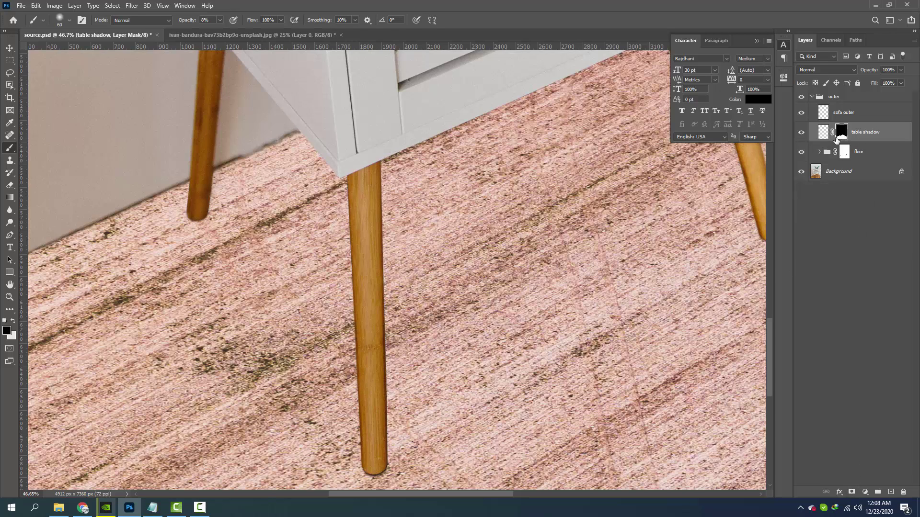
{"action": "key", "text": "ctrl+i"}
{"action": "left_click", "coordinate": [823, 133]}
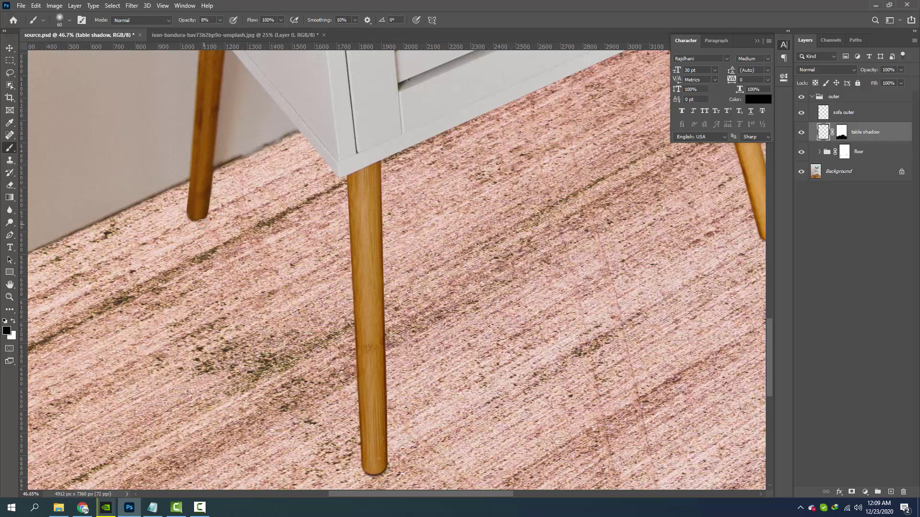
{"action": "left_click", "coordinate": [842, 133]}
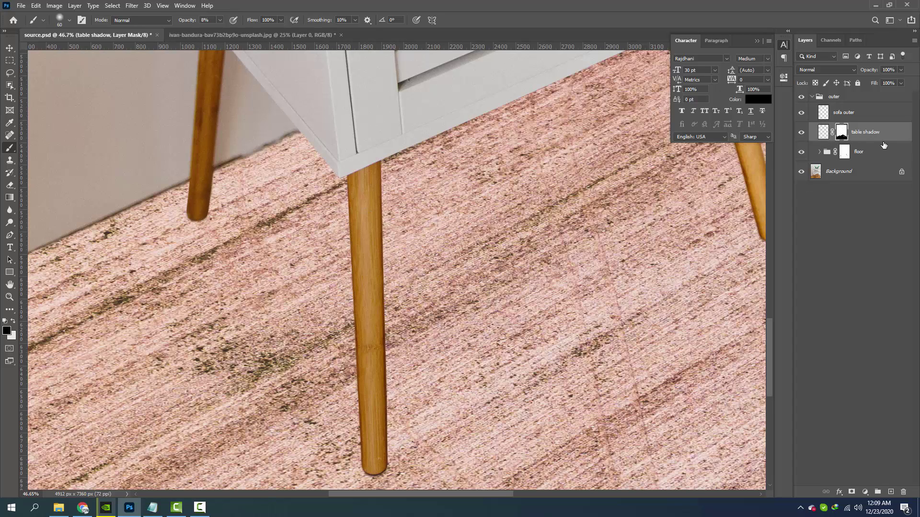
{"action": "left_click", "coordinate": [823, 132]}
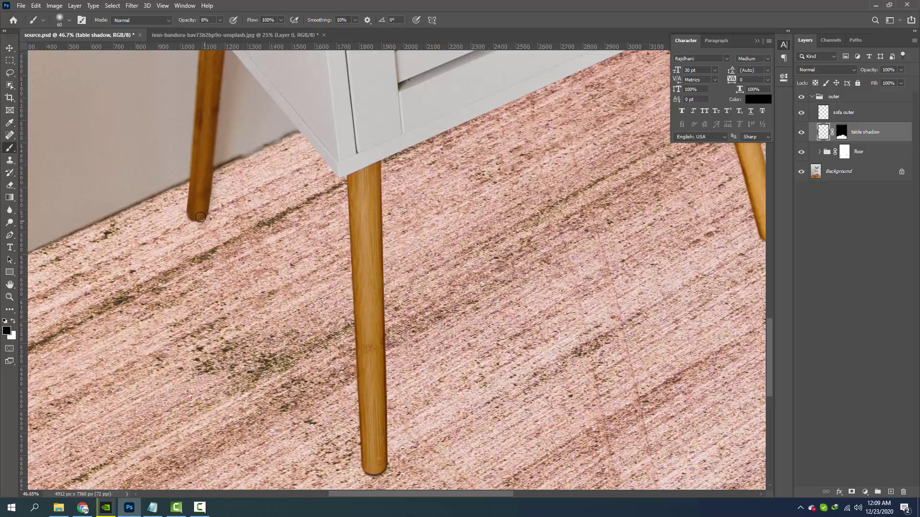
Step: Hide the outer group to compare the scene against the original floor
{"action": "scroll", "coordinate": [208, 211], "scroll_direction": "down", "scroll_amount": 2}
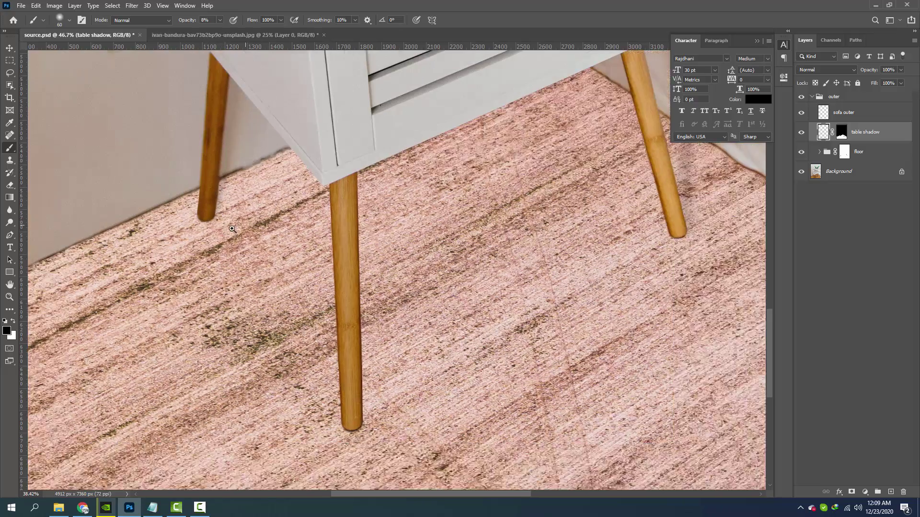
{"action": "scroll", "coordinate": [205, 261], "scroll_direction": "down", "scroll_amount": 2}
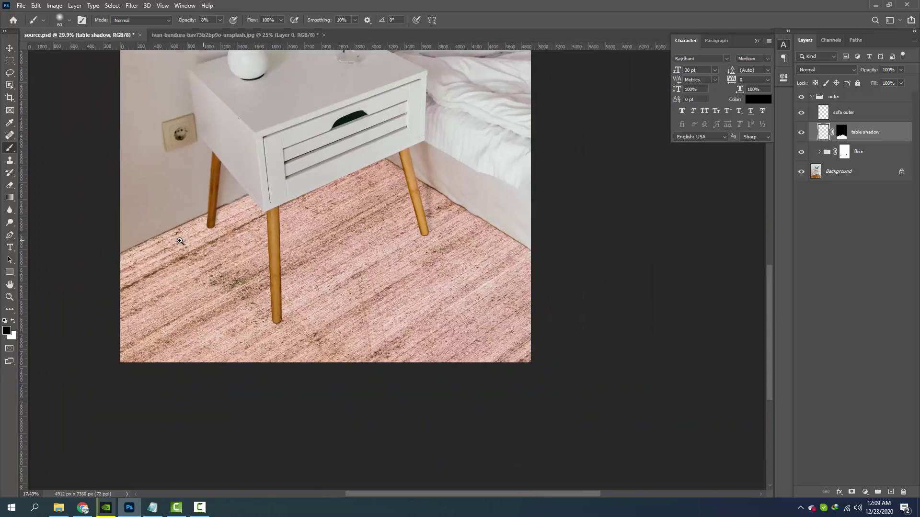
{"action": "scroll", "coordinate": [425, 240], "scroll_direction": "up", "scroll_amount": 1}
{"action": "left_click", "coordinate": [801, 96]}
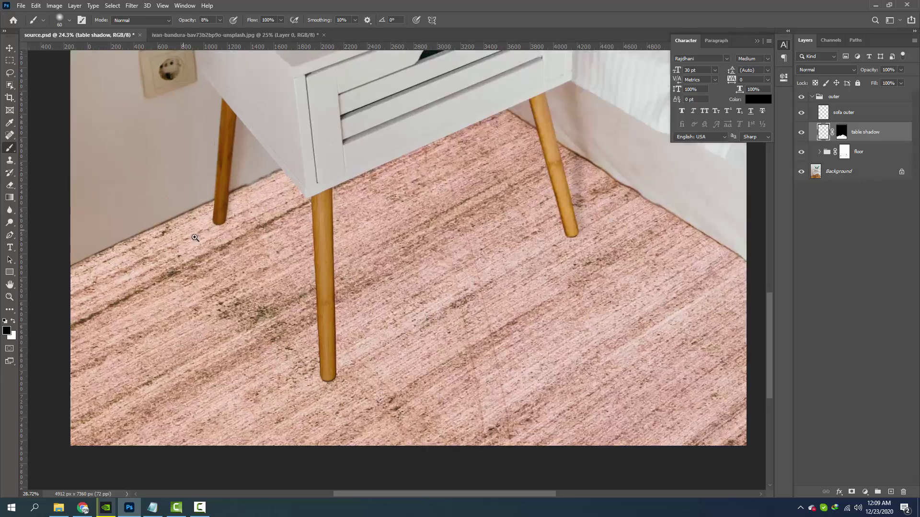
{"action": "scroll", "coordinate": [430, 324], "scroll_direction": "up", "scroll_amount": 3}
{"action": "scroll", "coordinate": [430, 324], "scroll_direction": "down", "scroll_amount": 2}
{"action": "scroll", "coordinate": [430, 324], "scroll_direction": "up", "scroll_amount": 2}
Step: Navigate to the table legs and briefly compare against the original wood floor
{"action": "scroll", "coordinate": [430, 324], "scroll_direction": "up", "scroll_amount": 2}
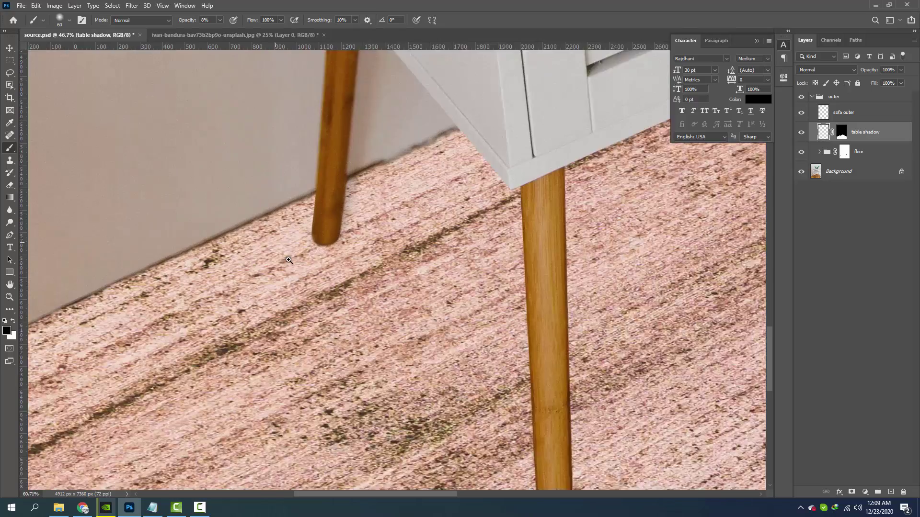
{"action": "scroll", "coordinate": [430, 325], "scroll_direction": "up", "scroll_amount": 1}
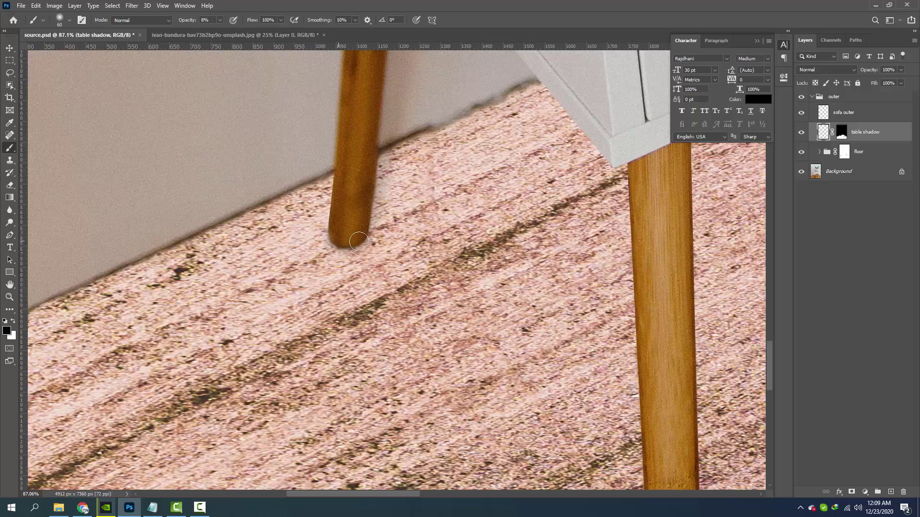
{"action": "scroll", "coordinate": [364, 282], "scroll_direction": "down", "scroll_amount": 5}
{"action": "scroll", "coordinate": [364, 283], "scroll_direction": "right", "scroll_amount": 5}
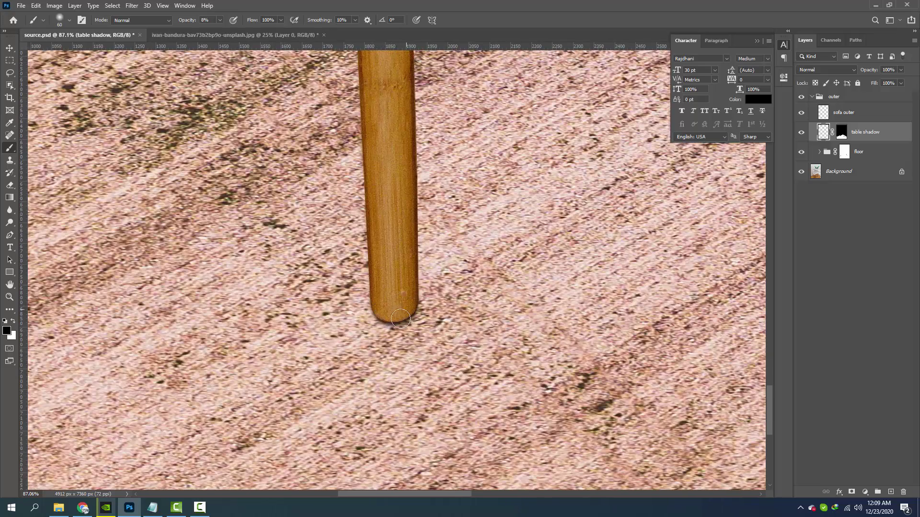
{"action": "scroll", "coordinate": [385, 319], "scroll_direction": "down", "scroll_amount": 1}
{"action": "scroll", "coordinate": [386, 319], "scroll_direction": "down", "scroll_amount": 3}
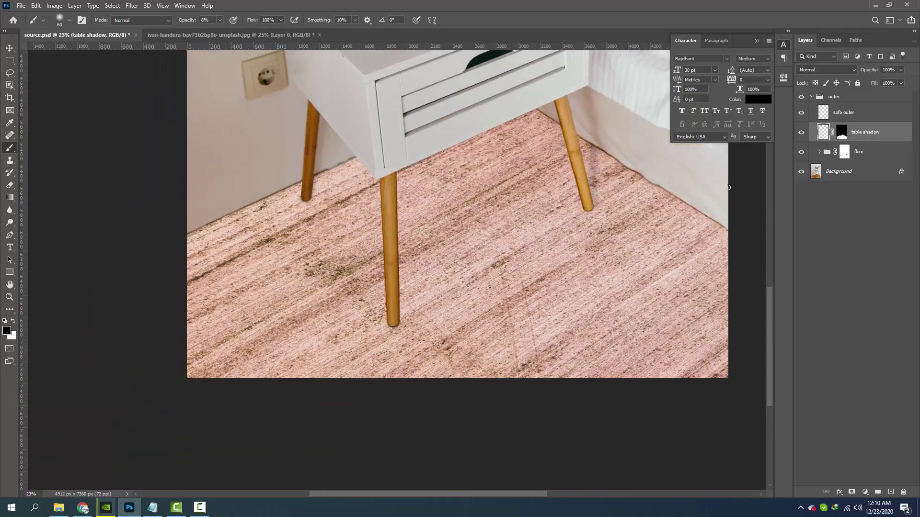
{"action": "left_click", "coordinate": [800, 96]}
{"action": "scroll", "coordinate": [420, 305], "scroll_direction": "up", "scroll_amount": 3}
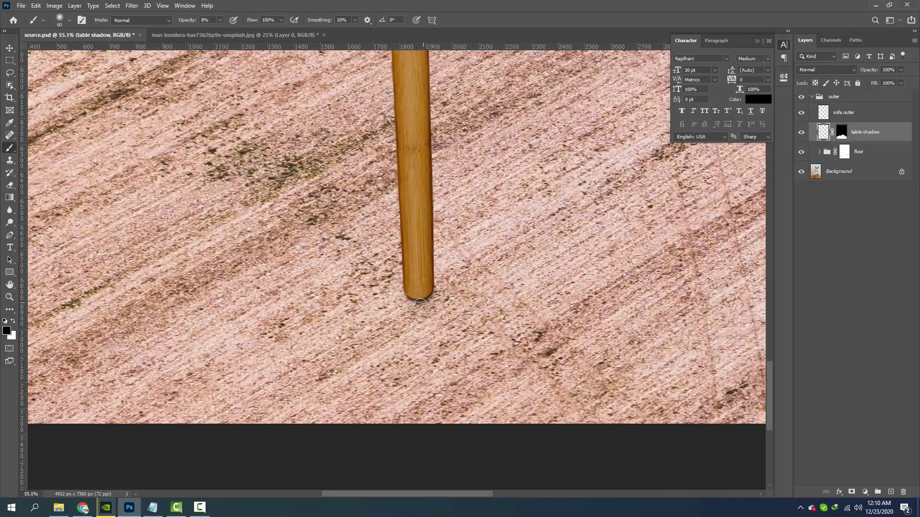
{"action": "scroll", "coordinate": [402, 289], "scroll_direction": "down", "scroll_amount": 2}
{"action": "scroll", "coordinate": [402, 289], "scroll_direction": "down", "scroll_amount": 1}
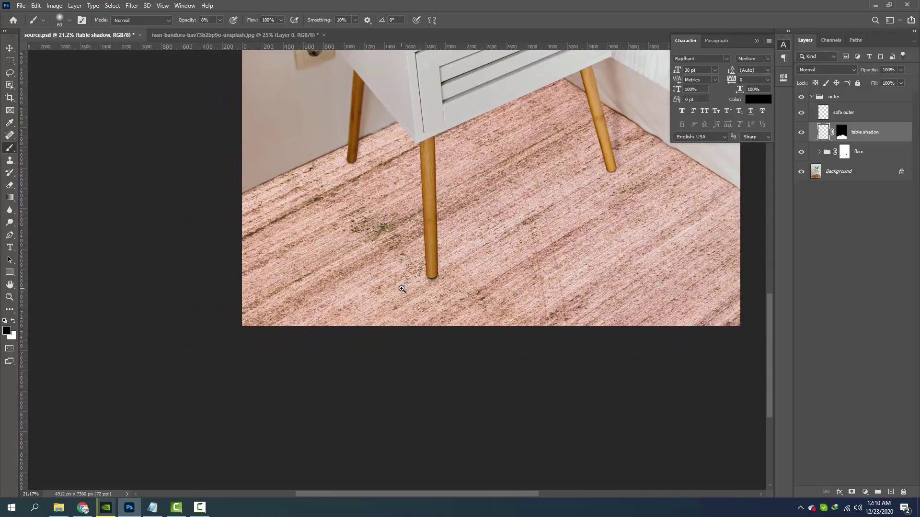
Step: Paint faint shadows along the legs and a broader soft shadow beneath the tabletop
{"action": "left_click_drag", "start_coordinate": [437, 272], "coordinate": [447, 202]}
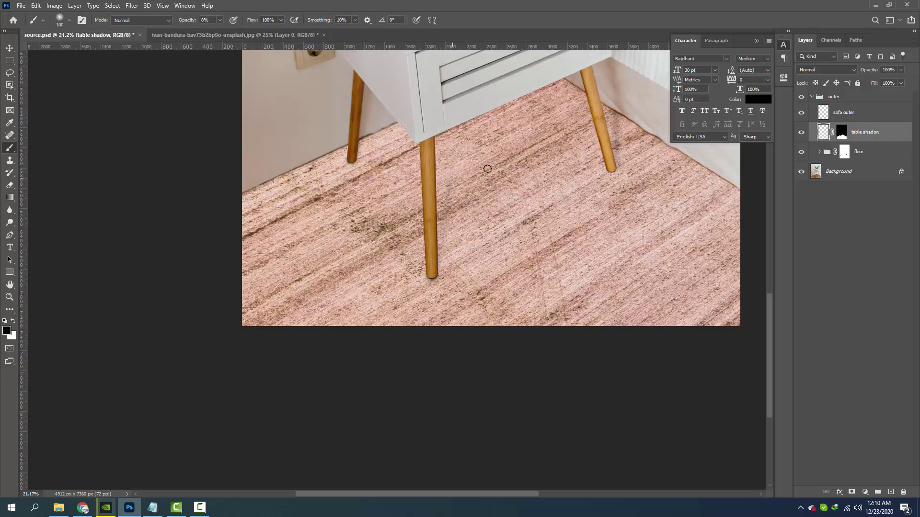
{"action": "mouse_move", "coordinate": [437, 269]}
{"action": "left_mouse_down"}
{"action": "mouse_move", "coordinate": [445, 171]}
{"action": "mouse_move", "coordinate": [404, 277]}
{"action": "left_mouse_up"}
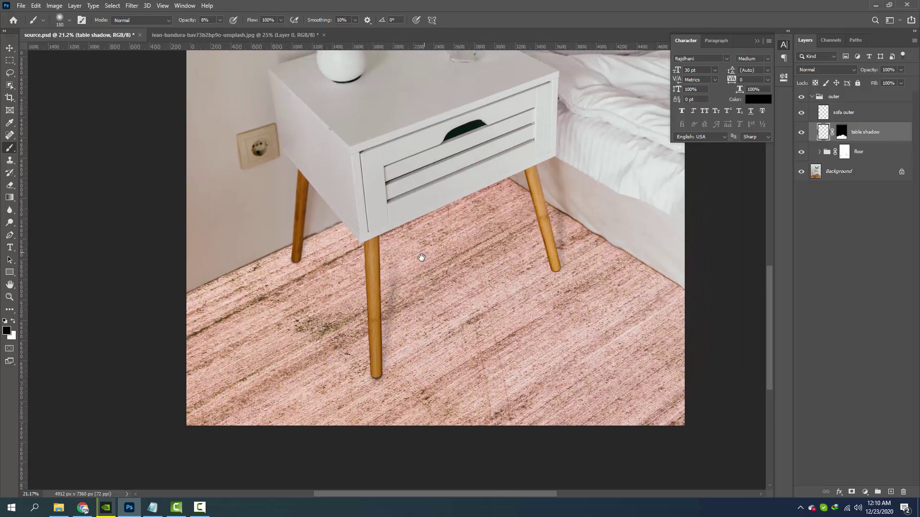
{"action": "key", "text": "bracketright"}
{"action": "key", "text": "bracketright"}
{"action": "key", "text": "bracketright"}
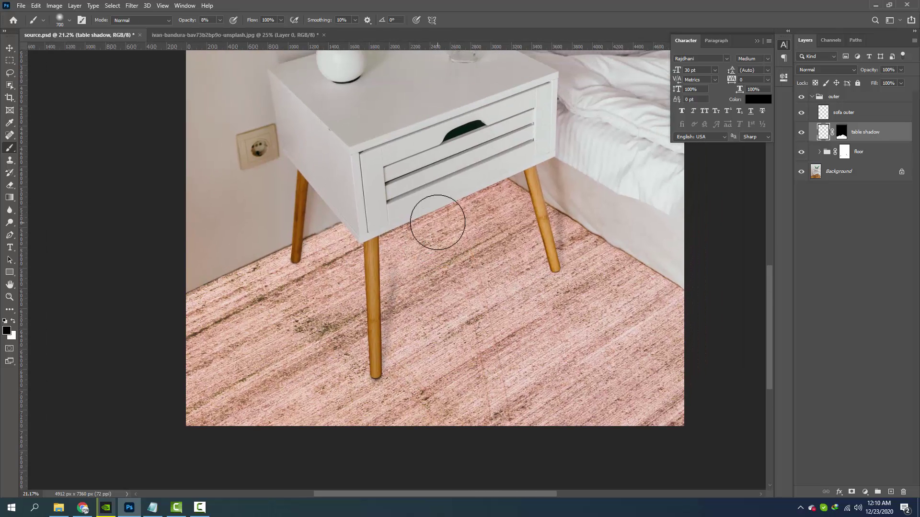
{"action": "key", "text": "bracketright"}
{"action": "mouse_move", "coordinate": [482, 204]}
{"action": "left_mouse_down"}
{"action": "mouse_move", "coordinate": [410, 228]}
{"action": "mouse_move", "coordinate": [462, 199]}
{"action": "mouse_move", "coordinate": [364, 206]}
{"action": "mouse_move", "coordinate": [398, 246]}
{"action": "mouse_move", "coordinate": [498, 198]}
{"action": "left_mouse_up"}
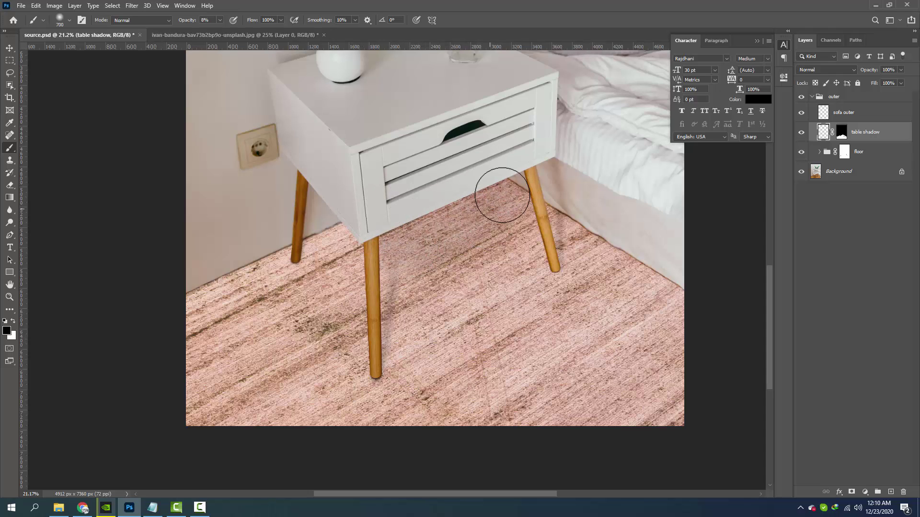
{"action": "key", "text": "ctrl+0"}
Step: Save source.psd, flip the outer group on and off to compare floors, and expand the floor group
{"action": "key", "text": "ctrl+s"}
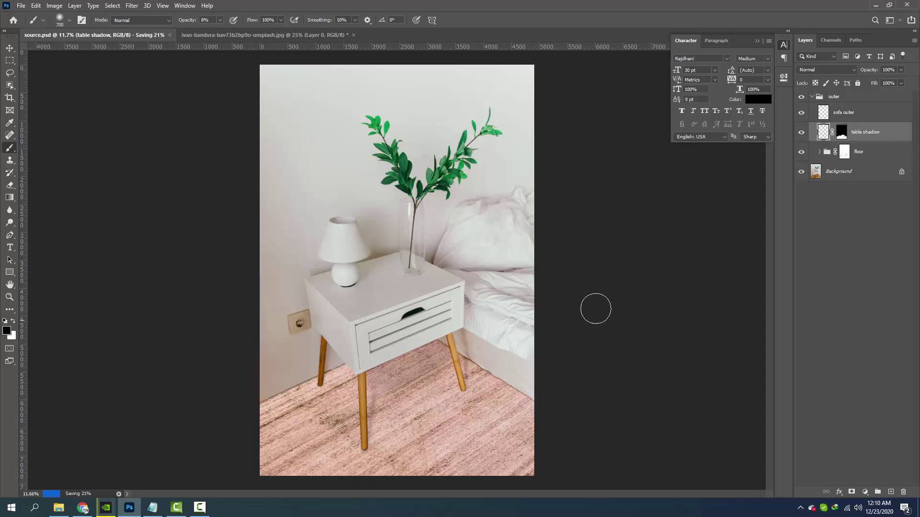
{"action": "left_click", "coordinate": [801, 97]}
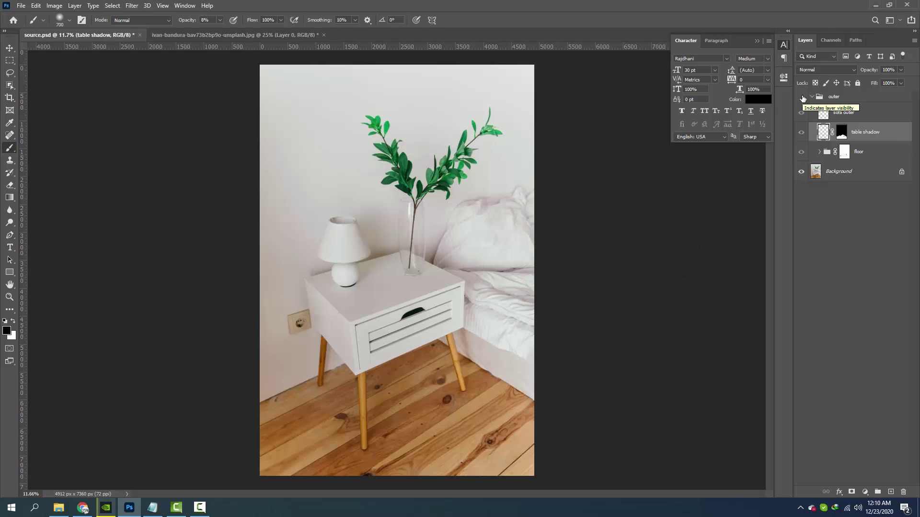
{"action": "left_click", "coordinate": [801, 96]}
{"action": "left_click", "coordinate": [802, 98]}
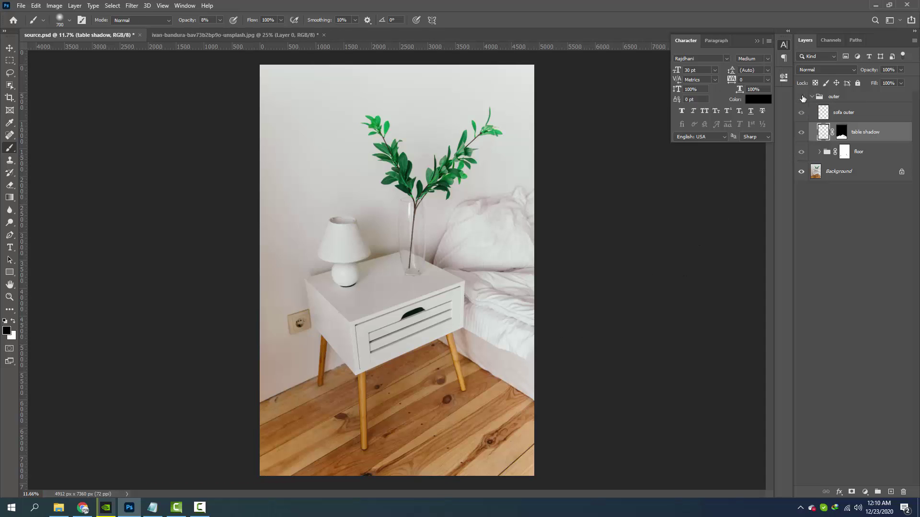
{"action": "left_click", "coordinate": [801, 97]}
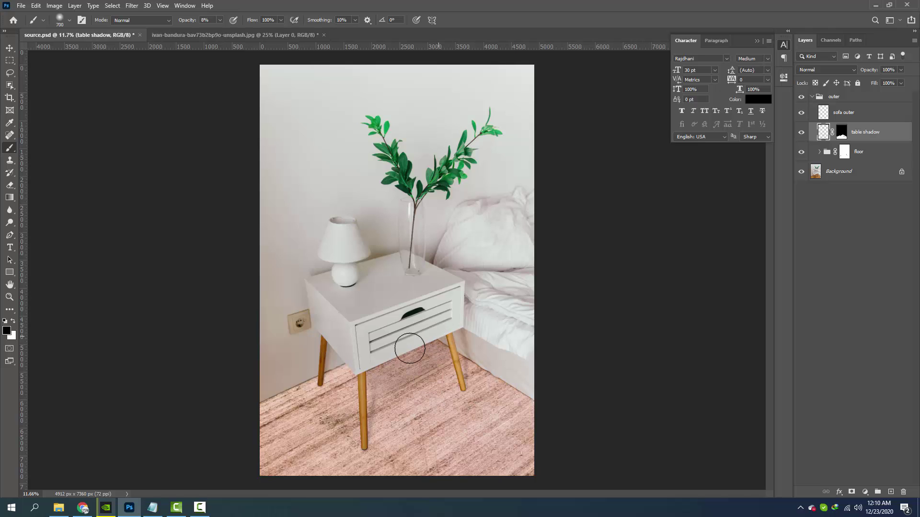
{"action": "left_click", "coordinate": [800, 98]}
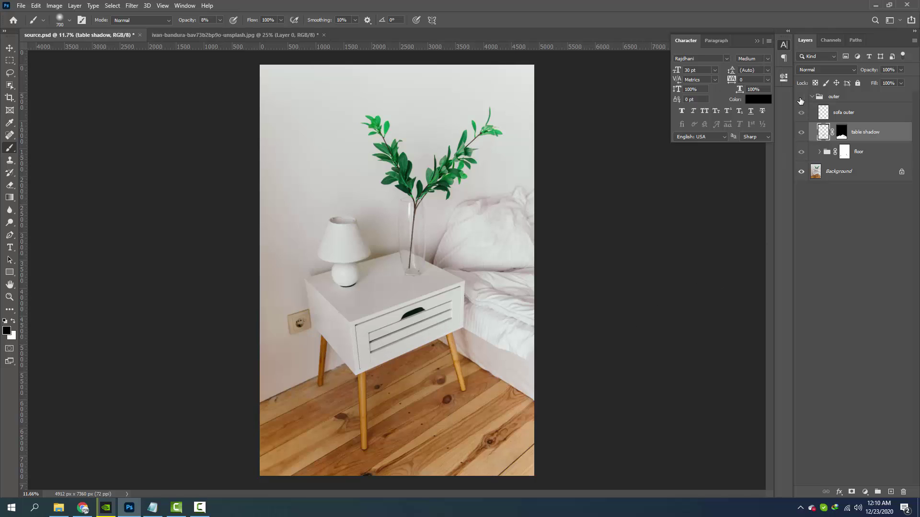
{"action": "left_click", "coordinate": [801, 98]}
{"action": "key", "text": "ctrl+s"}
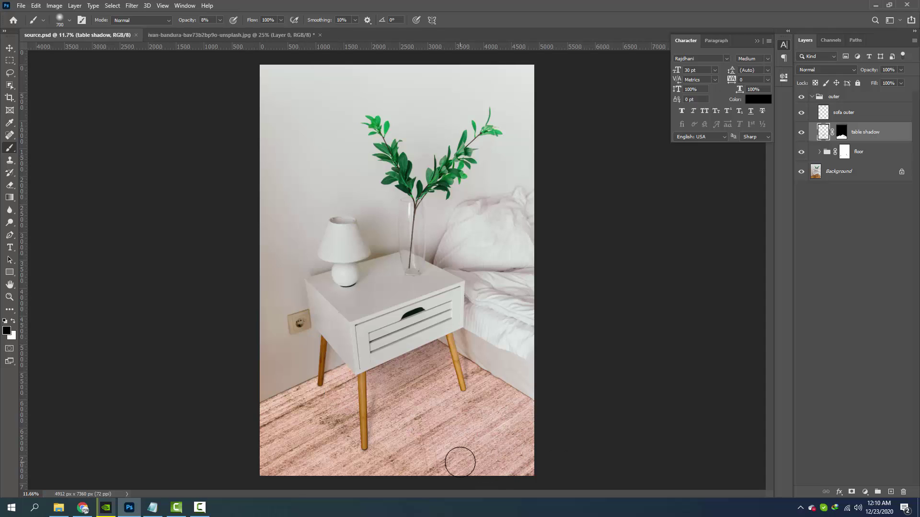
{"action": "left_click", "coordinate": [799, 98]}
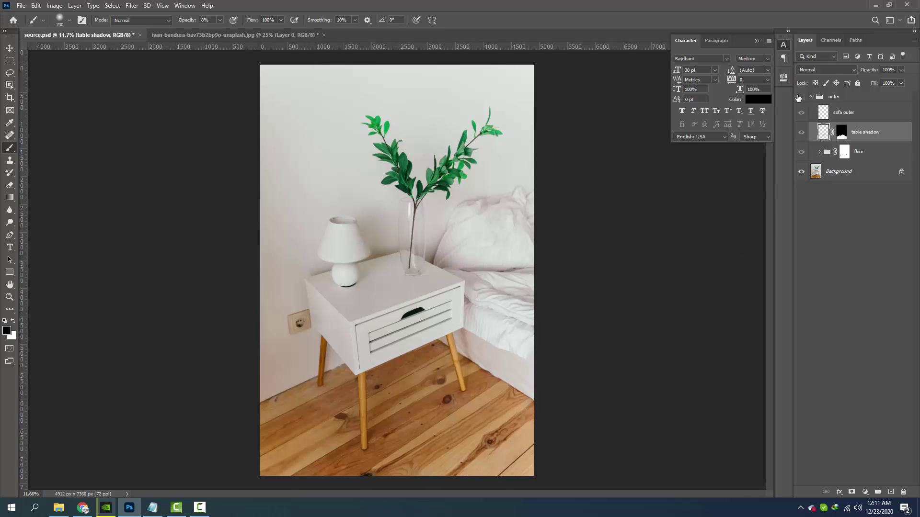
{"action": "left_click", "coordinate": [819, 152]}
Step: Add a Brightness/Contrast layer on Layer 1 with brightness -20 and contrast -4, then save
{"action": "left_click", "coordinate": [860, 172]}
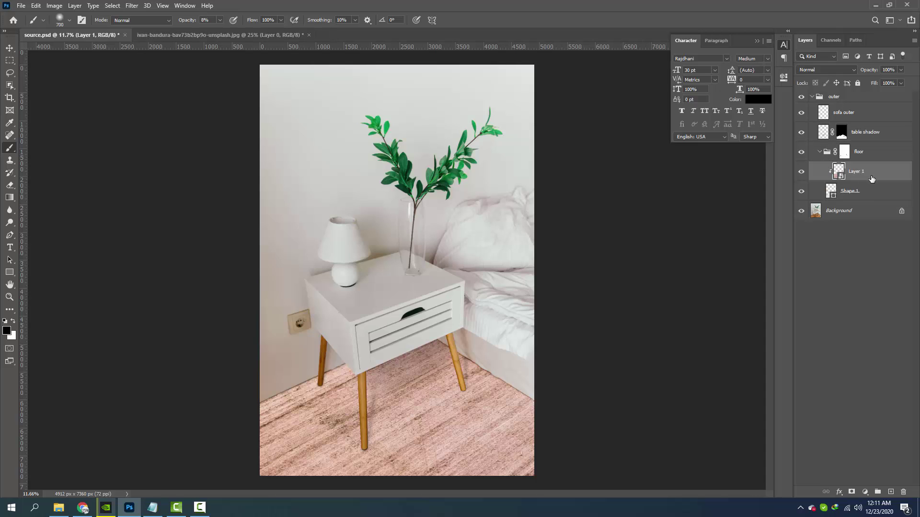
{"action": "left_click", "coordinate": [865, 492]}
{"action": "left_click", "coordinate": [876, 354]}
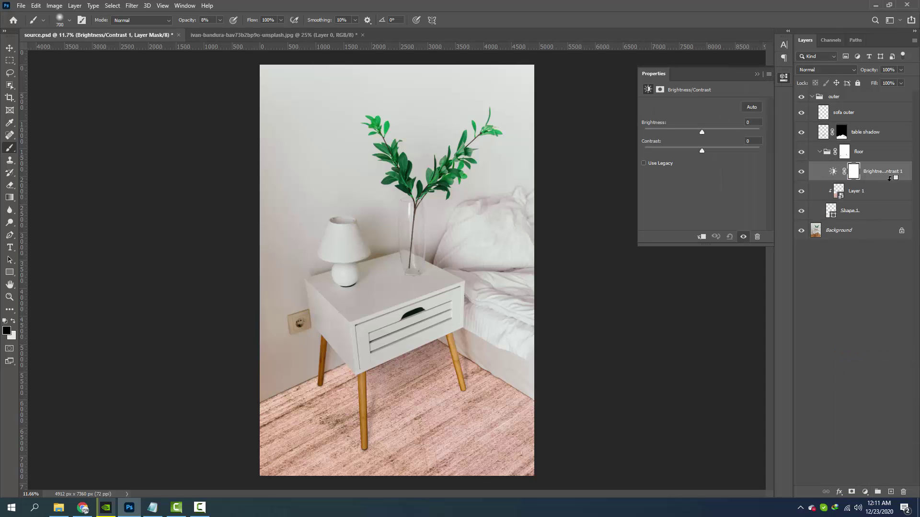
{"action": "mouse_move", "coordinate": [702, 130]}
{"action": "left_mouse_down"}
{"action": "mouse_move", "coordinate": [697, 156]}
{"action": "mouse_move", "coordinate": [697, 131]}
{"action": "mouse_move", "coordinate": [684, 133]}
{"action": "mouse_move", "coordinate": [694, 134]}
{"action": "left_mouse_up"}
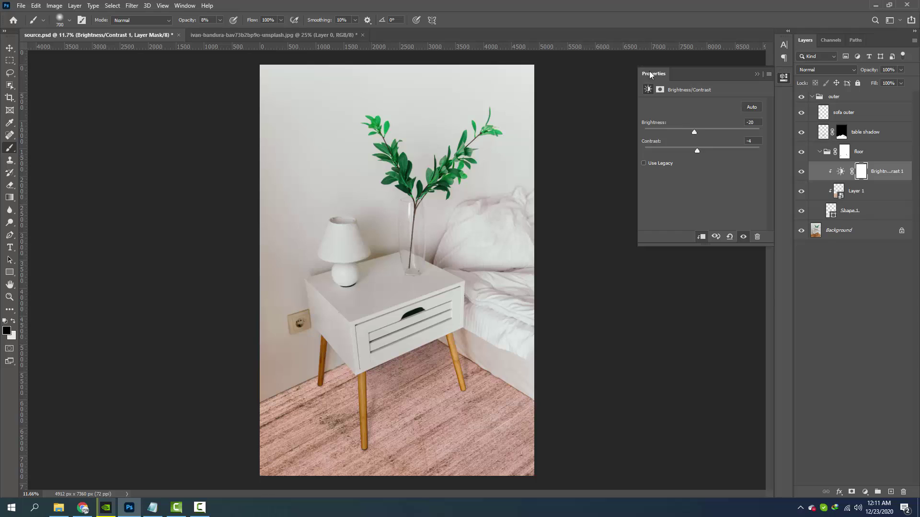
{"action": "key", "text": "ctrl+s"}
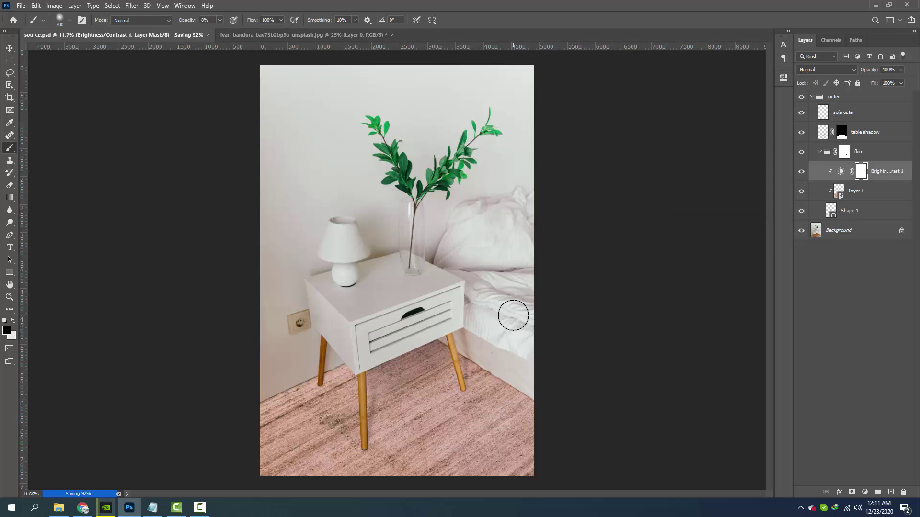
{"action": "left_click", "coordinate": [812, 97]}
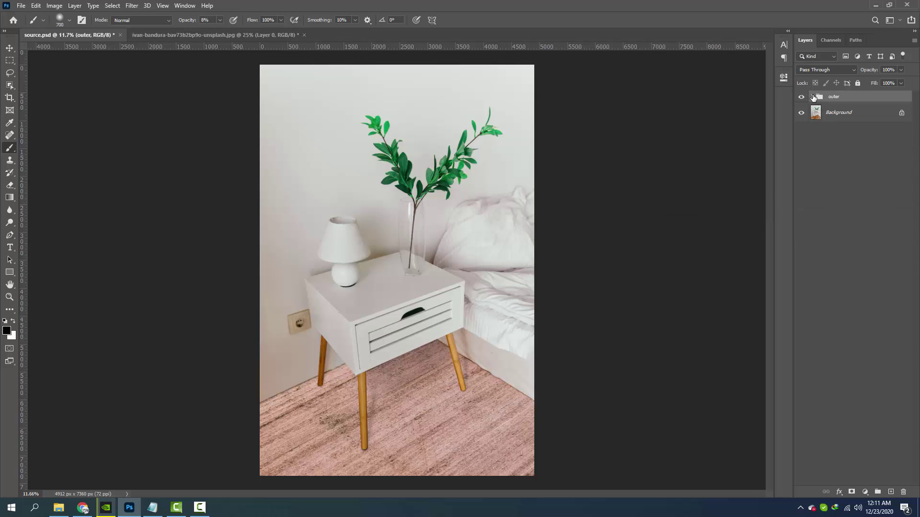
Step: Compare floors, then add a Color Balance layer shifting the midtones' yellow/blue balance
{"action": "left_click", "coordinate": [801, 96]}
{"action": "left_click", "coordinate": [801, 96]}
{"action": "left_click", "coordinate": [800, 97]}
{"action": "left_click", "coordinate": [865, 492]}
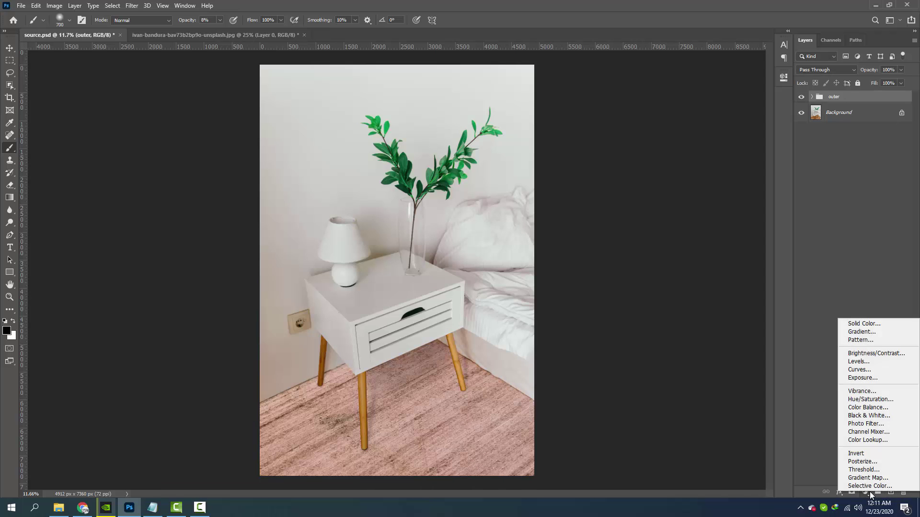
{"action": "left_click", "coordinate": [872, 409]}
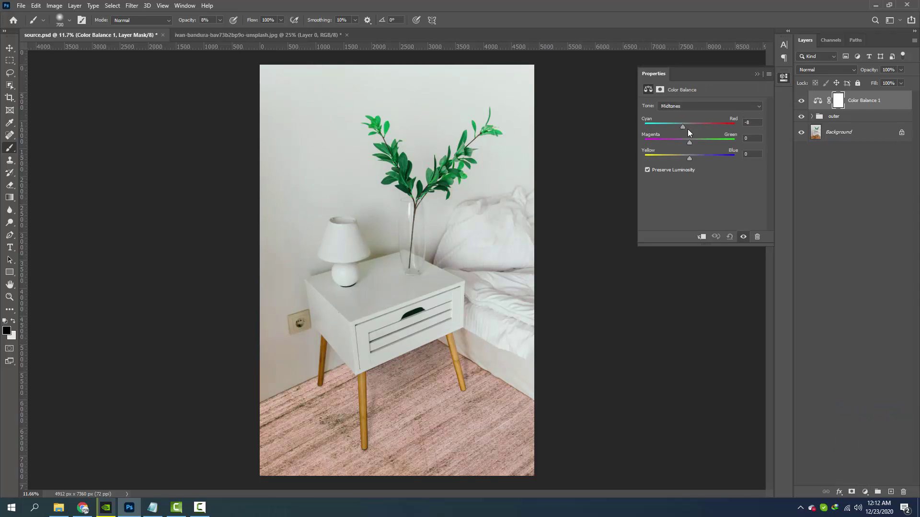
{"action": "left_click", "coordinate": [688, 129]}
{"action": "left_click_drag", "start_coordinate": [689, 159], "coordinate": [699, 126]}
Step: Push the shadows slightly toward blue and the highlights slightly toward cyan
{"action": "left_click", "coordinate": [687, 107]}
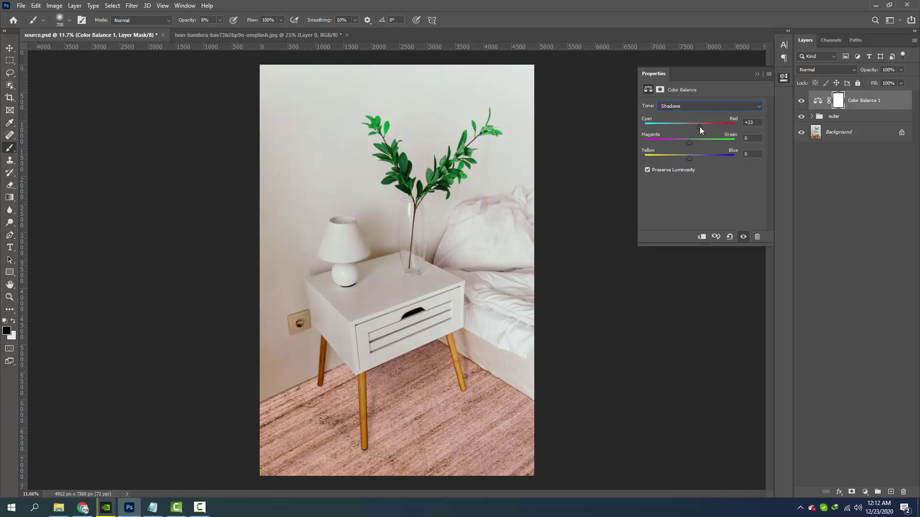
{"action": "left_click_drag", "start_coordinate": [697, 159], "coordinate": [694, 159]}
{"action": "left_click", "coordinate": [702, 106]}
{"action": "left_click", "coordinate": [694, 129]}
{"action": "left_click_drag", "start_coordinate": [689, 127], "coordinate": [687, 127]}
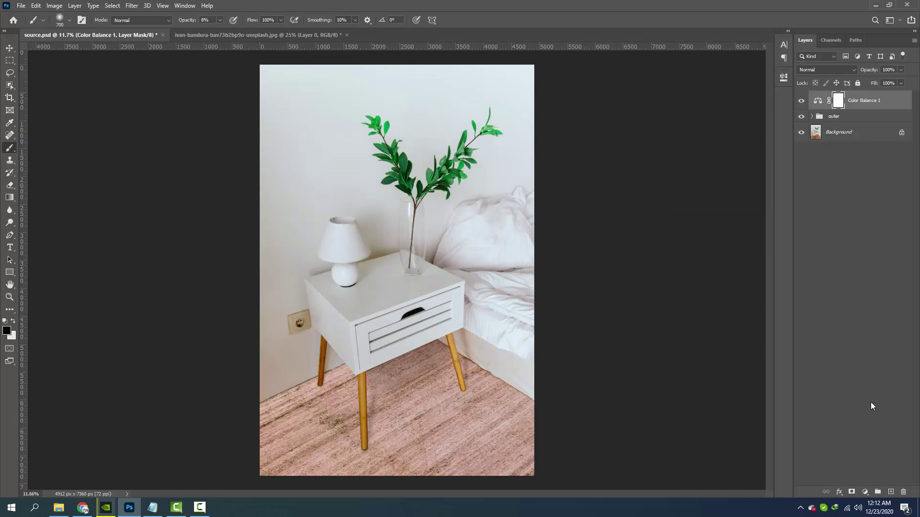
{"action": "left_click", "coordinate": [864, 492]}
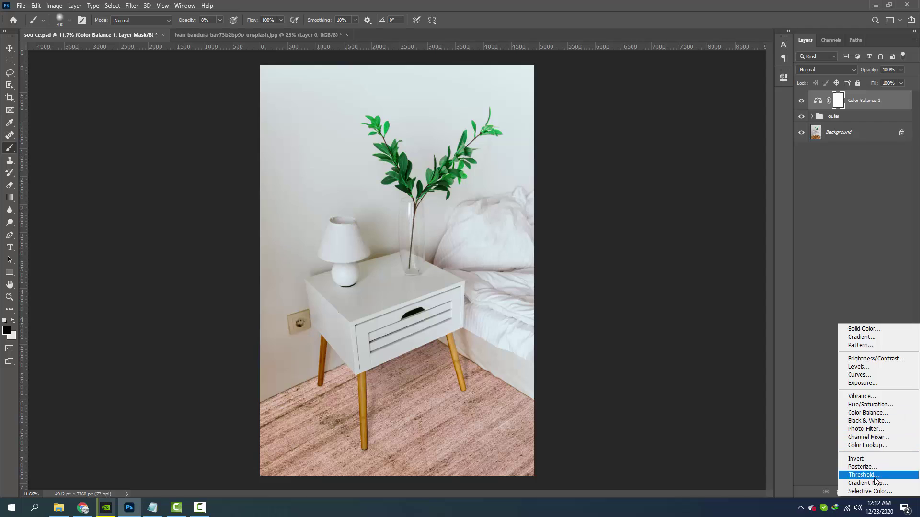
Step: Add a Gradient Map using the pink Red_03 preset from Reds, blended in Color Burn
{"action": "left_click", "coordinate": [869, 483]}
{"action": "left_click", "coordinate": [724, 110]}
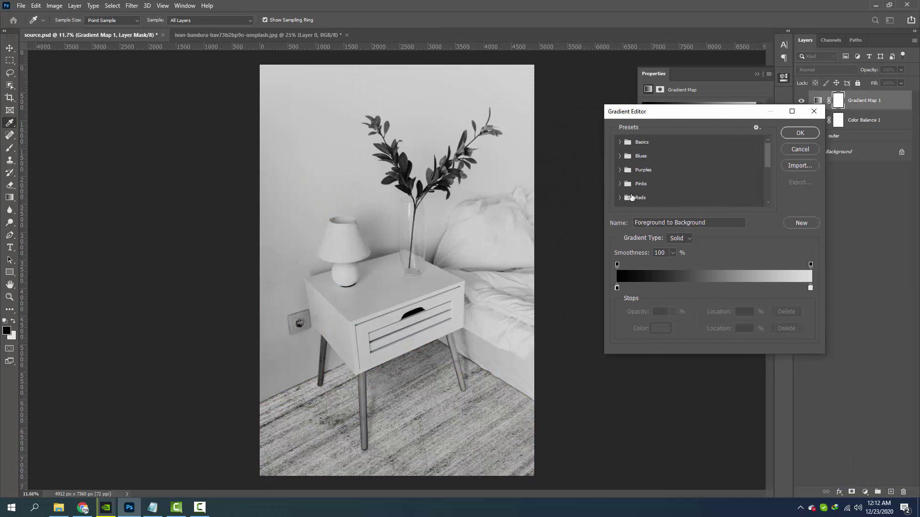
{"action": "left_click", "coordinate": [619, 142]}
{"action": "left_click", "coordinate": [620, 169]}
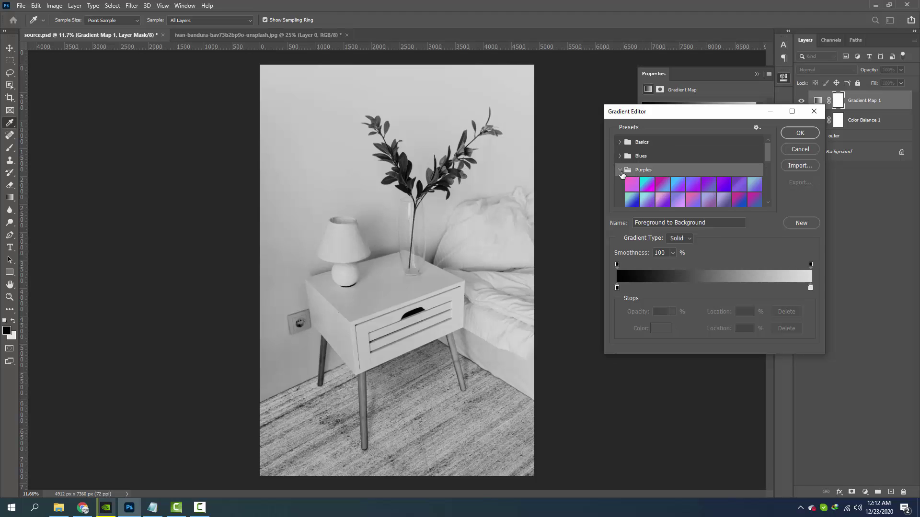
{"action": "left_click", "coordinate": [620, 183]}
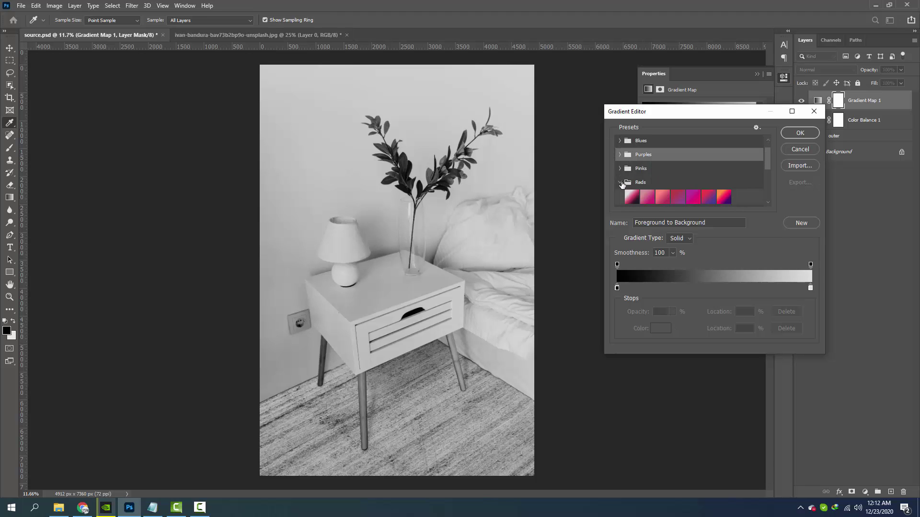
{"action": "left_click", "coordinate": [662, 197]}
{"action": "key", "text": "Return"}
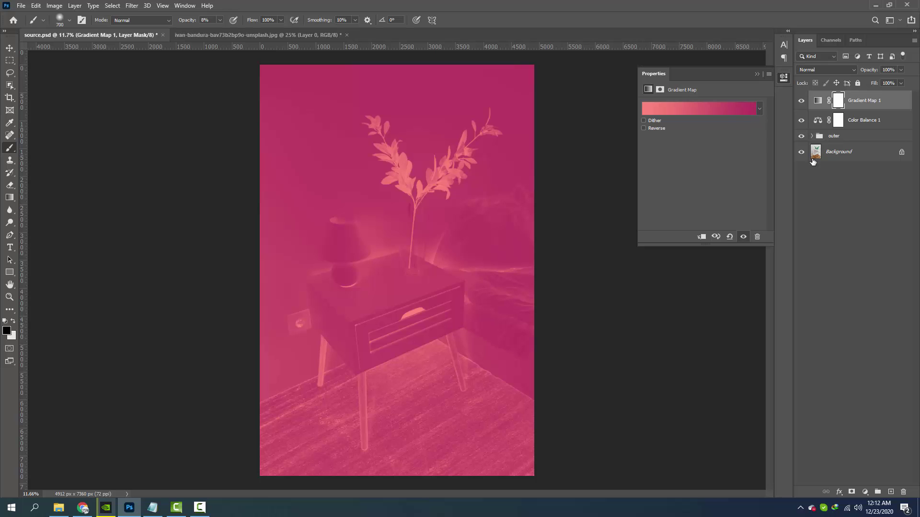
{"action": "left_click", "coordinate": [818, 101]}
Step: Set Gradient Map 1 to Subtract blending at 10% opacity and save source.psd
{"action": "scroll", "coordinate": [838, 69], "scroll_direction": "down", "scroll_amount": 4}
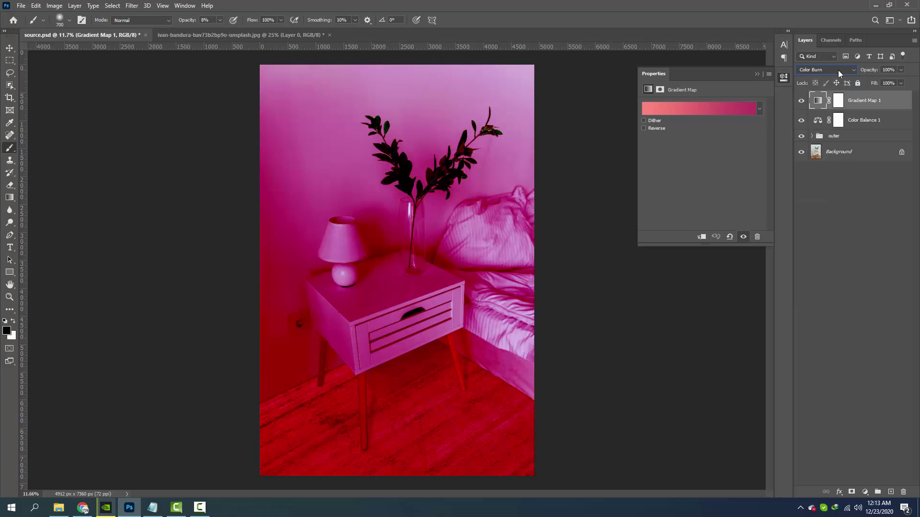
{"action": "scroll", "coordinate": [838, 70], "scroll_direction": "down", "scroll_amount": 3}
{"action": "scroll", "coordinate": [838, 70], "scroll_direction": "down", "scroll_amount": 1}
{"action": "scroll", "coordinate": [838, 70], "scroll_direction": "down", "scroll_amount": 2}
{"action": "scroll", "coordinate": [838, 69], "scroll_direction": "down", "scroll_amount": 1}
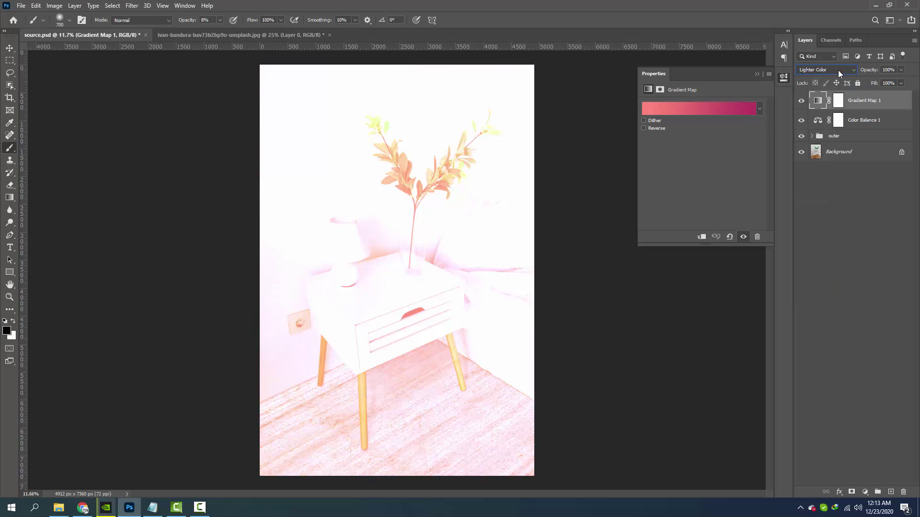
{"action": "scroll", "coordinate": [838, 70], "scroll_direction": "down", "scroll_amount": 1}
{"action": "scroll", "coordinate": [838, 70], "scroll_direction": "down", "scroll_amount": 2}
{"action": "scroll", "coordinate": [838, 70], "scroll_direction": "down", "scroll_amount": 1}
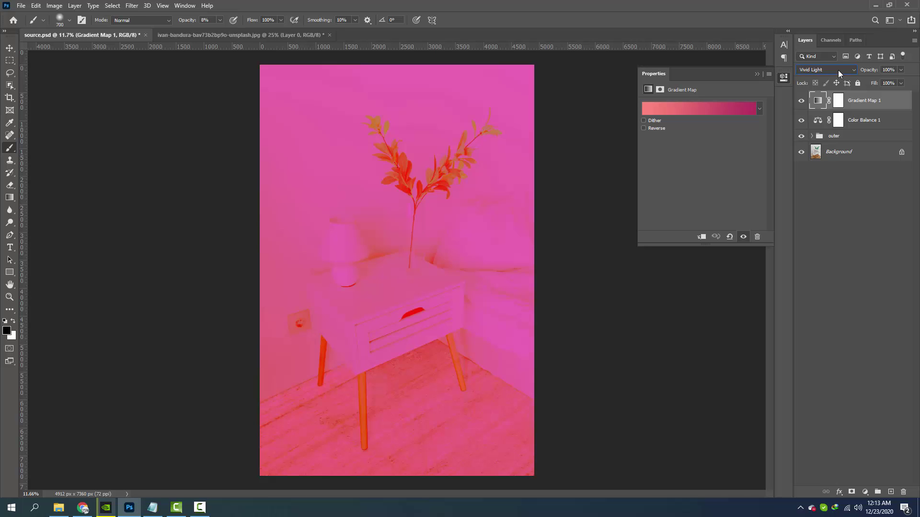
{"action": "scroll", "coordinate": [837, 70], "scroll_direction": "down", "scroll_amount": 2}
{"action": "scroll", "coordinate": [838, 70], "scroll_direction": "down", "scroll_amount": 1}
{"action": "scroll", "coordinate": [838, 69], "scroll_direction": "down", "scroll_amount": 2}
{"action": "scroll", "coordinate": [838, 70], "scroll_direction": "down", "scroll_amount": 1}
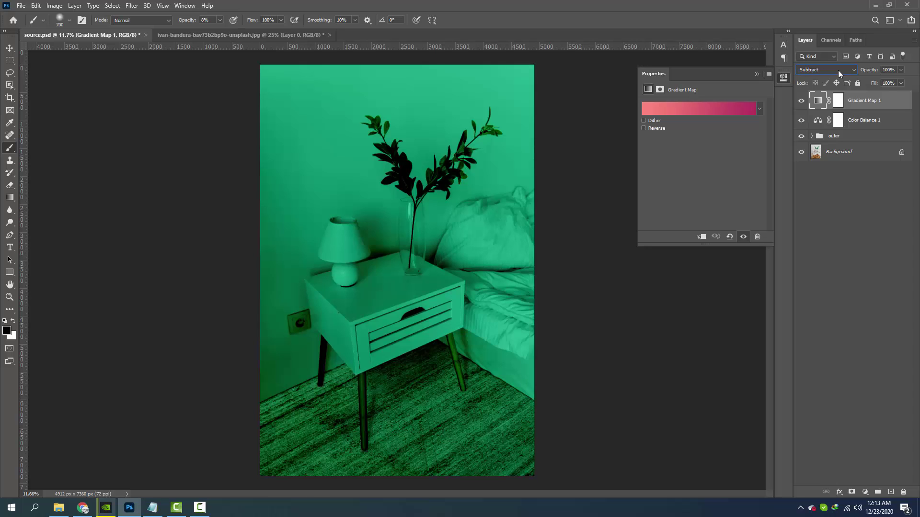
{"action": "scroll", "coordinate": [838, 69], "scroll_direction": "down", "scroll_amount": 1}
{"action": "scroll", "coordinate": [838, 70], "scroll_direction": "up", "scroll_amount": 1}
{"action": "left_click_drag", "start_coordinate": [870, 70], "coordinate": [817, 78]}
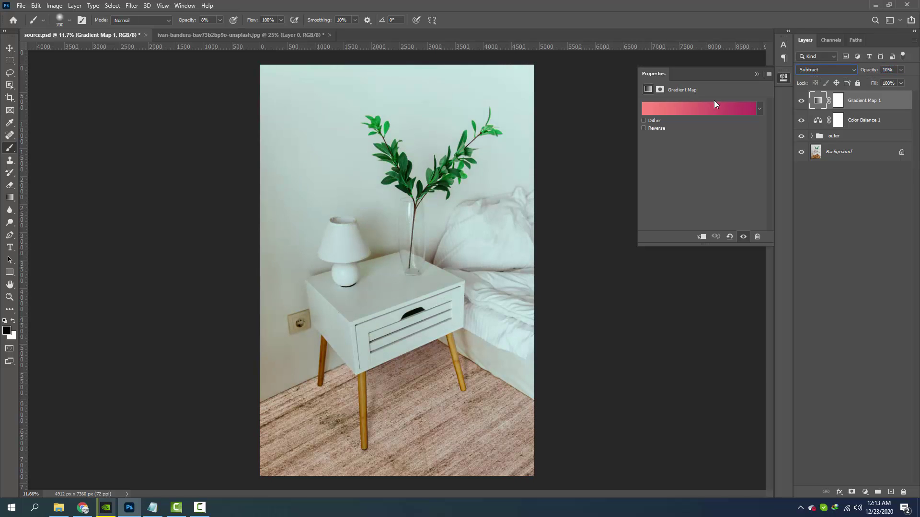
{"action": "key", "text": "ctrl+s"}
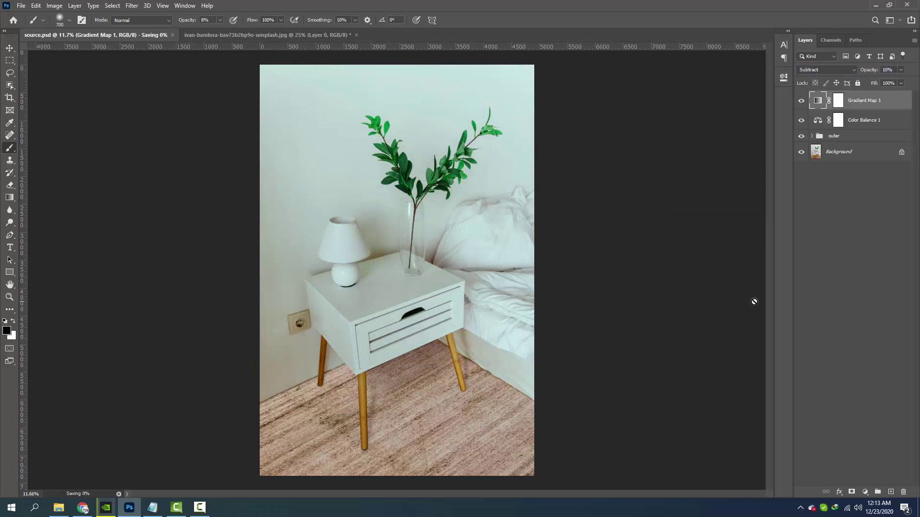
Step: Group Gradient Map 1, Color Balance 1 and outer into Group 1, toggling its visibility to compare
{"action": "left_click", "coordinate": [838, 139], "text": "shift"}
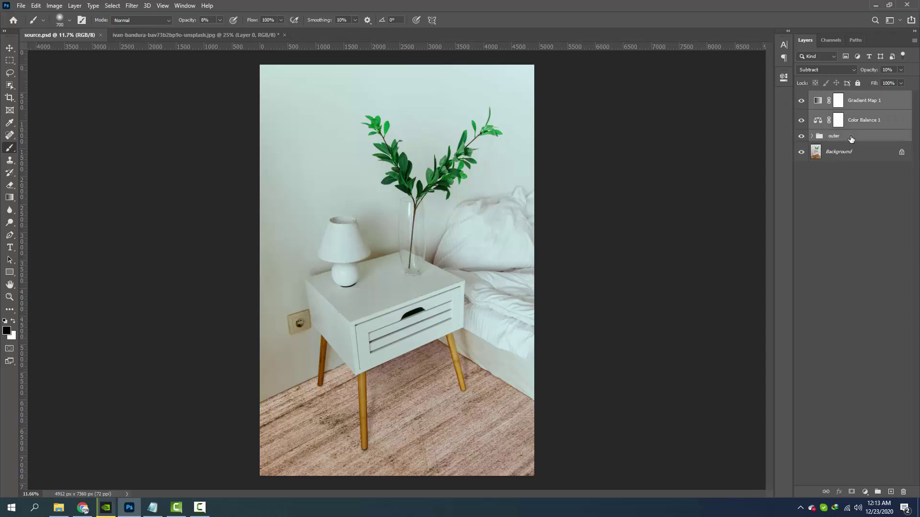
{"action": "key", "text": "ctrl+g"}
{"action": "left_click", "coordinate": [802, 97]}
{"action": "left_click", "coordinate": [802, 97]}
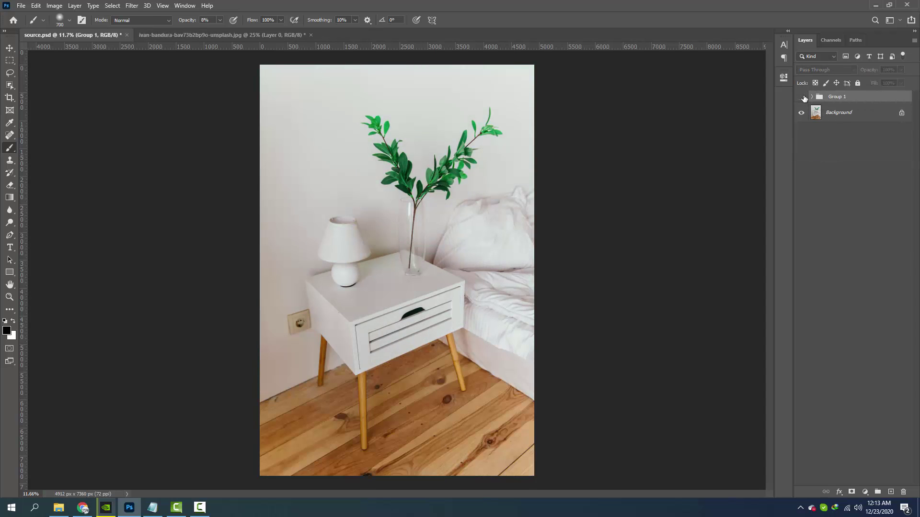